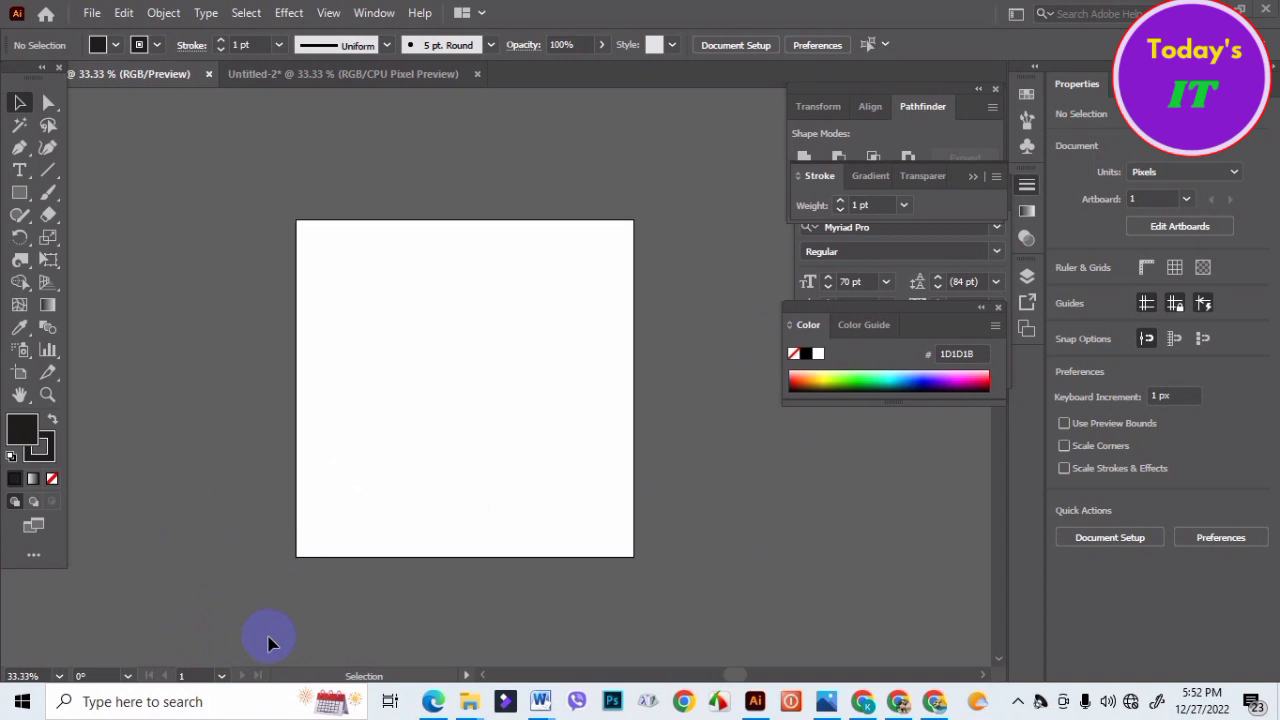
- Draw a black rectangle about 700 × 264 px in the artboard's upper half and nudge it to the horizontal centre
scroll(508, 398, up, 1)
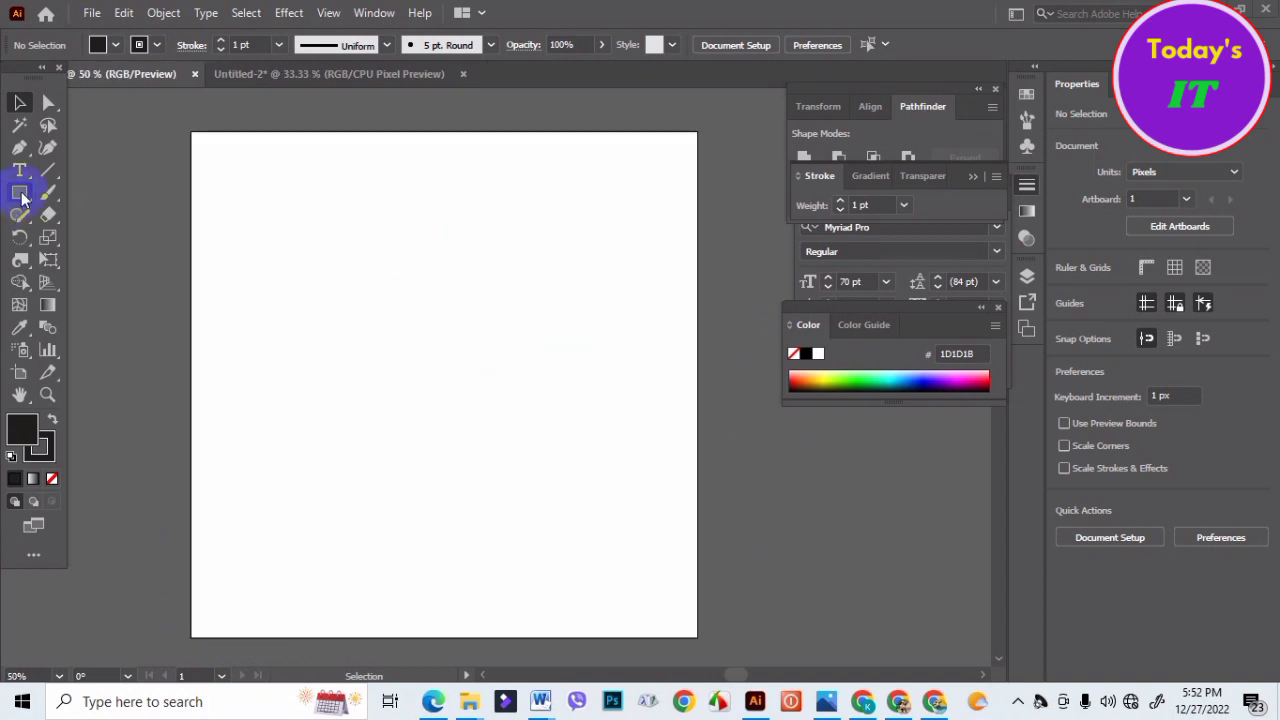
drag(291, 270, 620, 393)
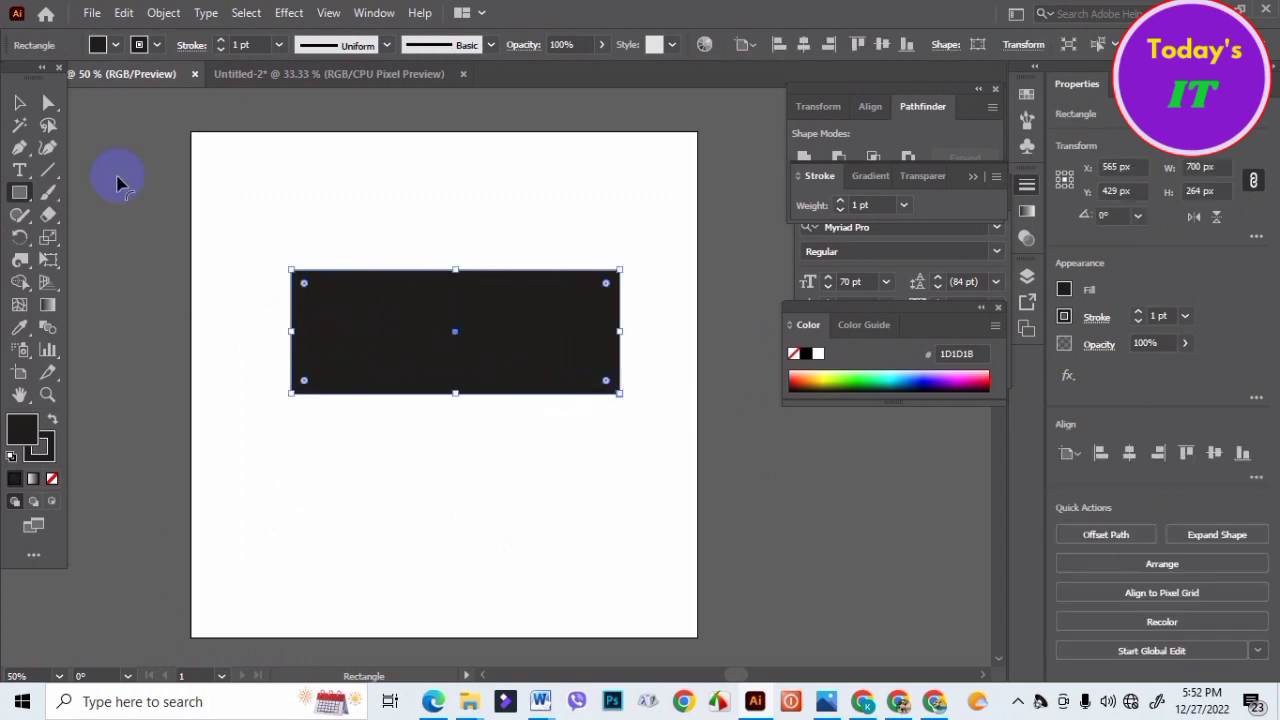
click(17, 100)
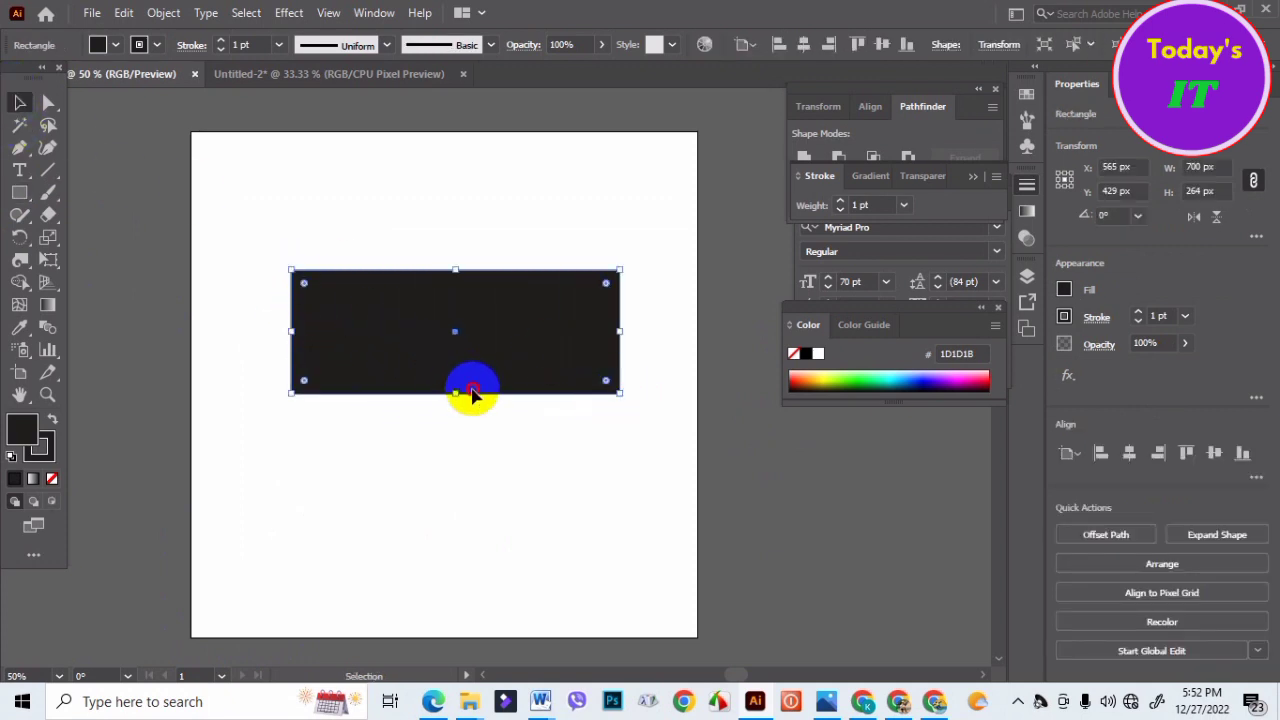
drag(472, 393, 457, 394)
- Round the rectangle's two top corners to a radius of about 170.5 px
click(411, 334)
drag(249, 236, 608, 286)
click(49, 102)
drag(193, 197, 541, 362)
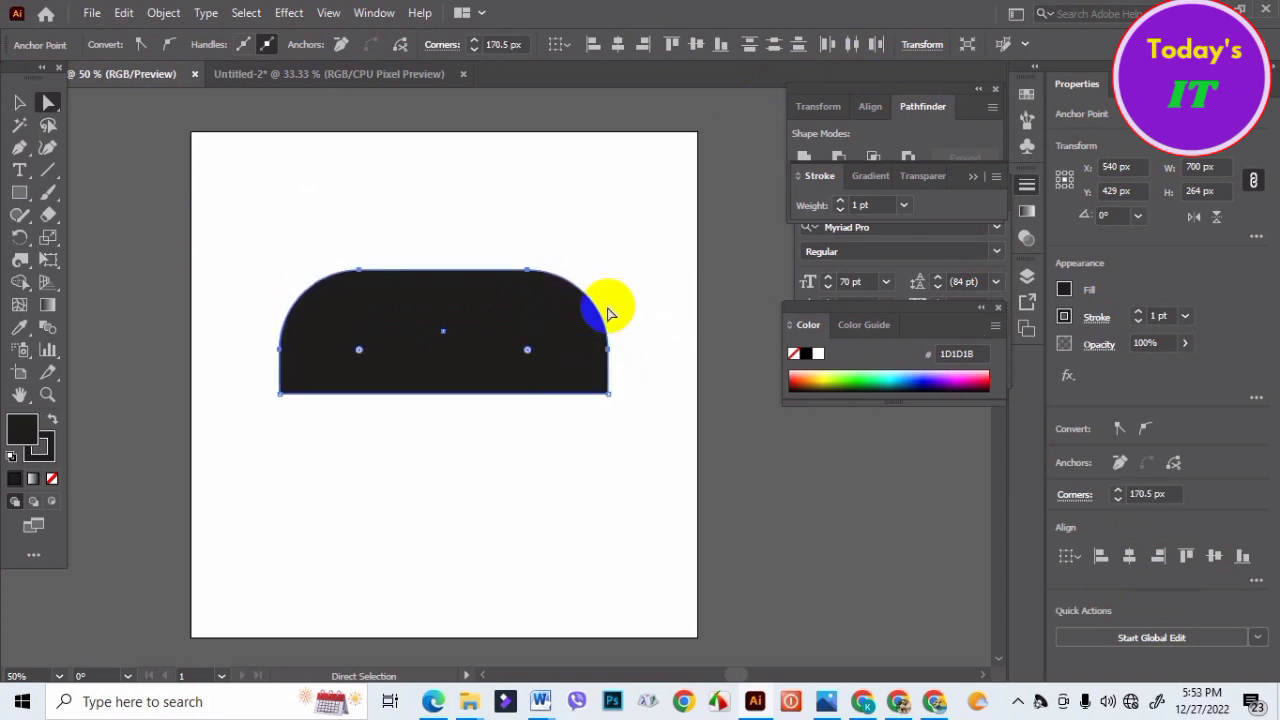
click(19, 101)
click(323, 191)
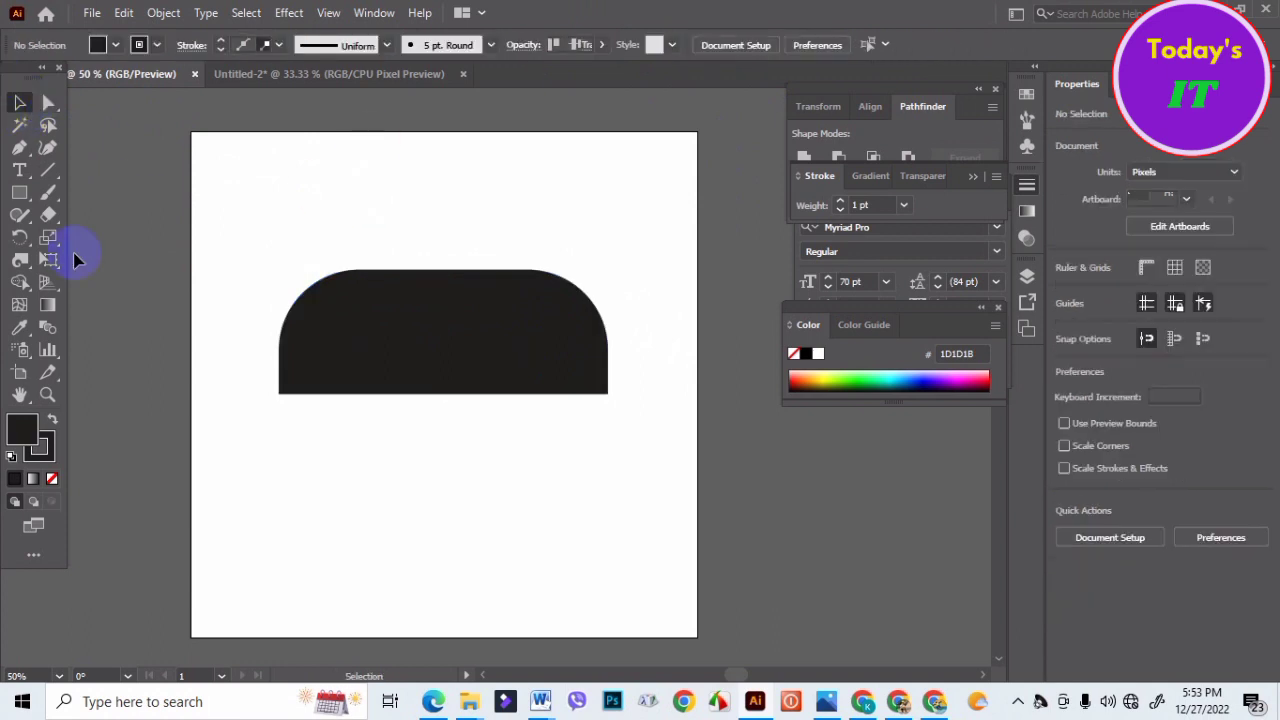
- Move the shape slightly left and round its two top corners further, to about 241.5 px
mouse_move(450, 375)
mouse_down()
mouse_move(455, 365)
mouse_move(430, 375)
mouse_up()
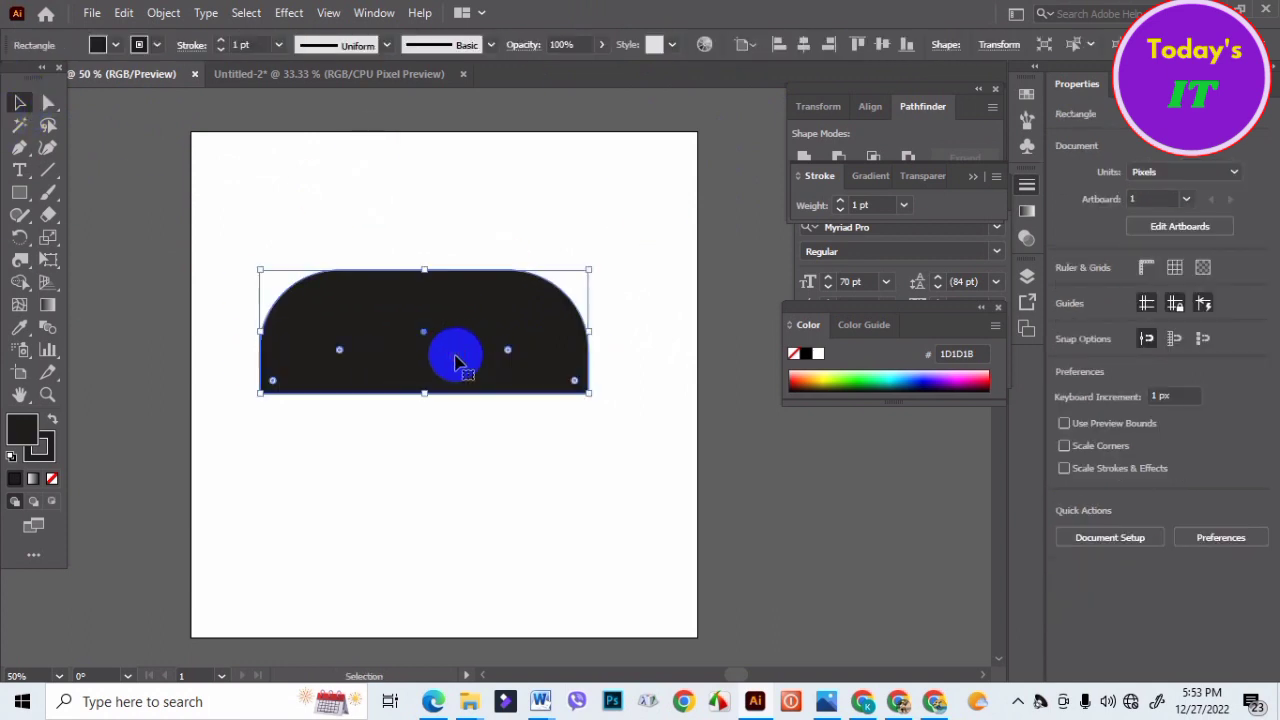
drag(300, 230, 571, 300)
click(523, 352)
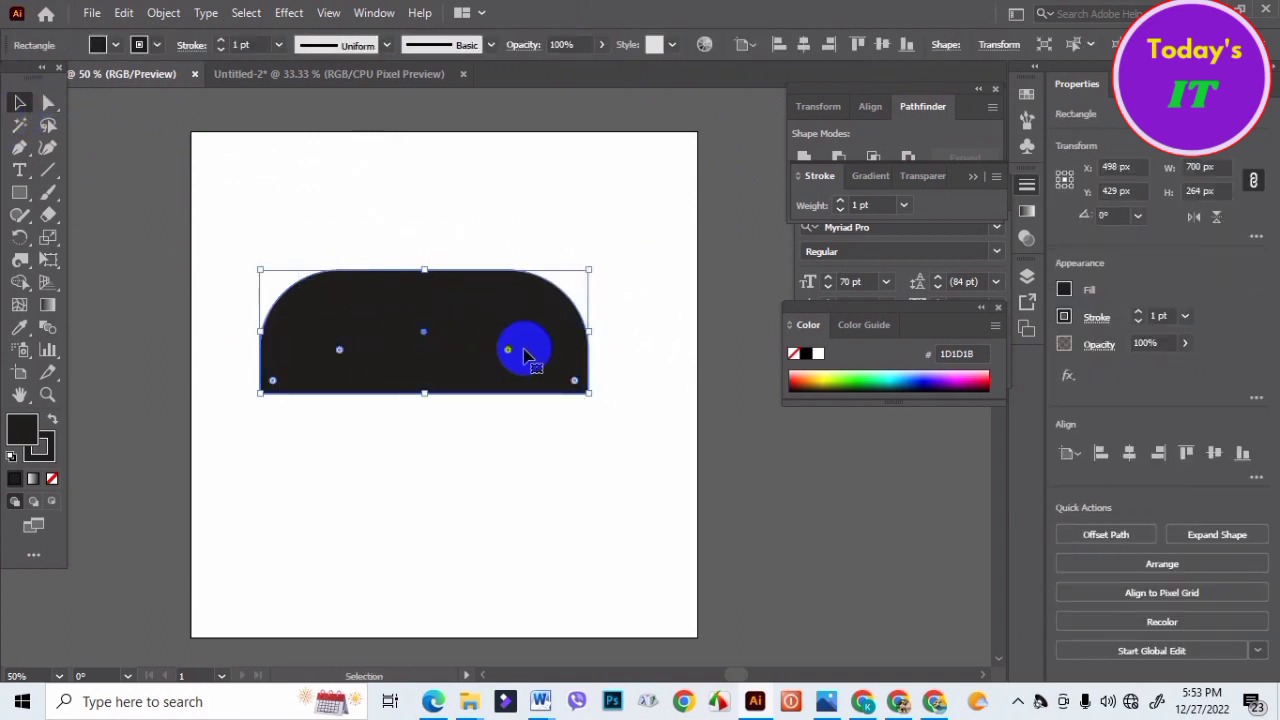
click(21, 146)
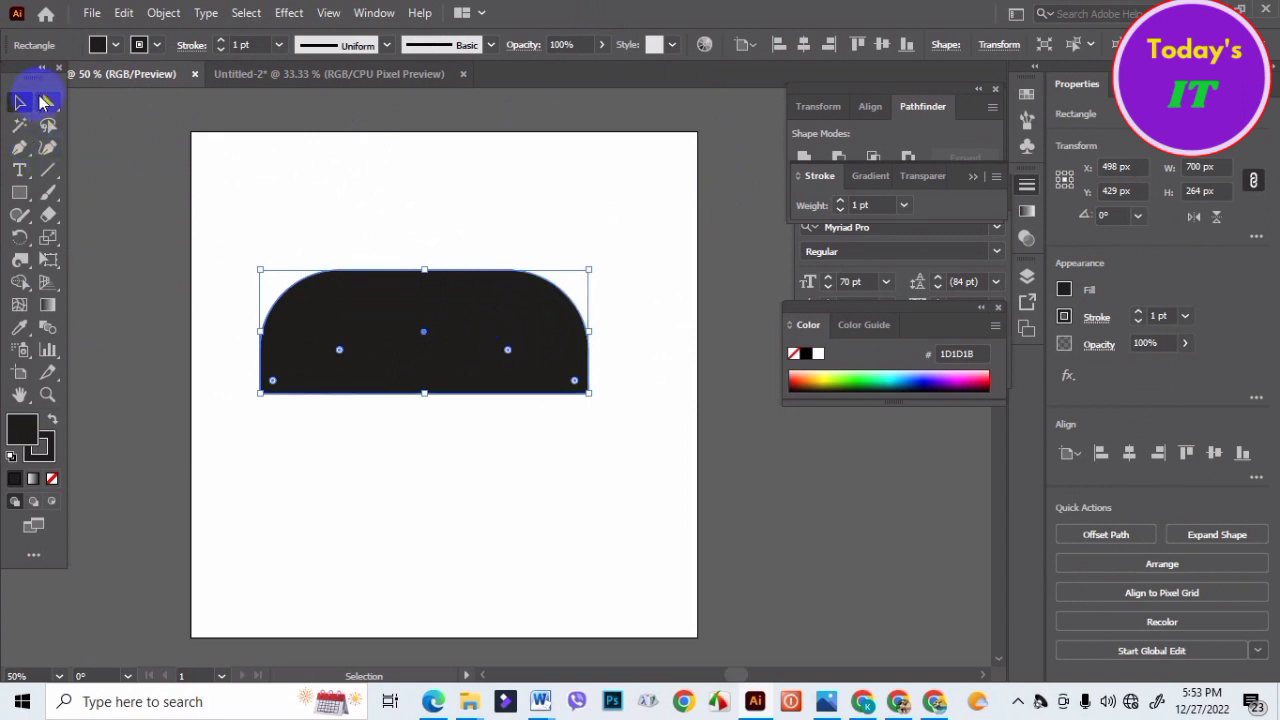
click(44, 102)
click(457, 357)
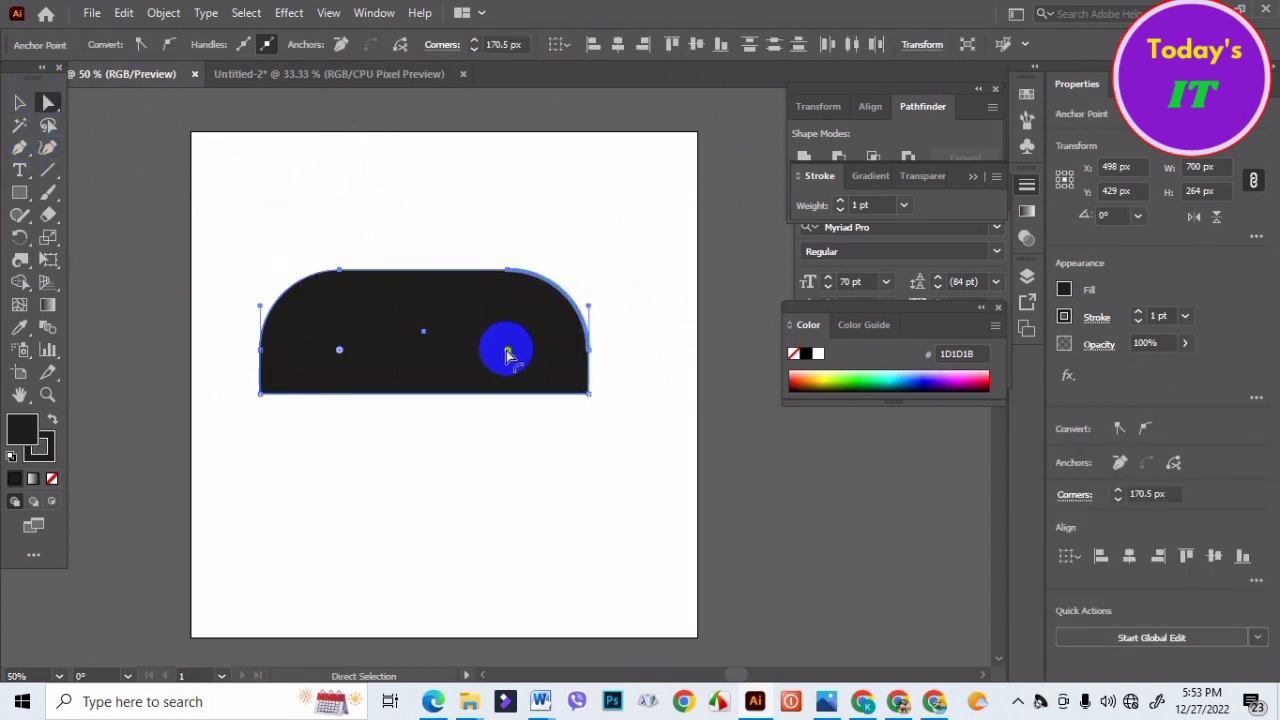
drag(507, 355, 478, 391)
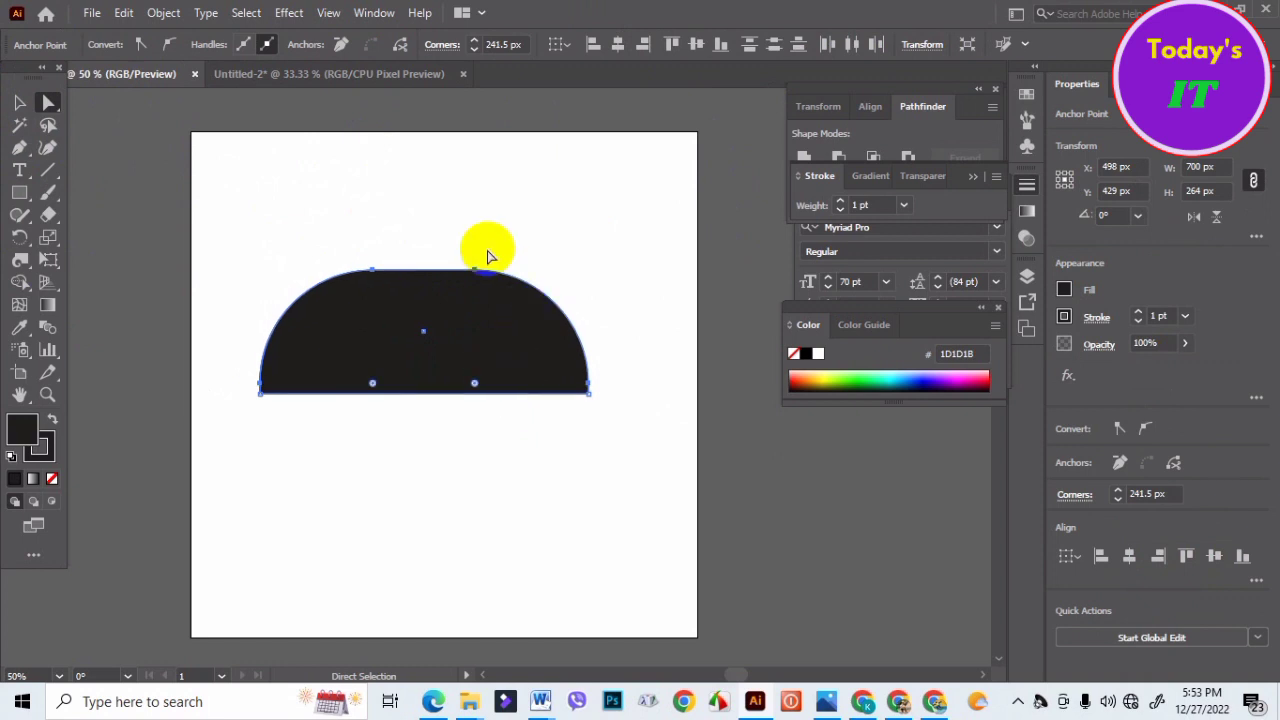
click(163, 203)
- Move the rounded shape toward the artboard's left edge, centring it at about X 442 px, and deselect it
click(20, 105)
mouse_move(449, 349)
mouse_down()
mouse_move(486, 366)
mouse_move(455, 357)
mouse_up()
click(594, 229)
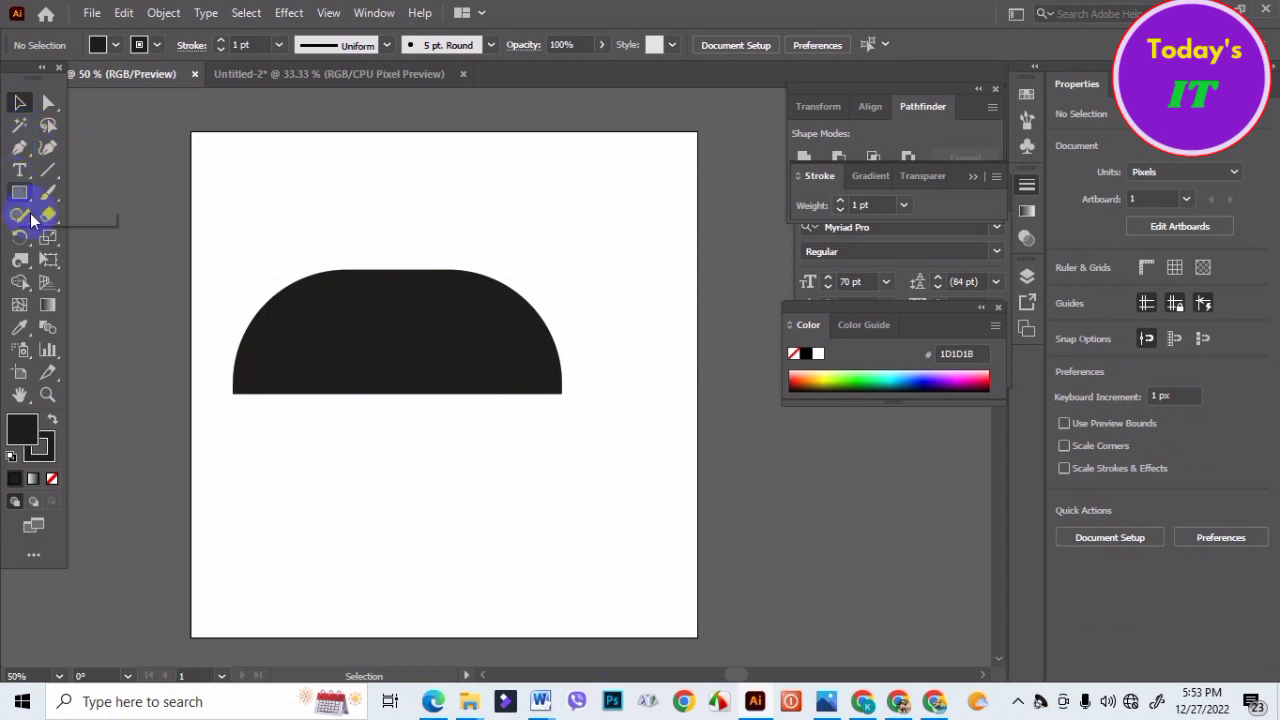
- Try to scale down the rounded shape from its upper-right corner and undo the change
click(485, 350)
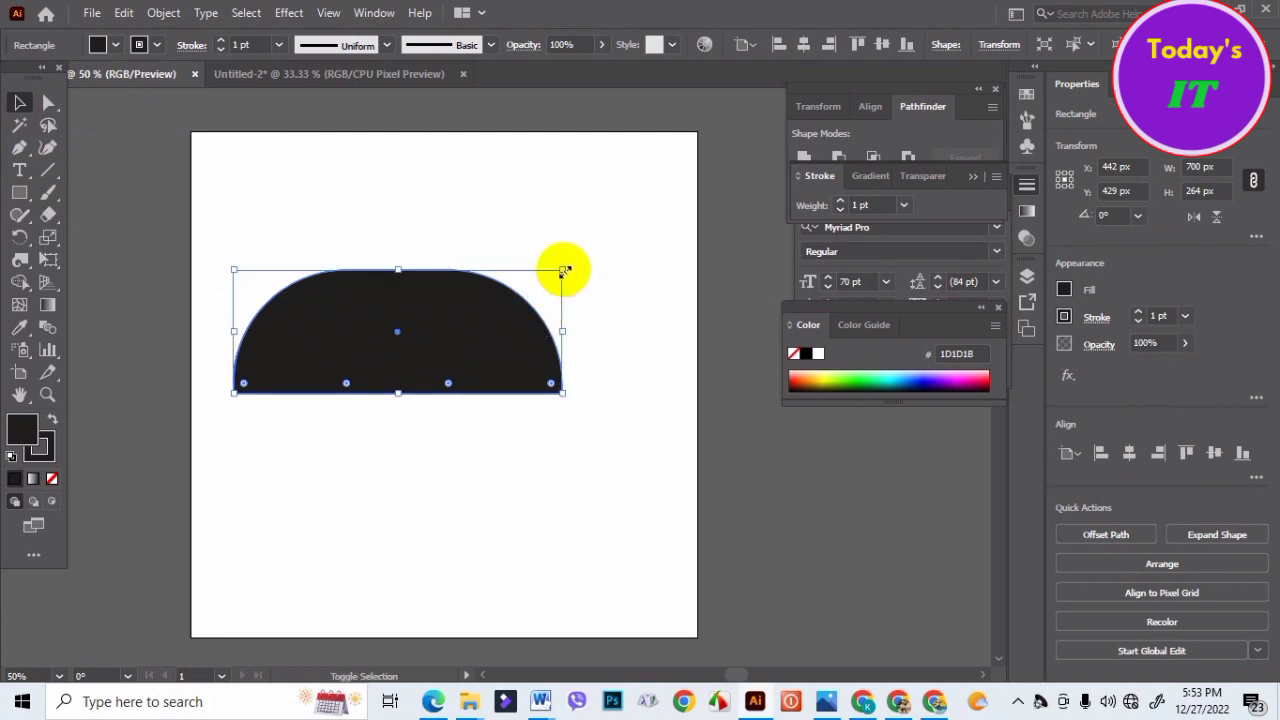
drag(564, 270, 491, 286)
key(ctrl+z)
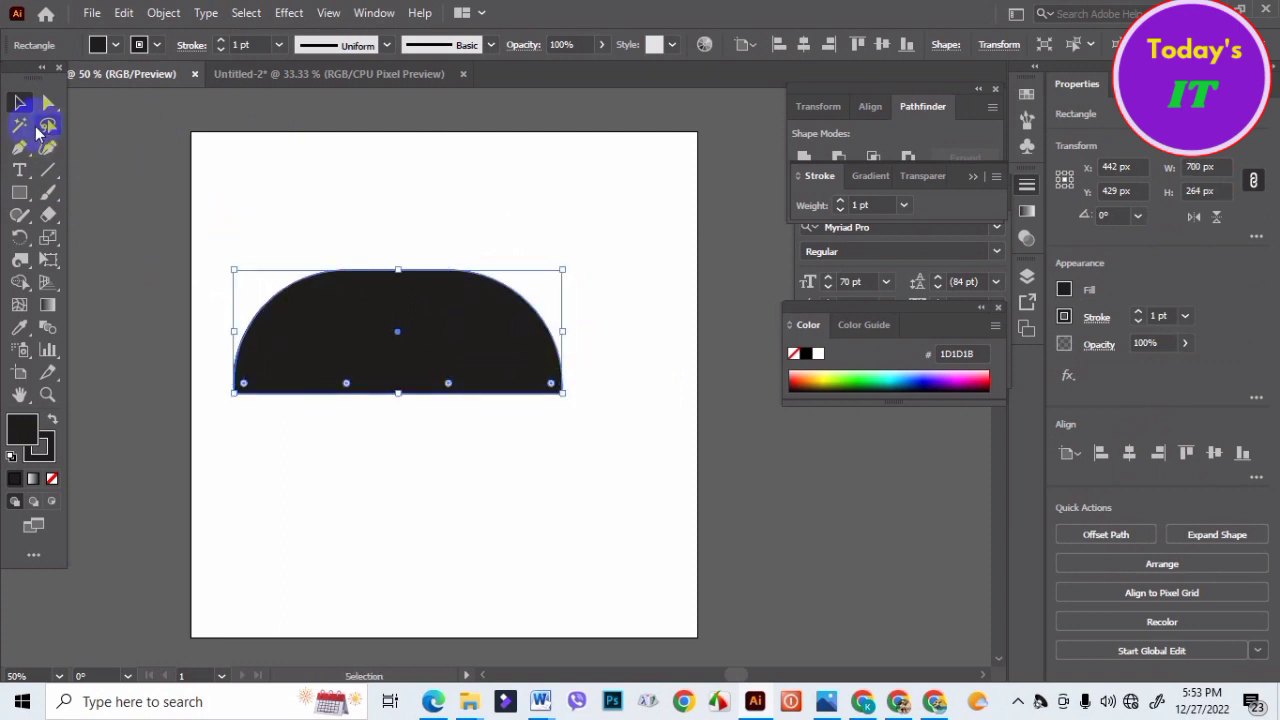
- Place a scaled-down duplicate of the rounded shape below the original and delete it
click(354, 204)
click(429, 331)
click(517, 302)
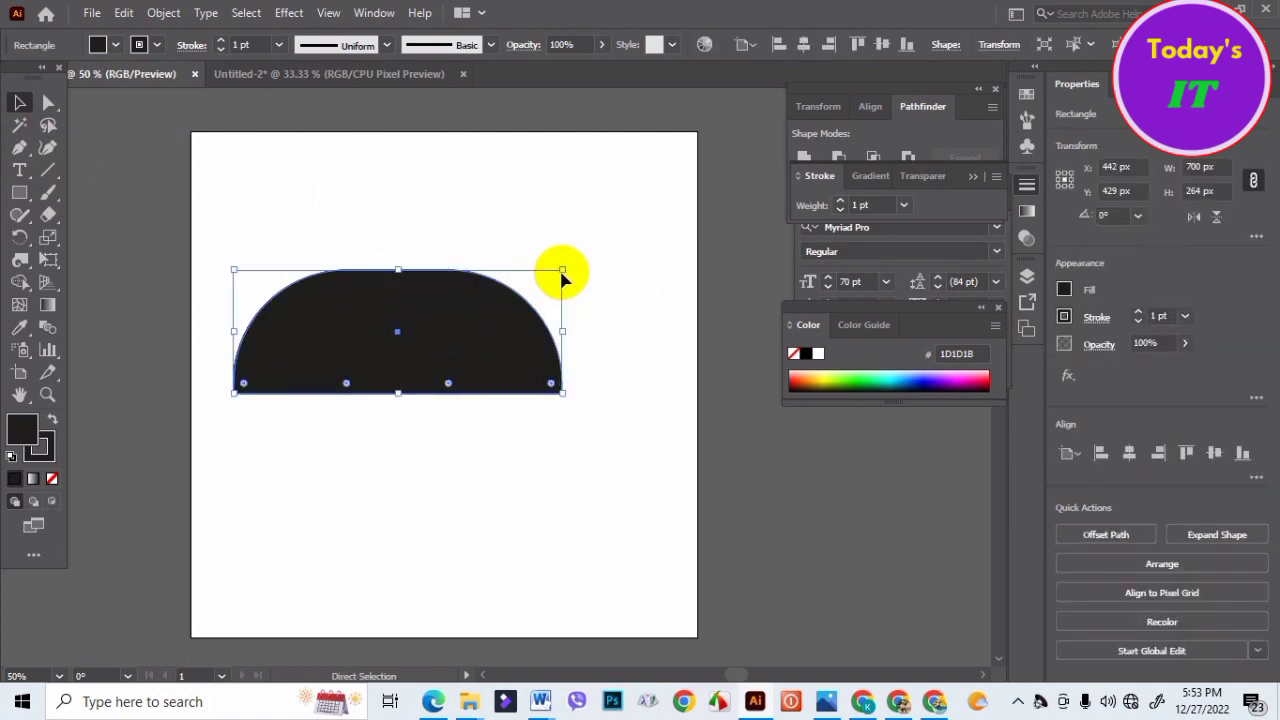
drag(516, 283, 546, 425)
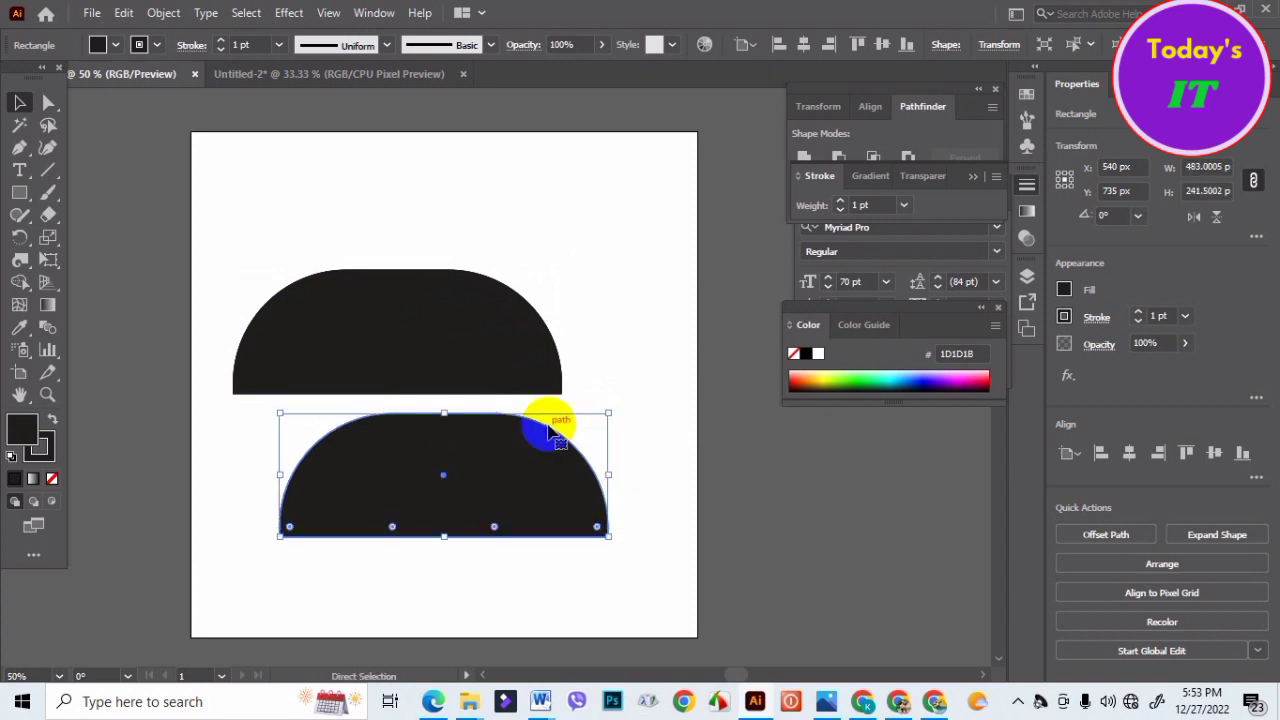
drag(610, 535, 528, 466)
mouse_move(407, 440)
mouse_down()
mouse_move(403, 414)
mouse_move(410, 465)
mouse_up()
key(Delete)
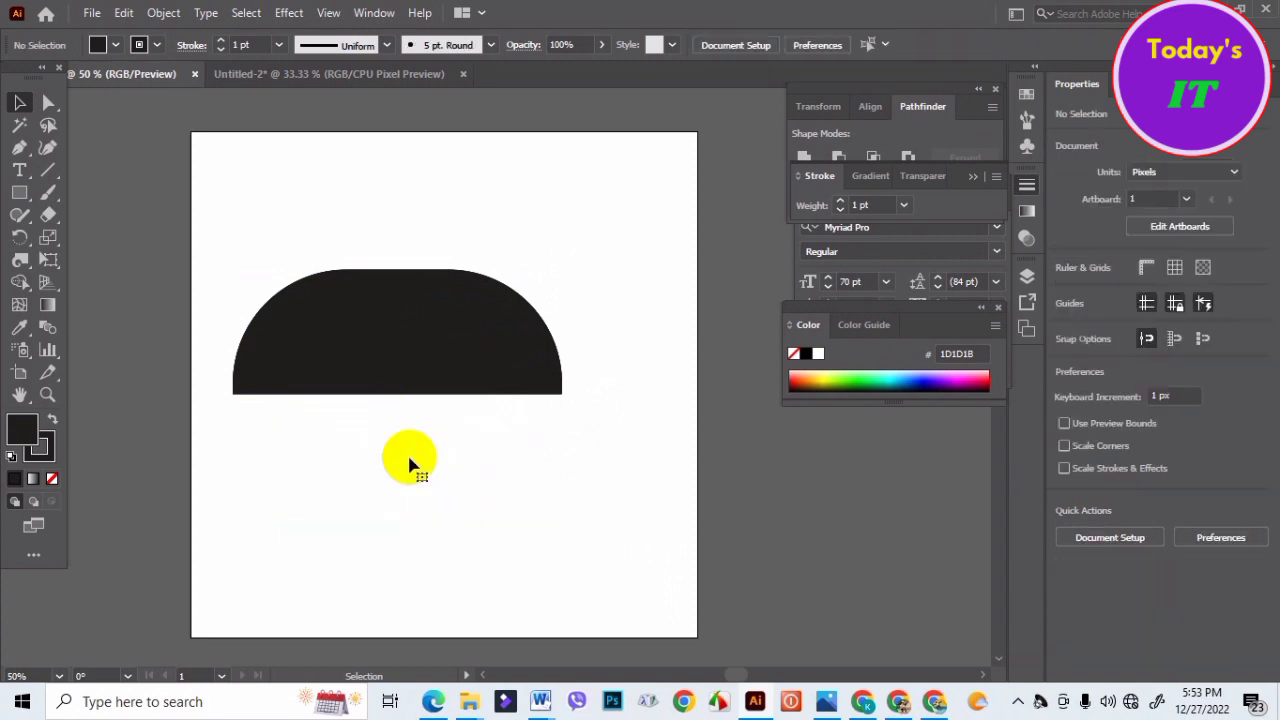
- Draw a rectangle about 280 × 206 px overlapping the shape's right end and round its top-right corner to about 147 px
click(21, 196)
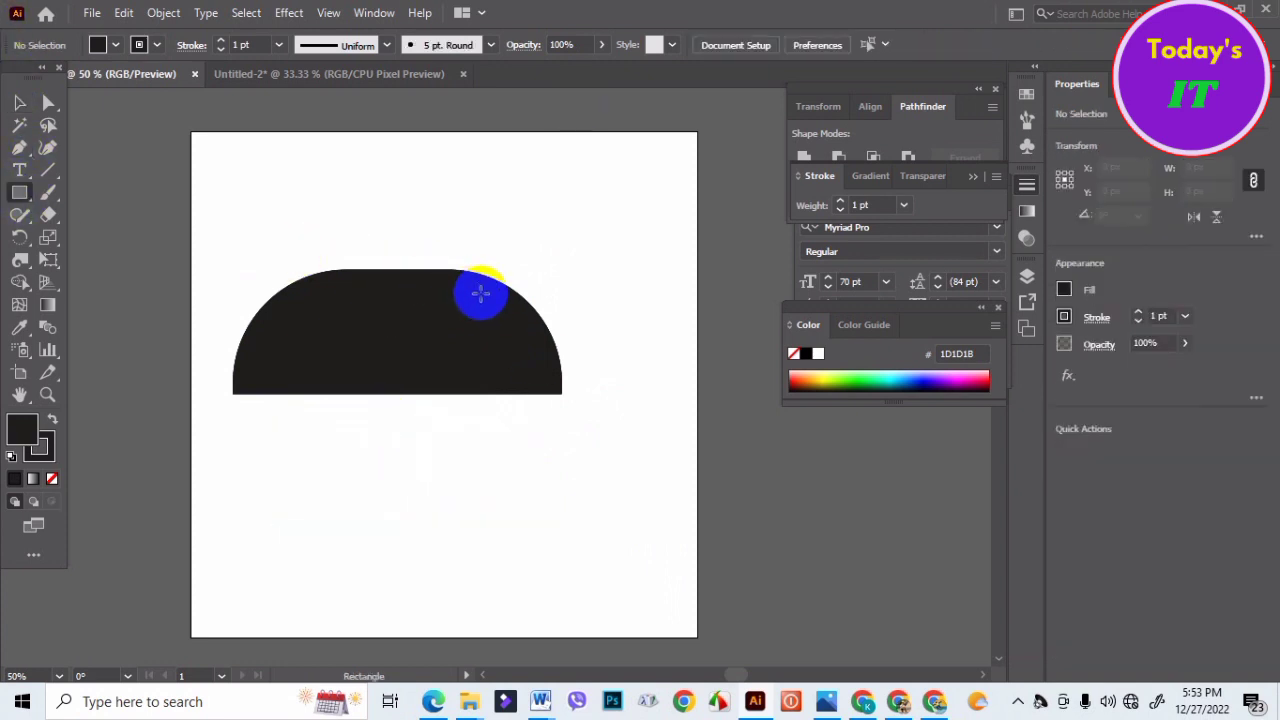
drag(500, 297, 633, 397)
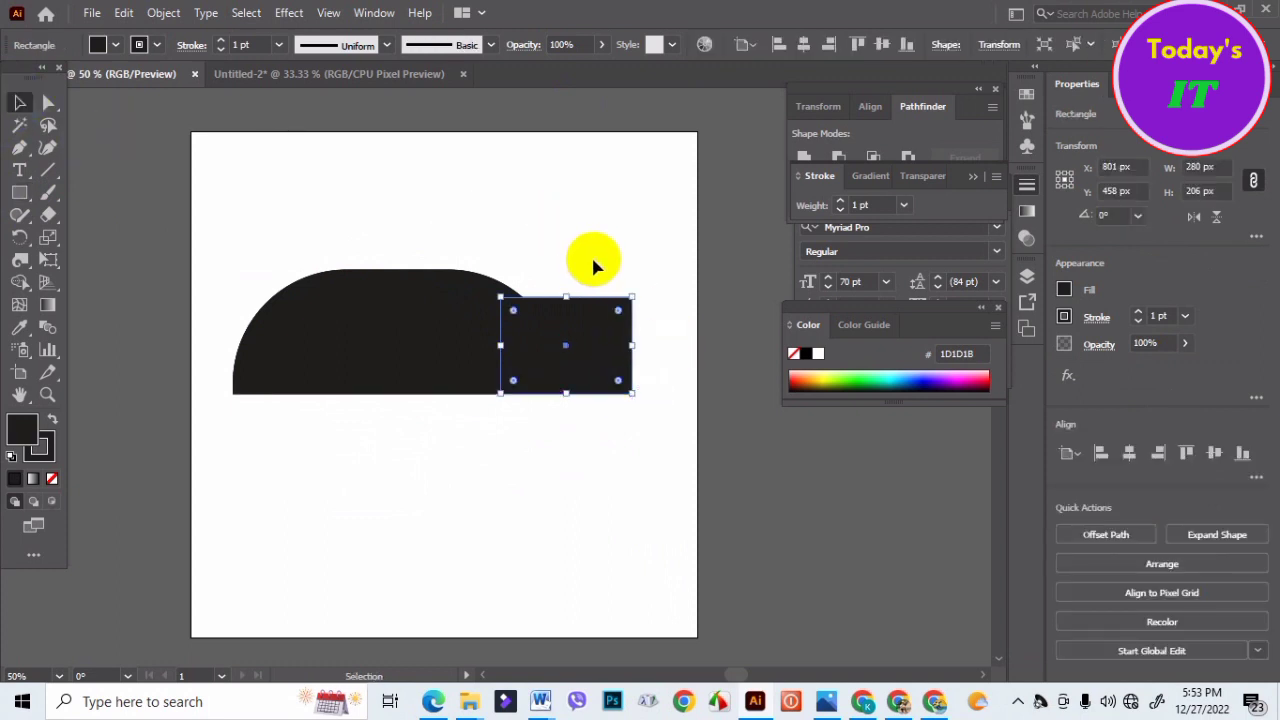
key(a)
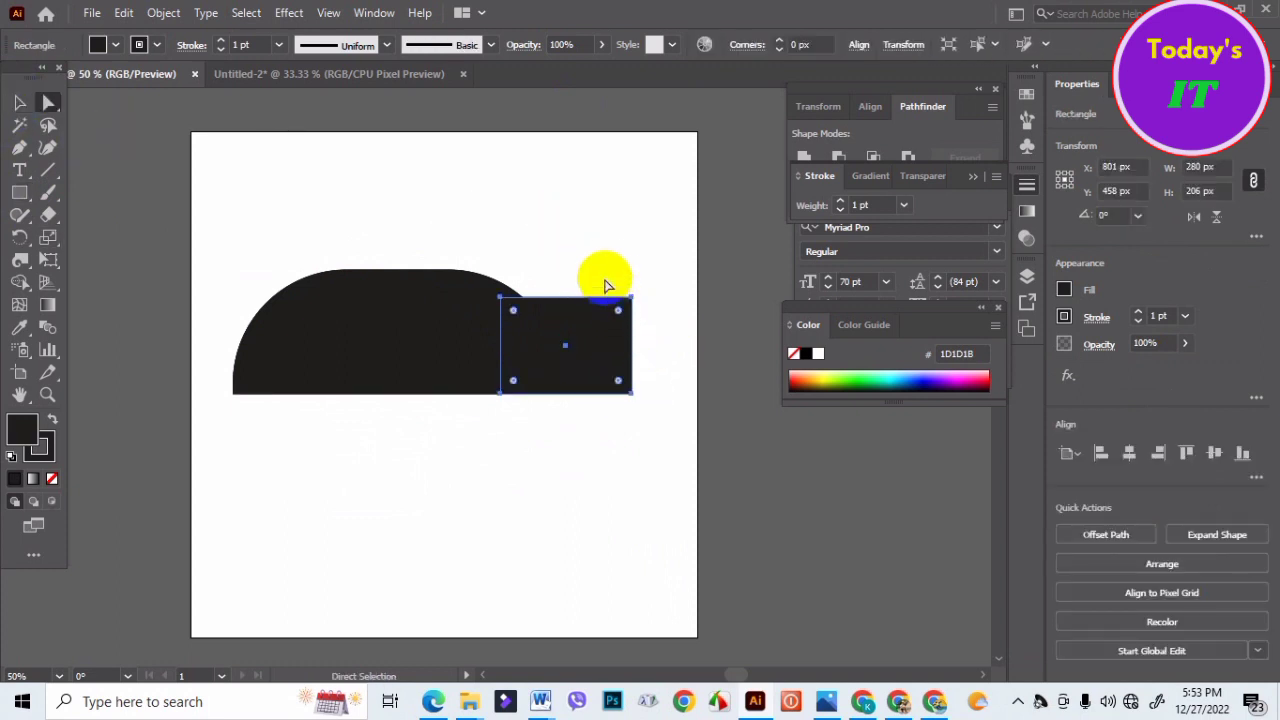
drag(605, 287, 576, 380)
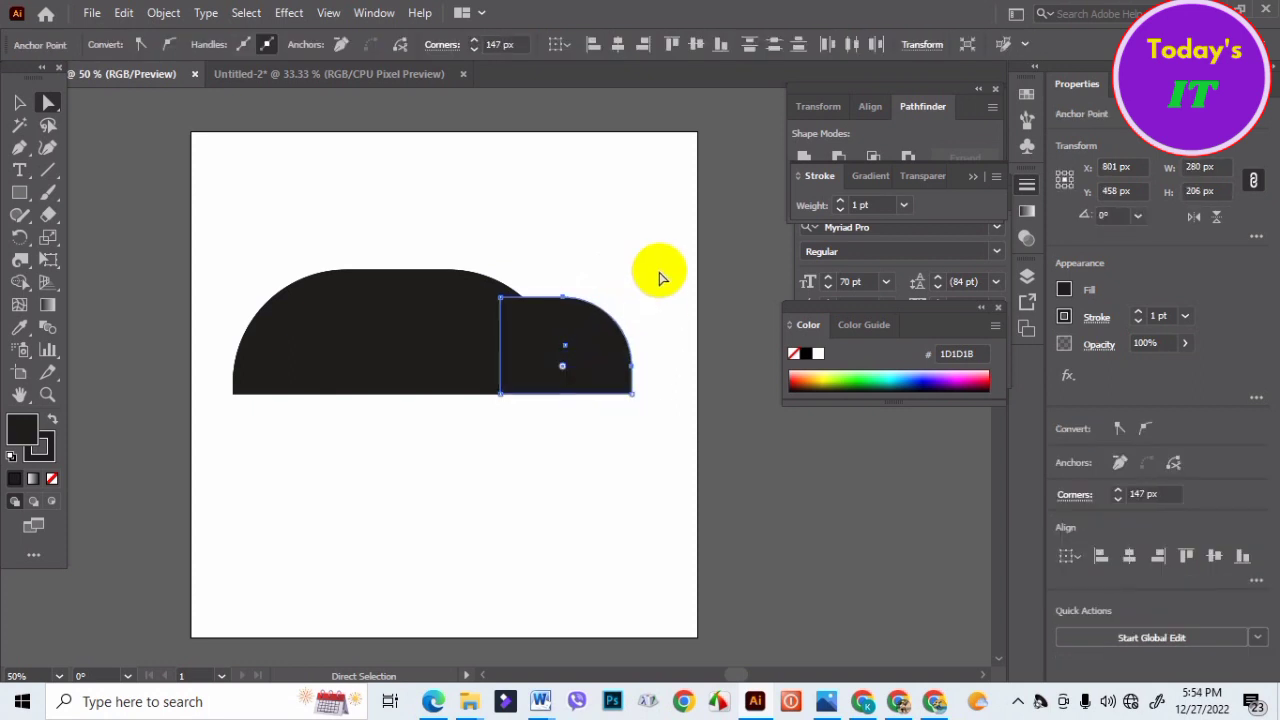
- Unite the two overlapping shapes into a single car body with the Pathfinder
drag(449, 220, 665, 415)
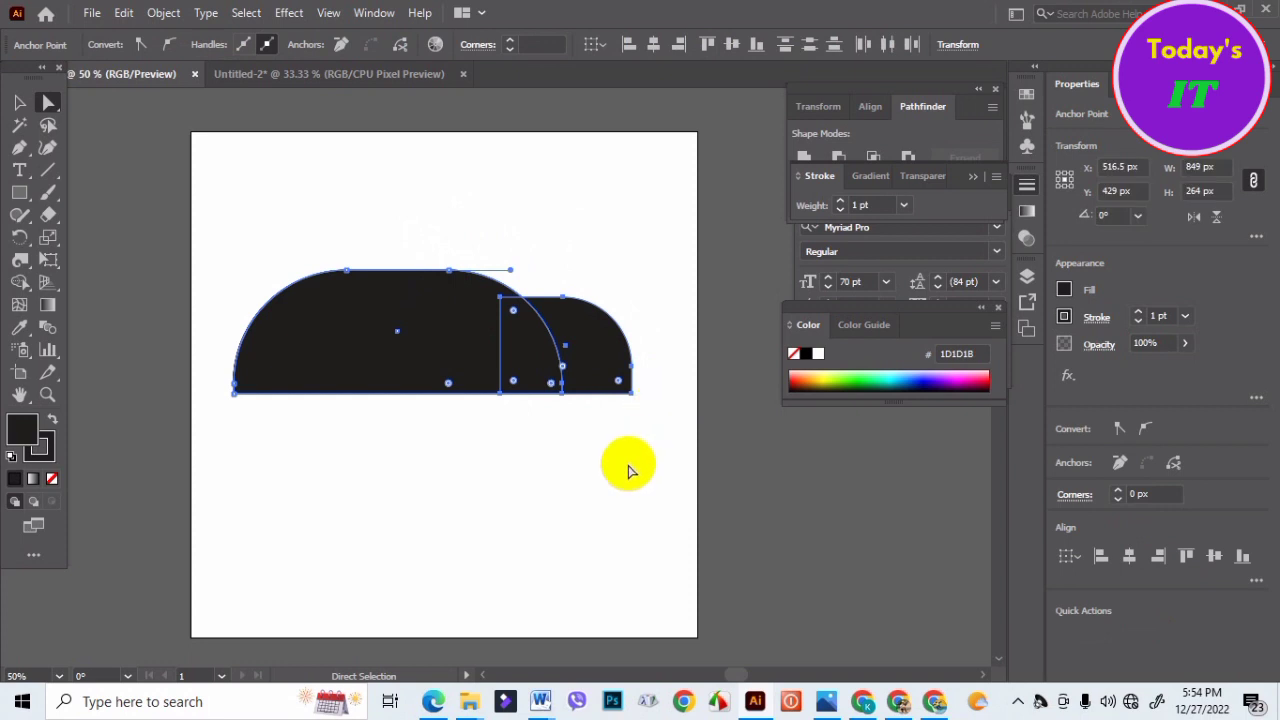
click(803, 157)
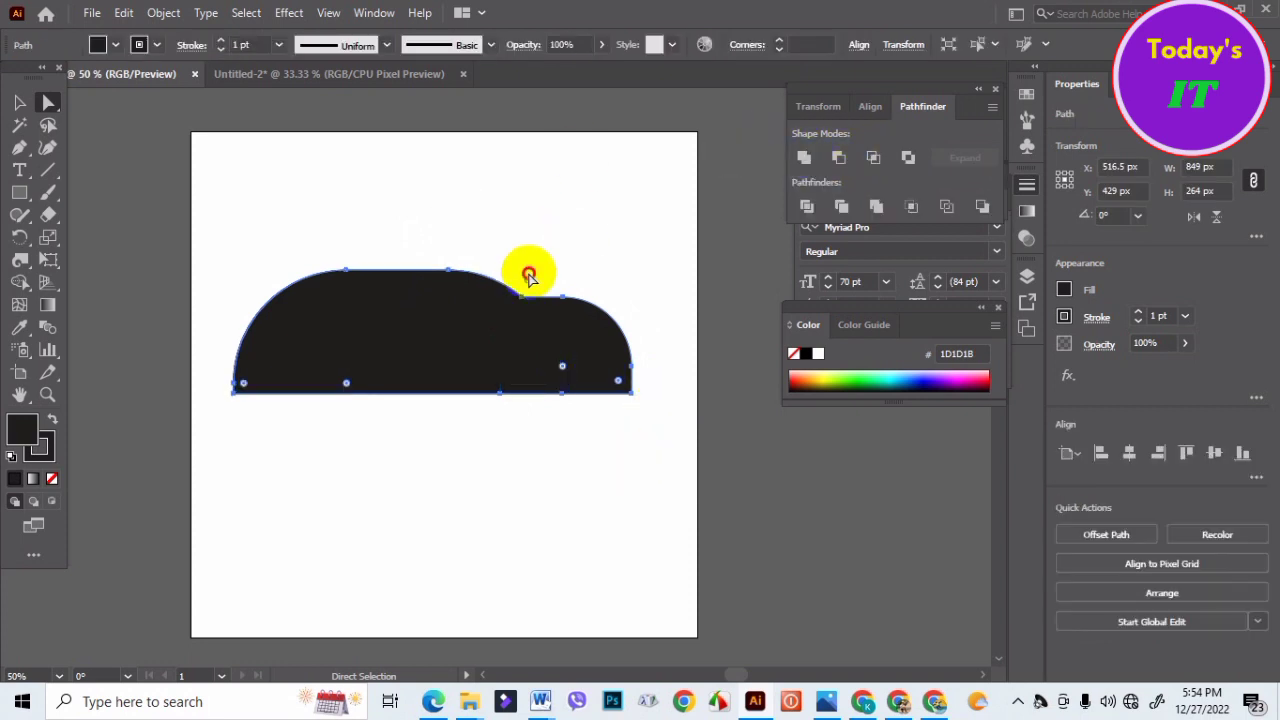
click(277, 351)
scroll(409, 457, down, 1)
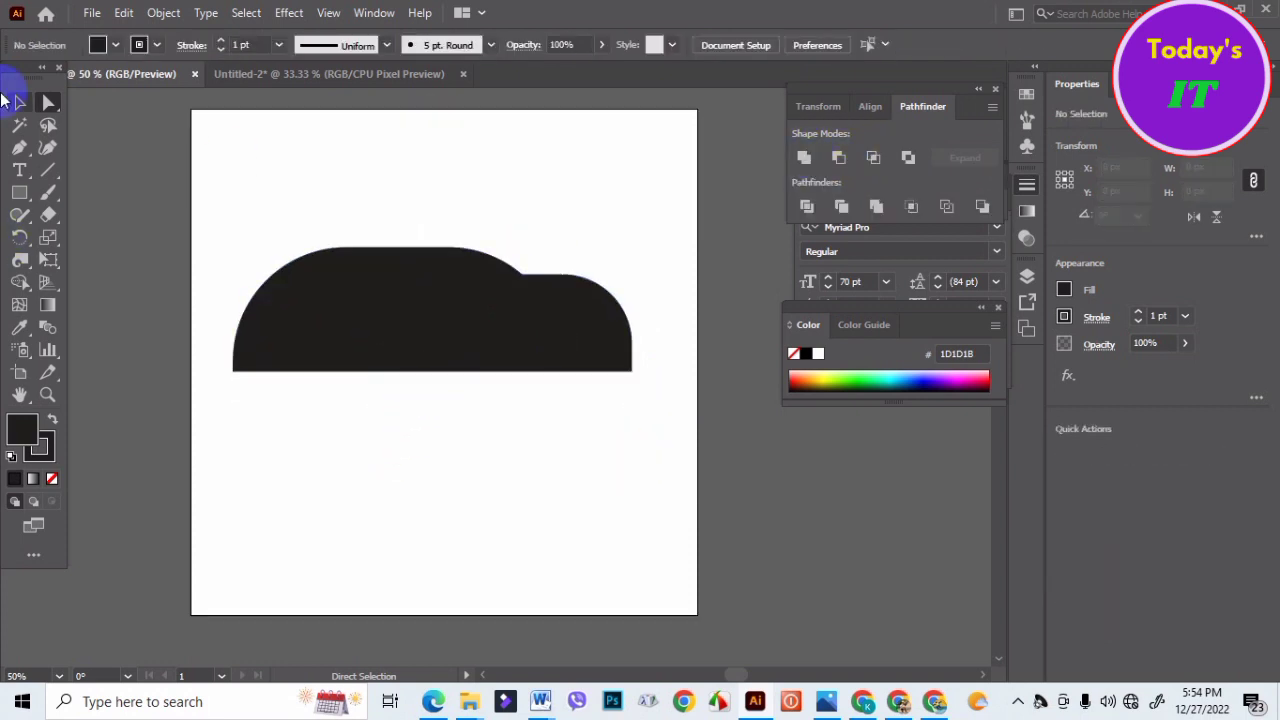
- Draw a rear wheel circle about 164 px wide on the body's lower edge and duplicate it horizontally as the front wheel
drag(25, 200, 66, 239)
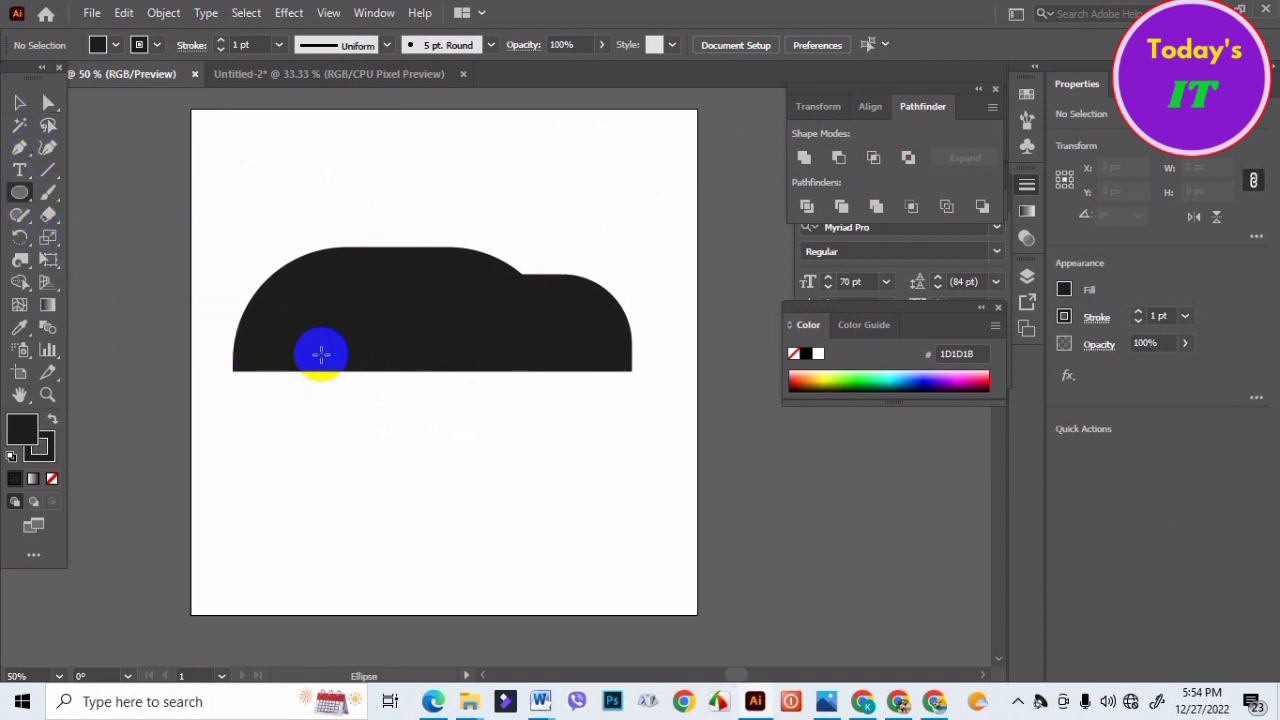
drag(320, 360, 359, 399)
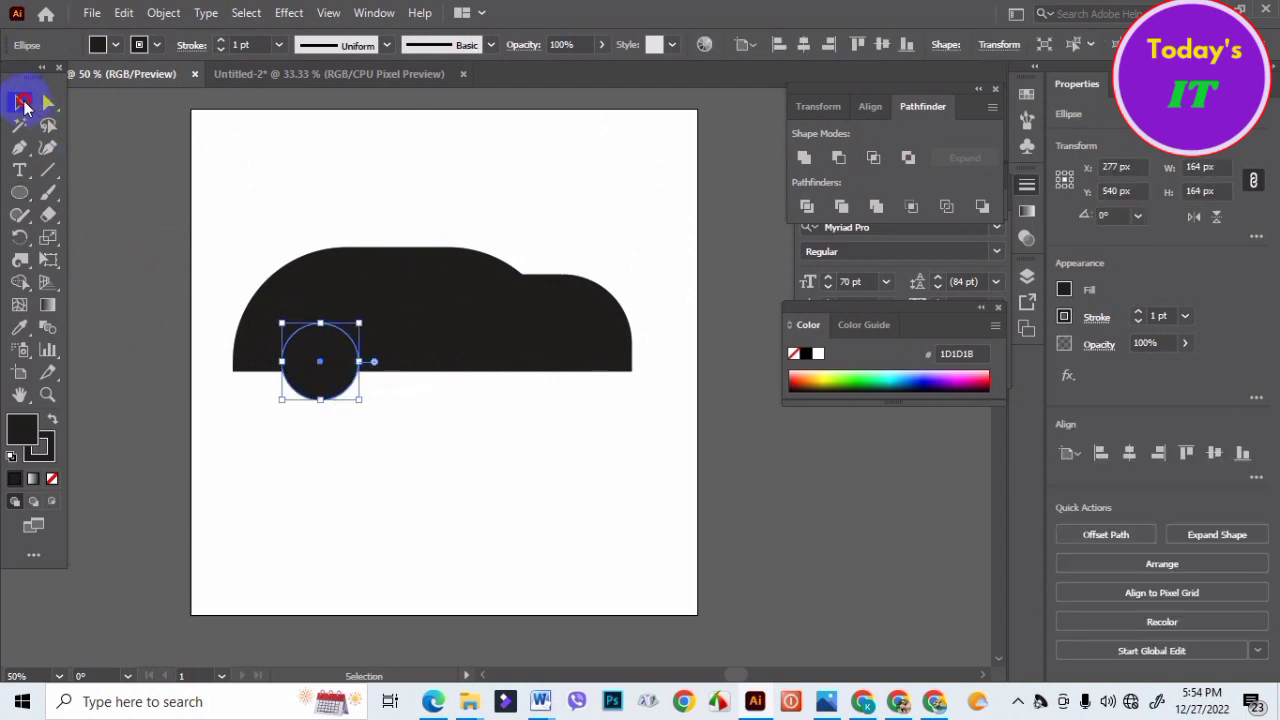
drag(316, 358, 534, 358)
click(385, 121)
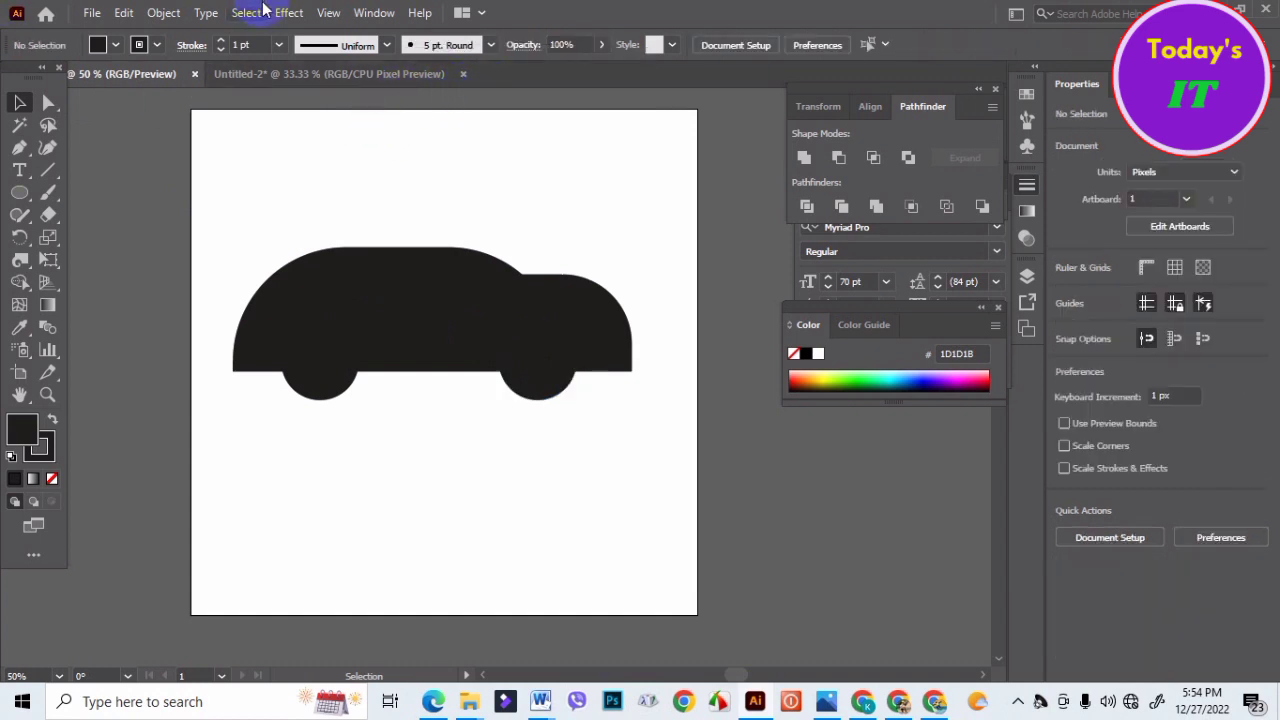
- Show the rulers and place a horizontal guide along the bottom of the wheels to check their alignment
click(333, 14)
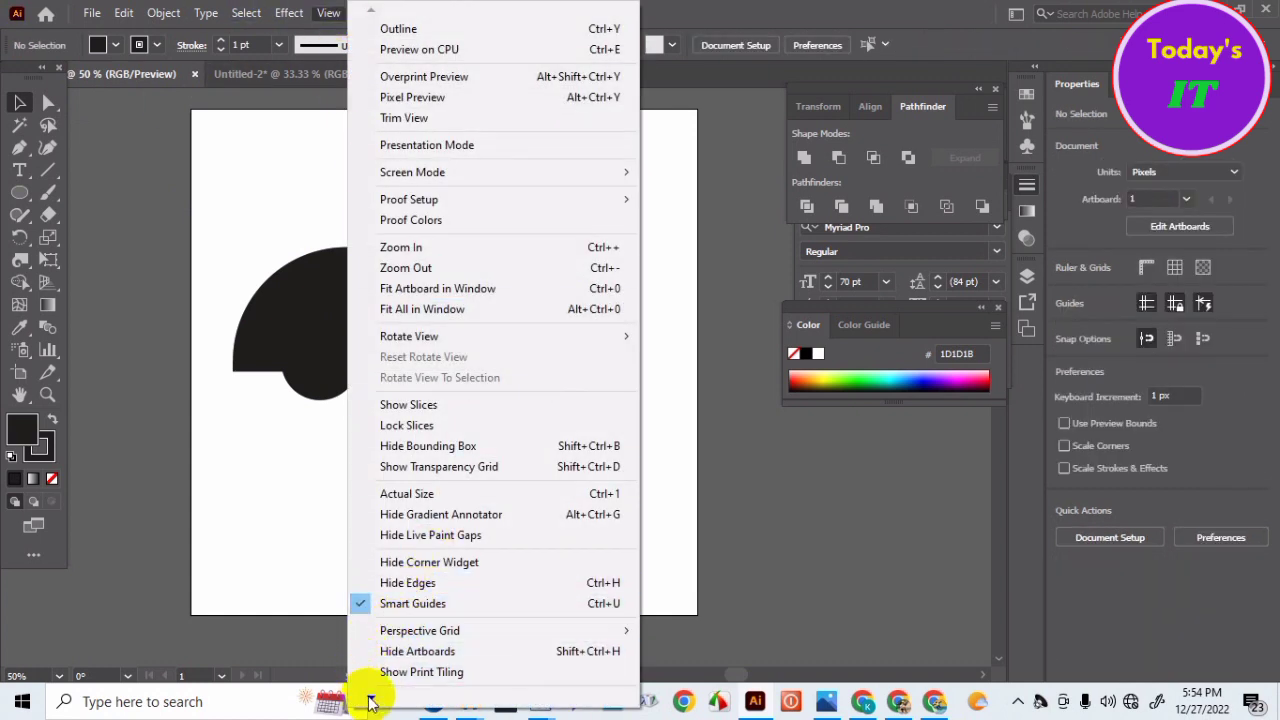
mouse_move(371, 682)
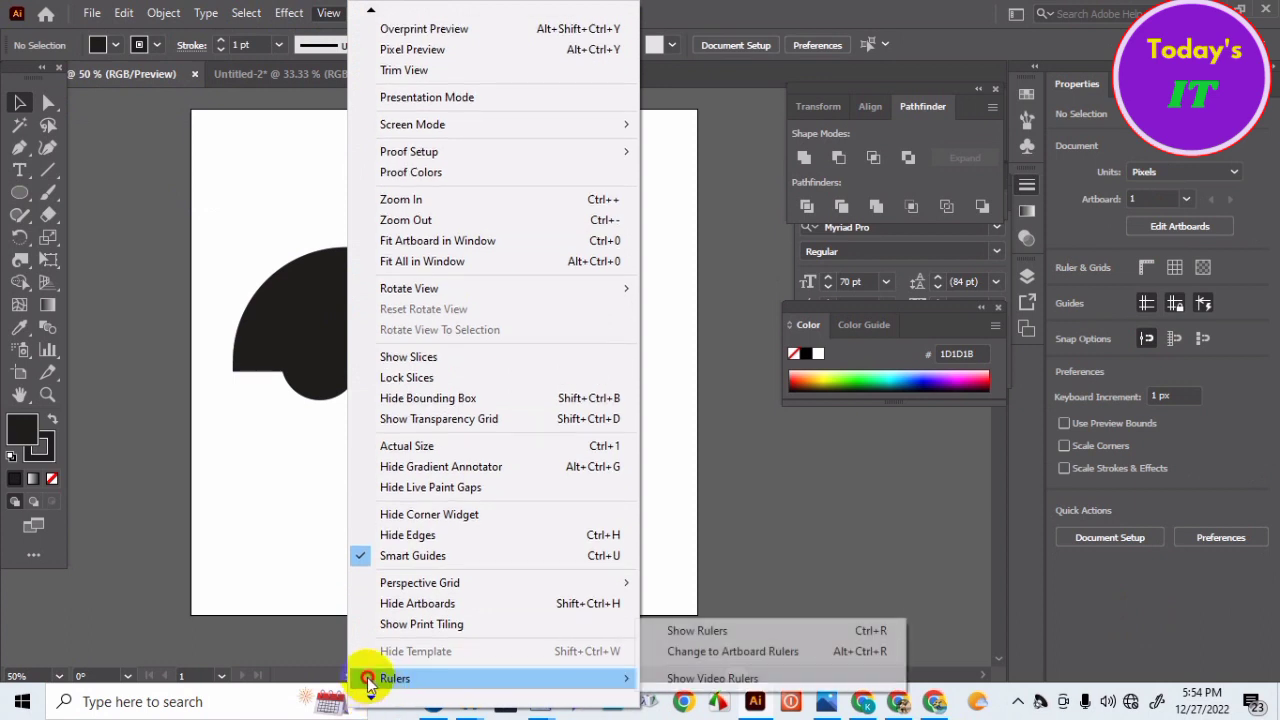
click(665, 631)
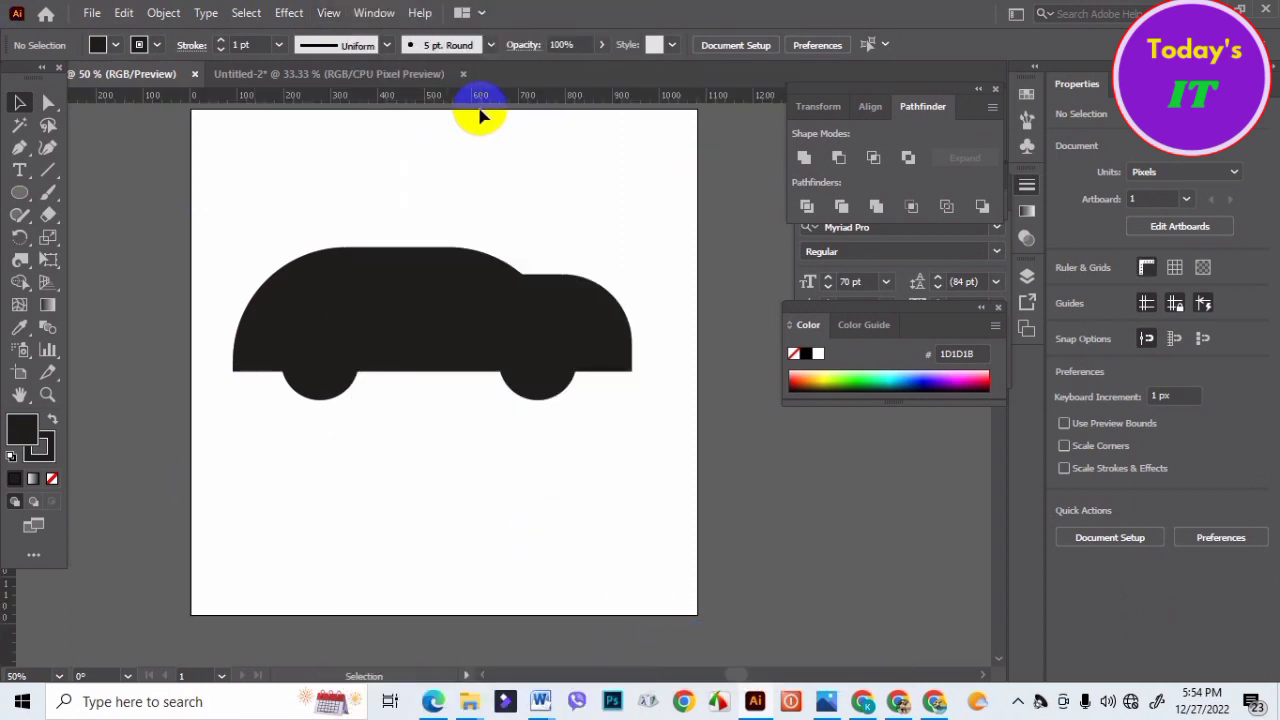
drag(468, 101, 529, 406)
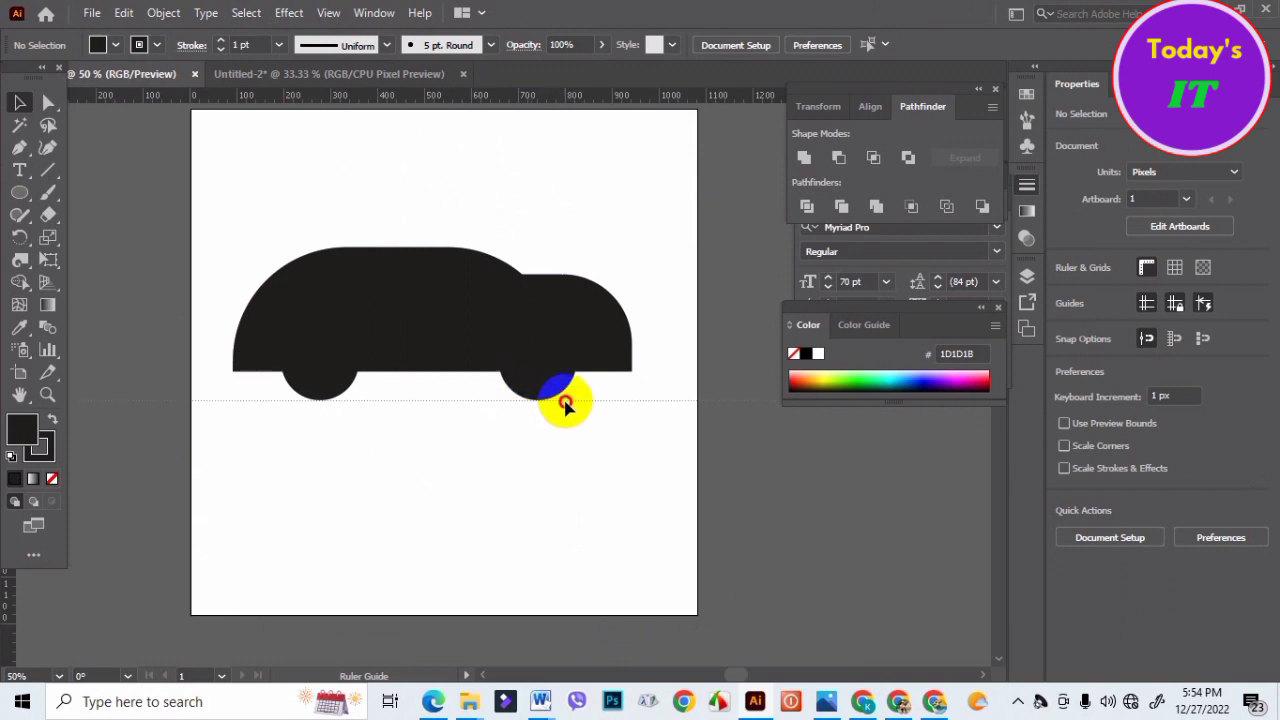
scroll(548, 405, up, 2)
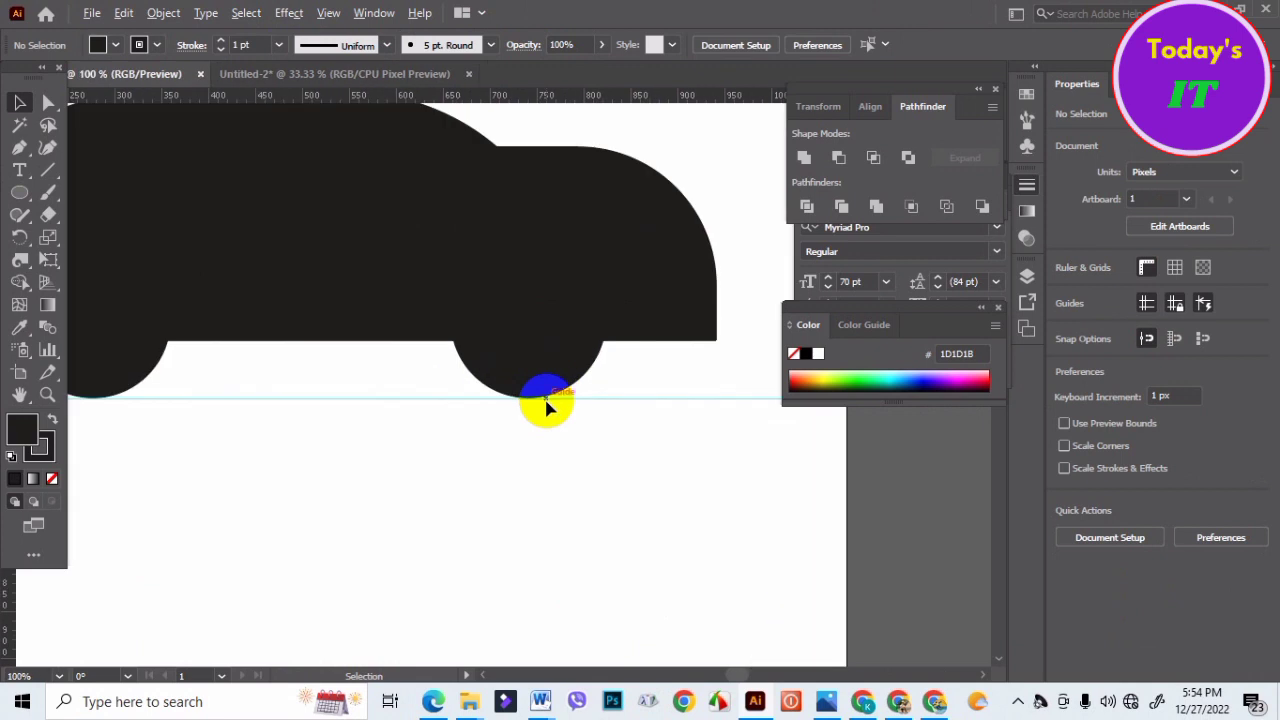
scroll(550, 400, down, 1)
click(540, 355)
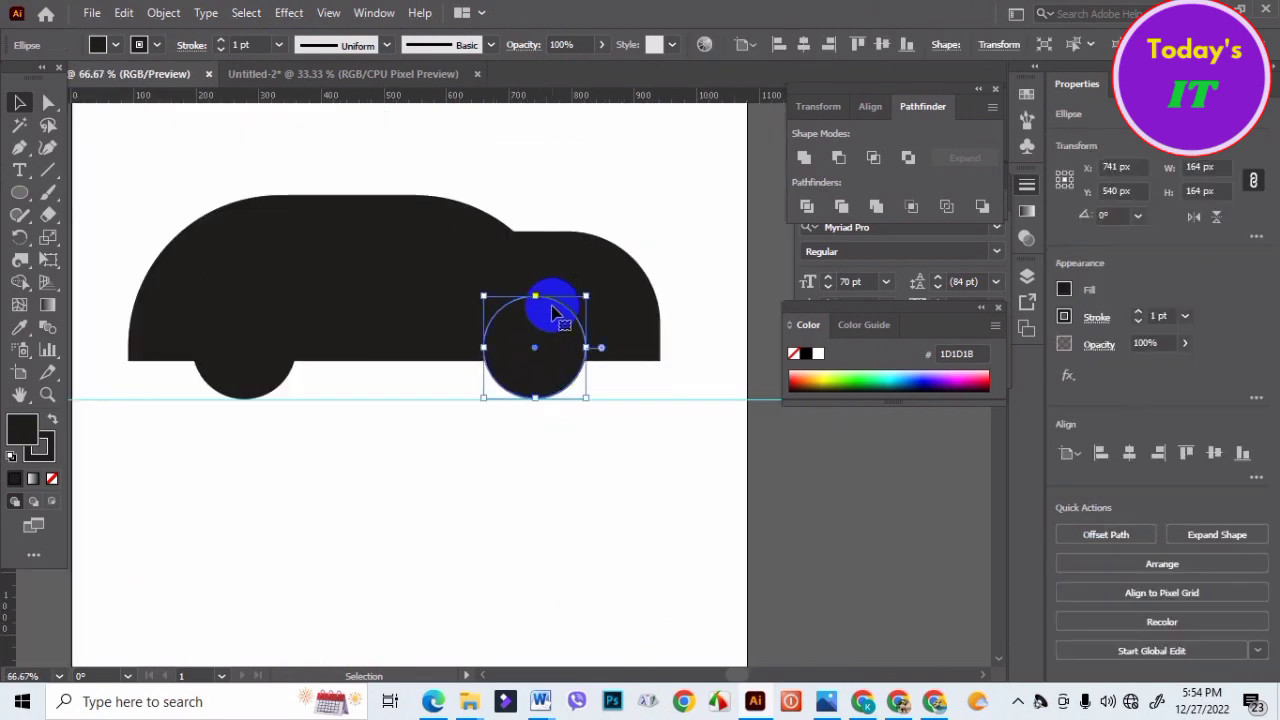
click(622, 181)
scroll(380, 338, down, 1)
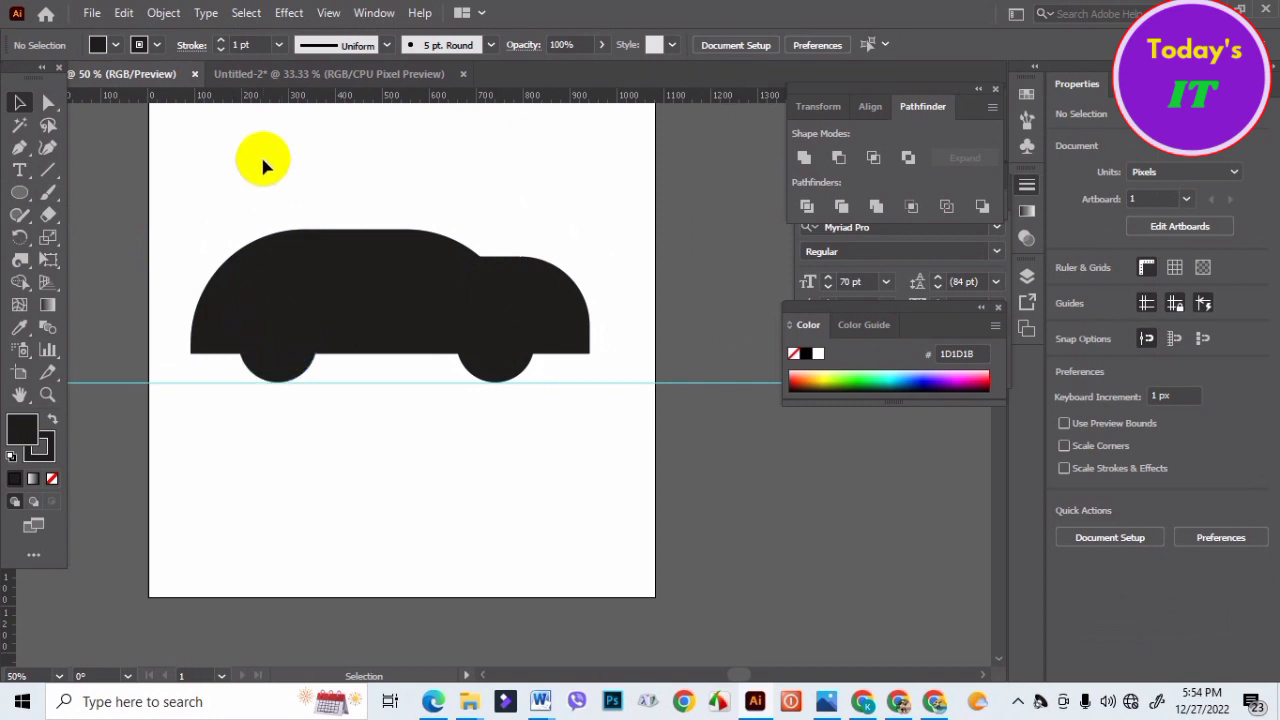
- Draw a rectangle about 68 × 96 px overlapping the body's rear end and round all its corners fully
click(19, 152)
drag(22, 195, 62, 168)
drag(178, 291, 208, 336)
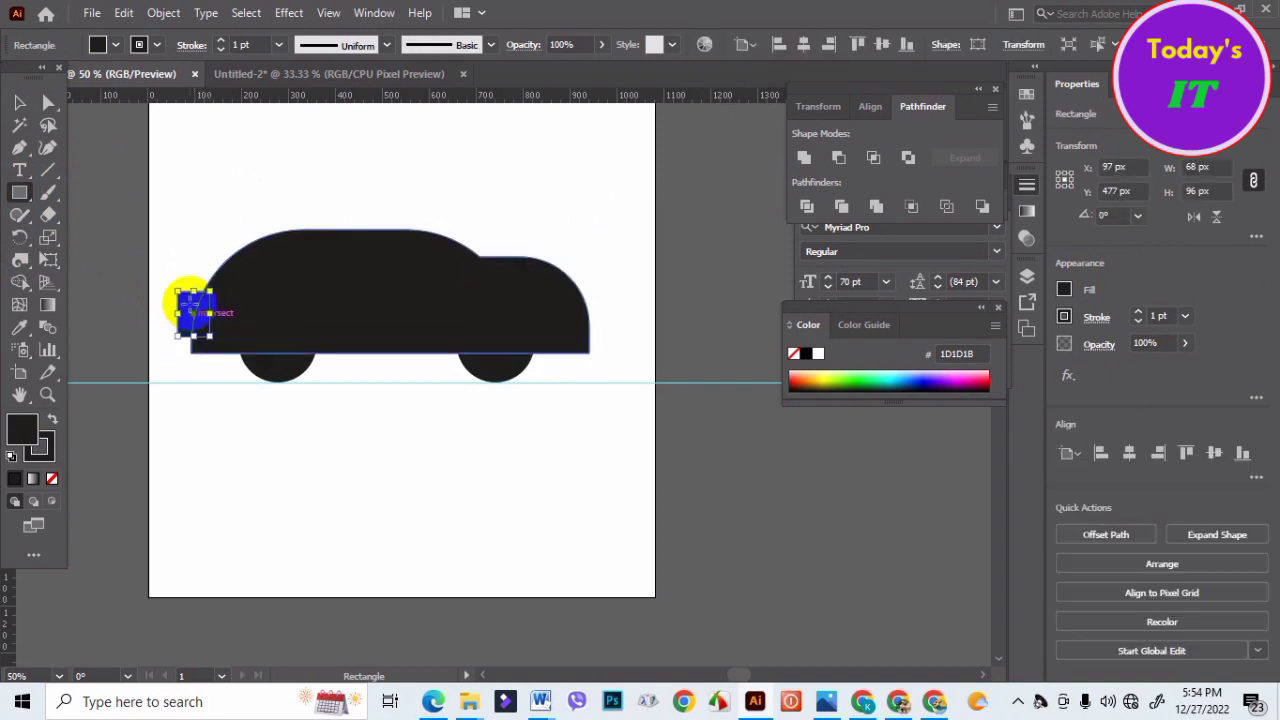
click(48, 102)
scroll(205, 322, up, 1)
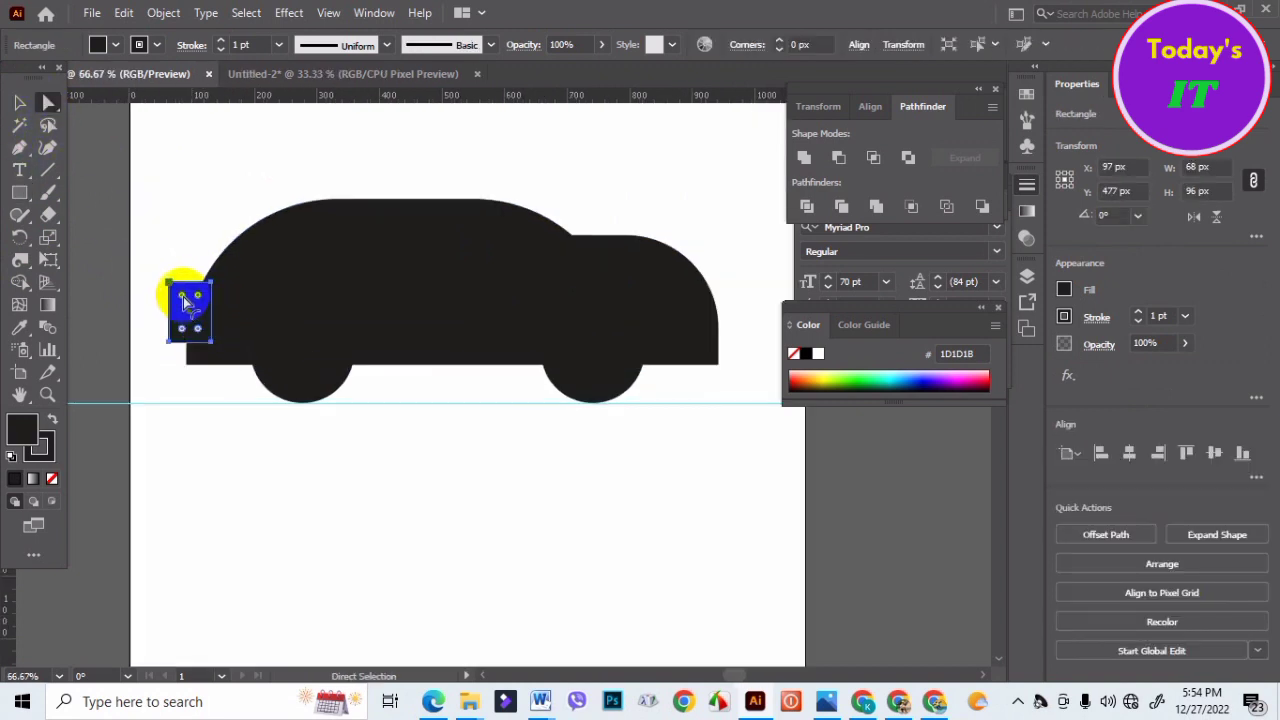
drag(187, 304, 182, 300)
click(166, 217)
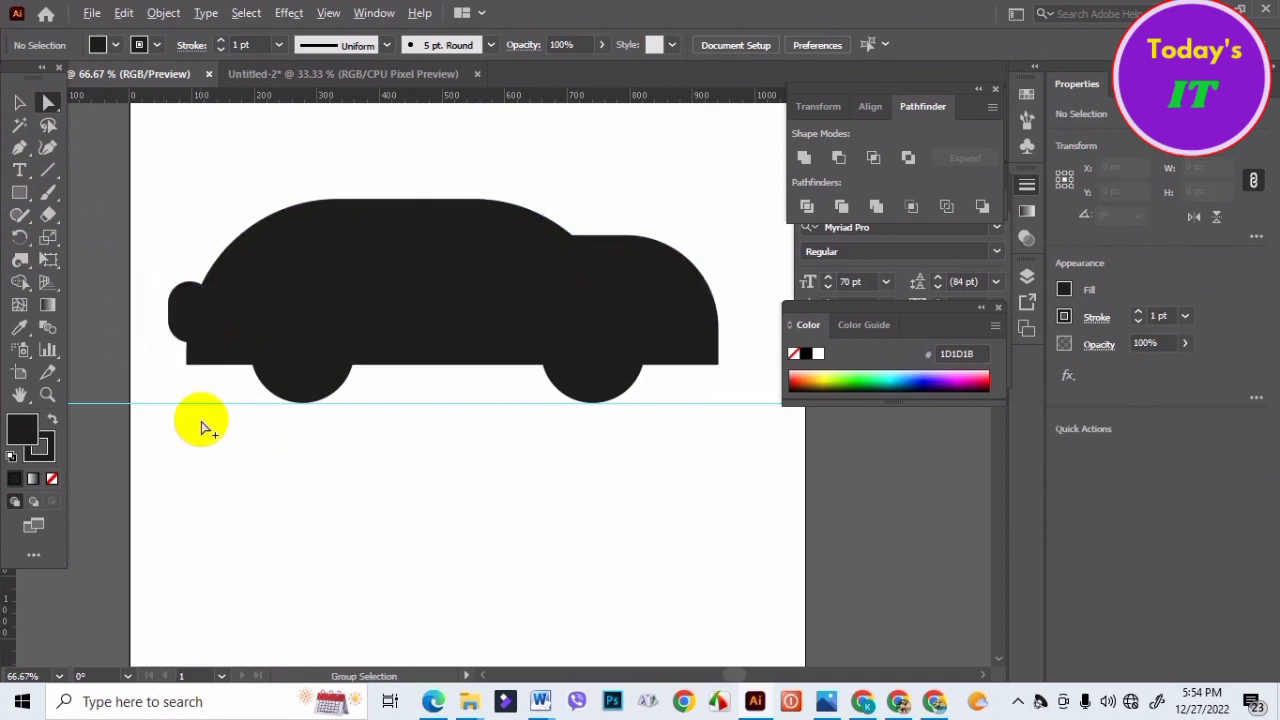
- Draw a rectangle about 172 × 74 px overlapping the middle of the car's roof and round its two top corners
scroll(201, 428, up, 1)
scroll(201, 428, down, 2)
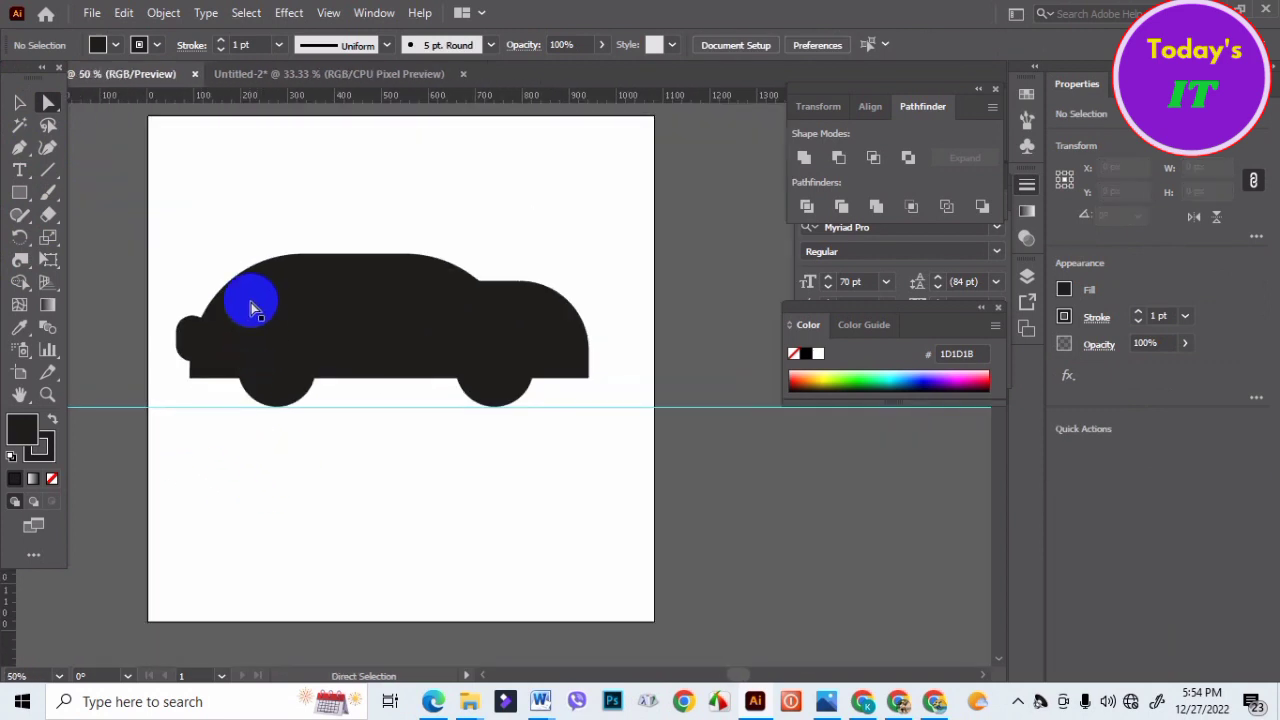
click(15, 192)
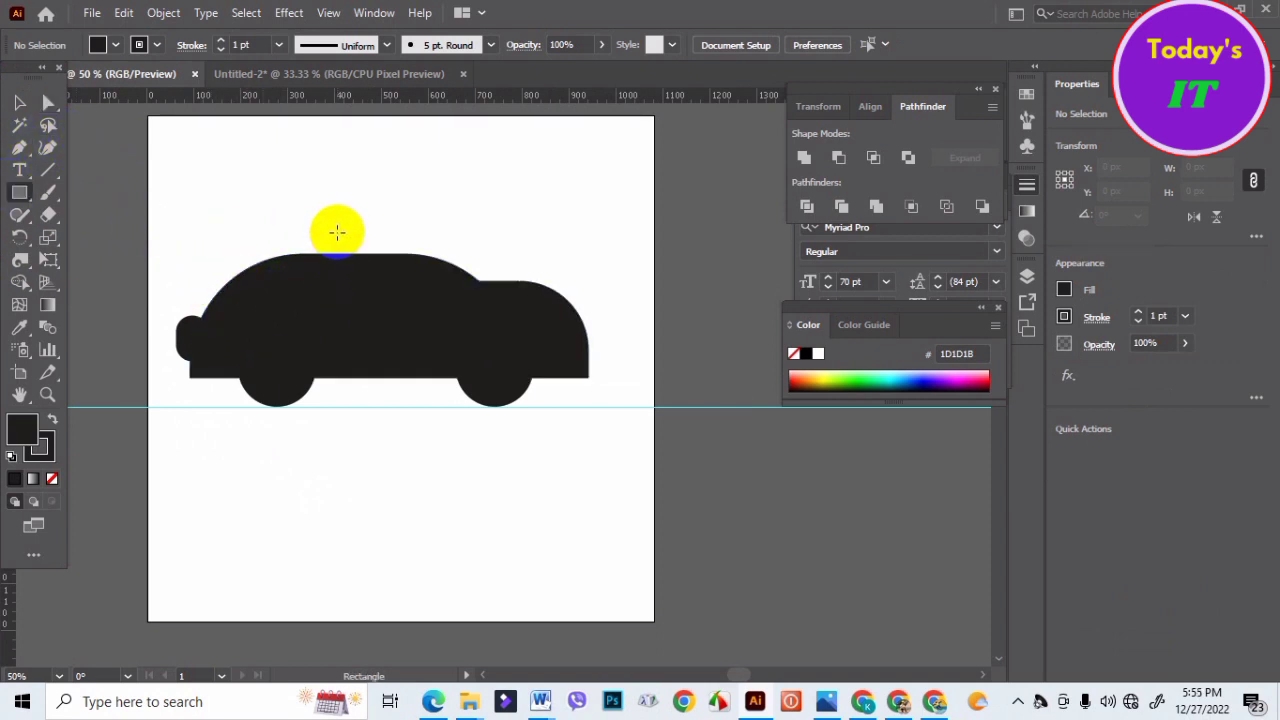
drag(334, 232, 419, 266)
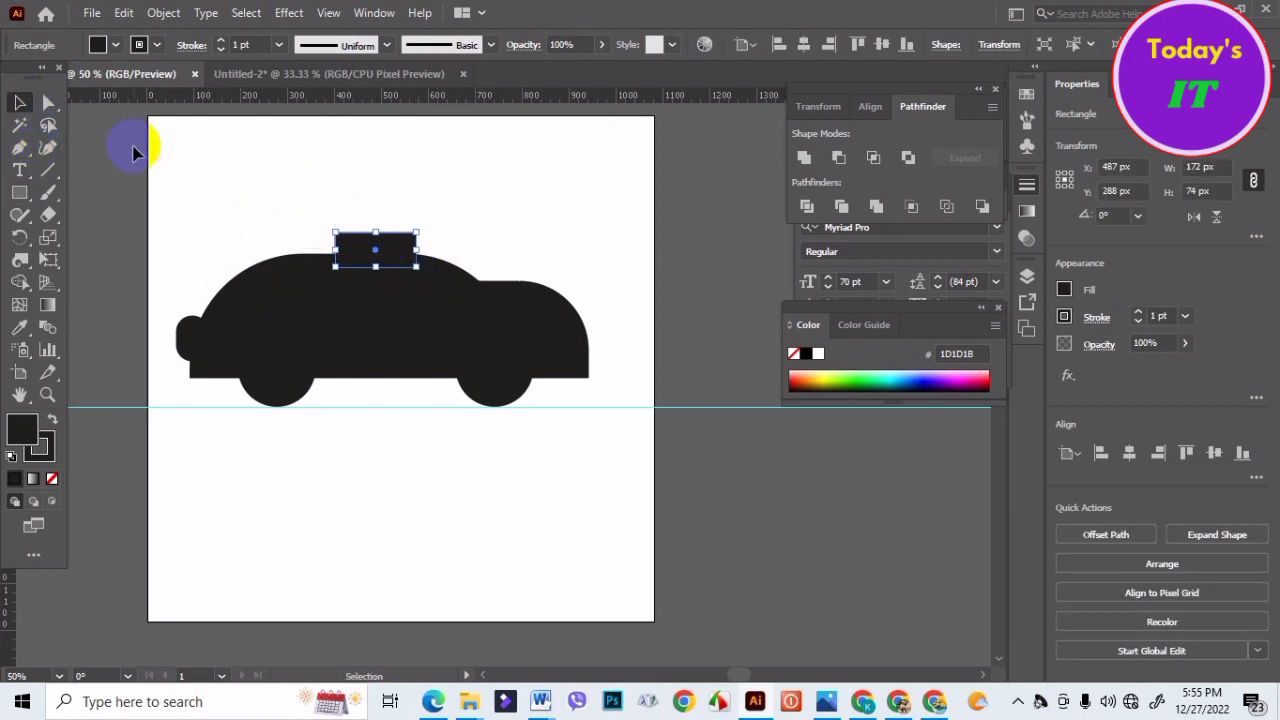
click(48, 103)
scroll(386, 251, up, 2)
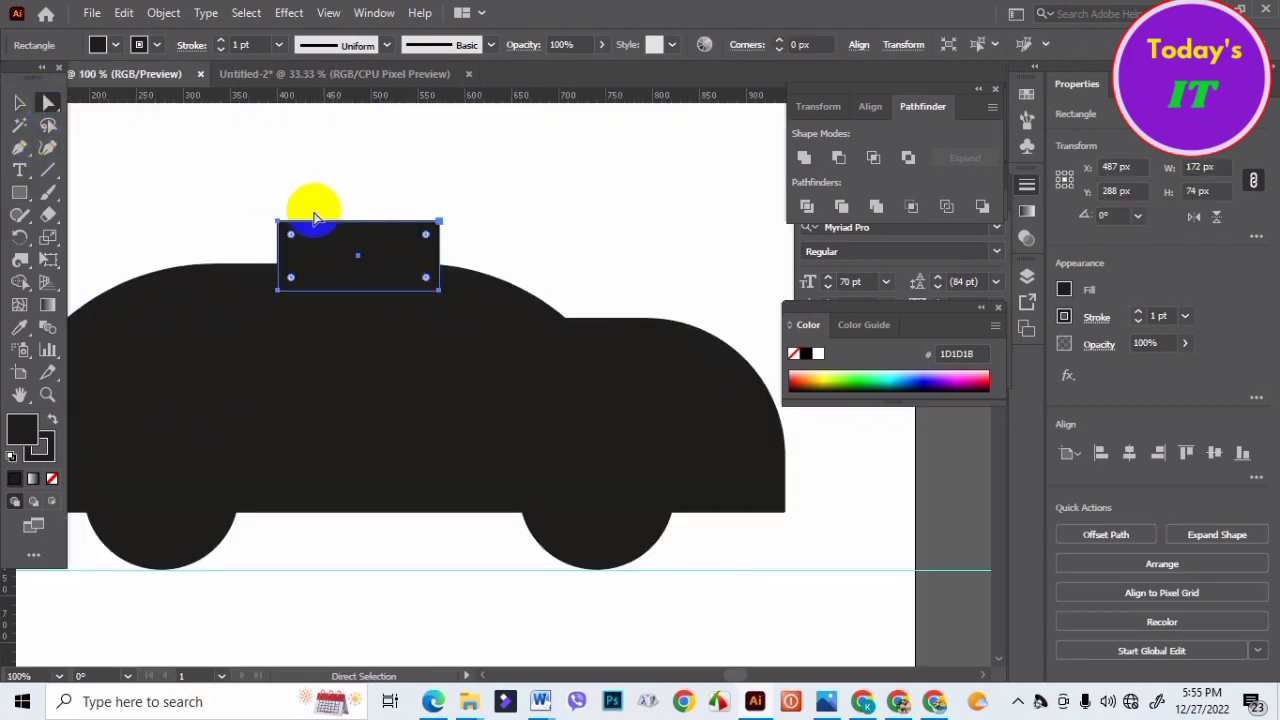
drag(240, 190, 366, 271)
click(462, 236)
scroll(391, 277, down, 1)
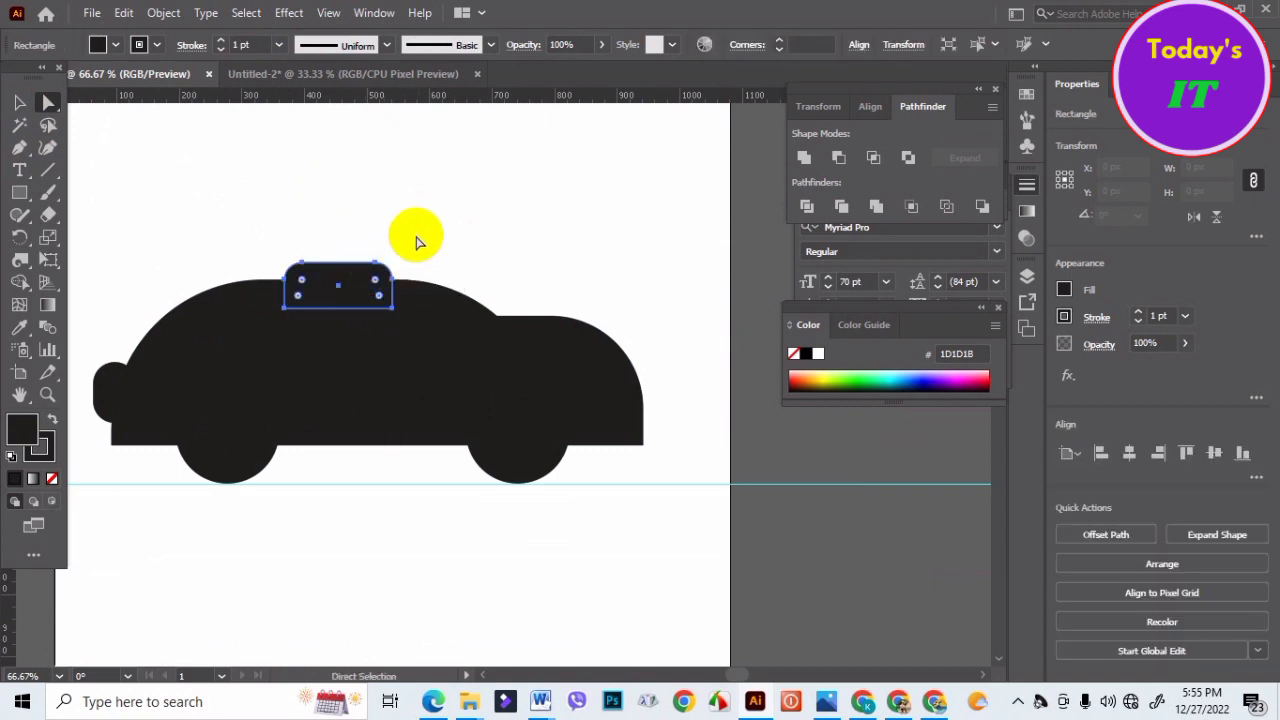
click(418, 242)
scroll(340, 363, down, 1)
scroll(357, 530, down, 1)
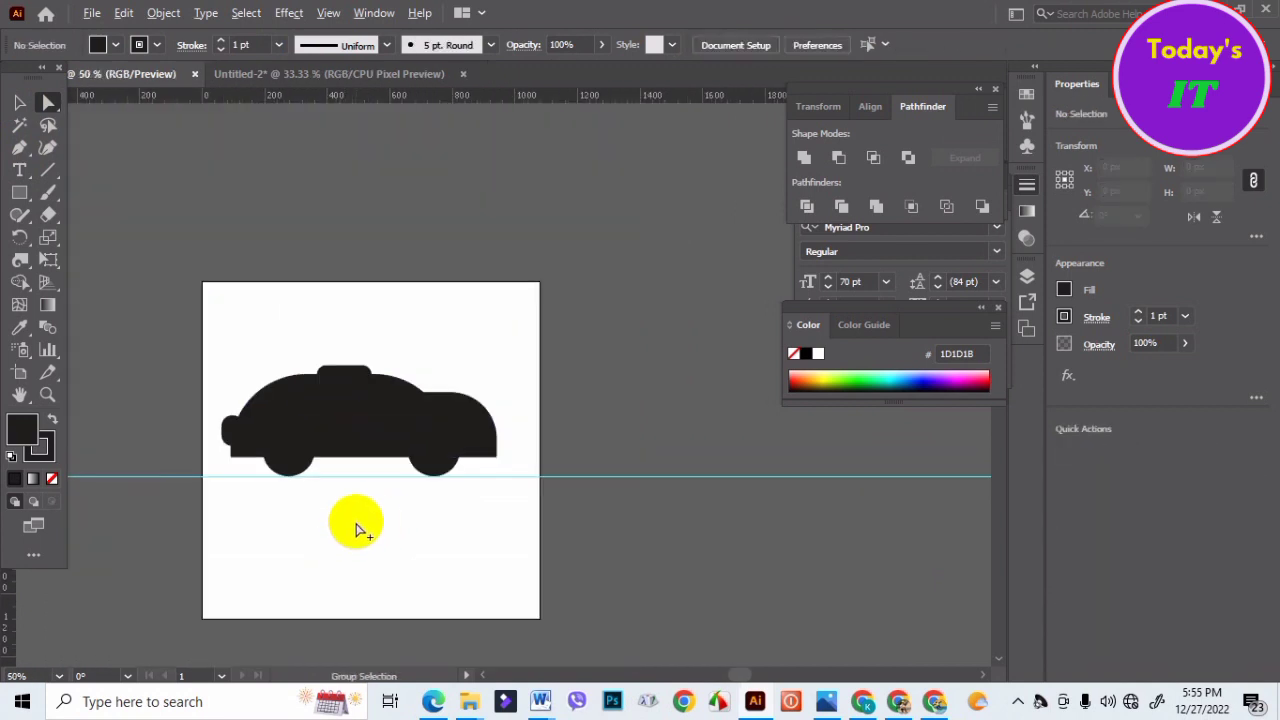
- Slightly round the lower front corner of the car body
click(231, 431)
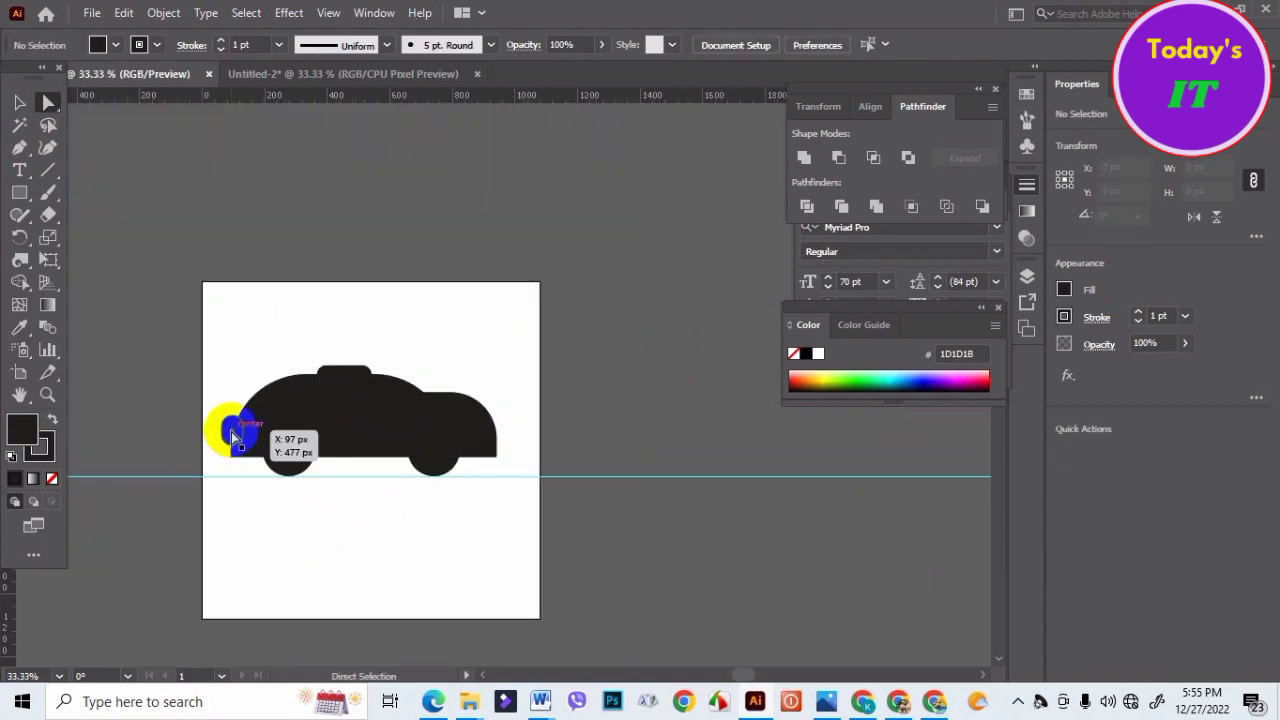
click(315, 493)
scroll(315, 493, down, 1)
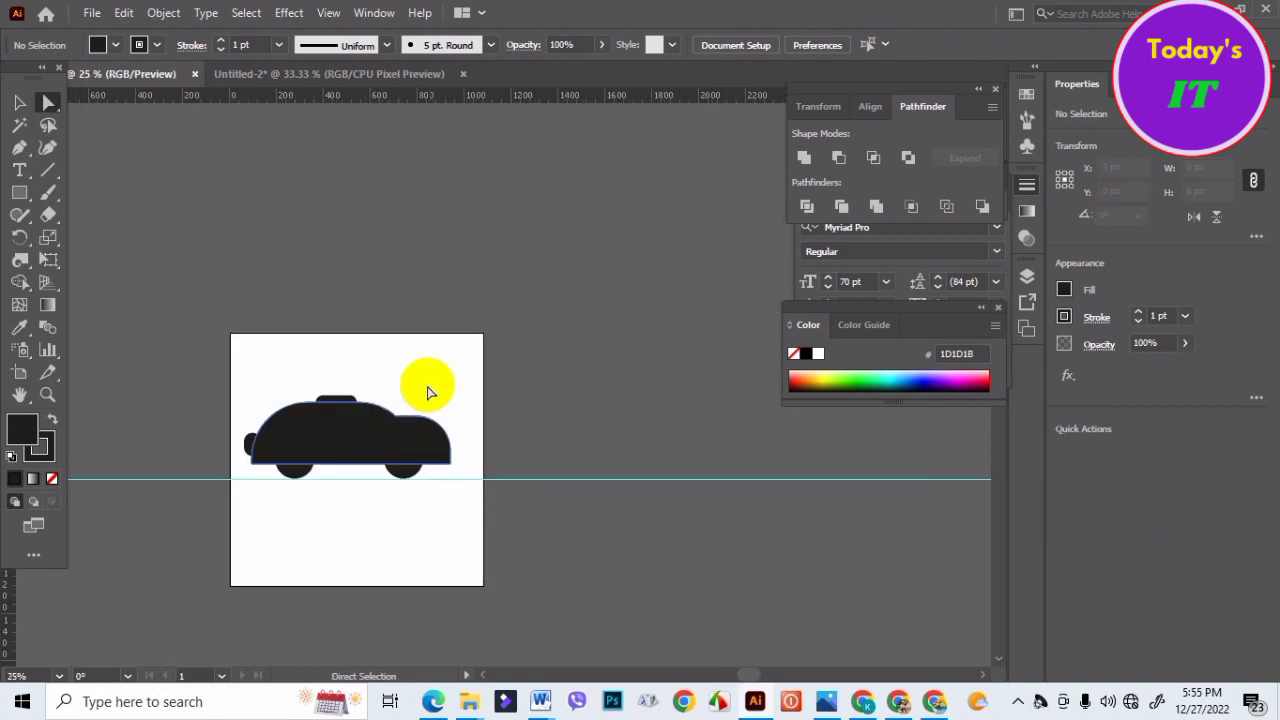
scroll(458, 438, up, 1)
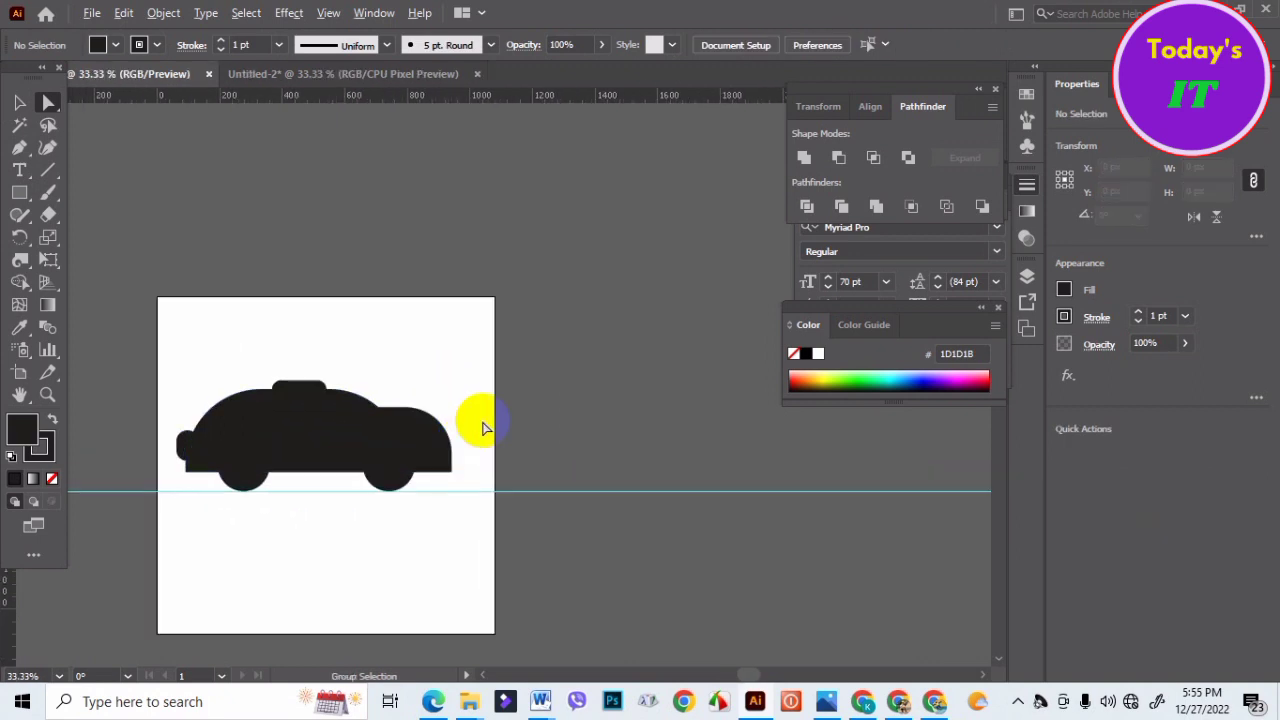
click(445, 466)
scroll(443, 466, up, 2)
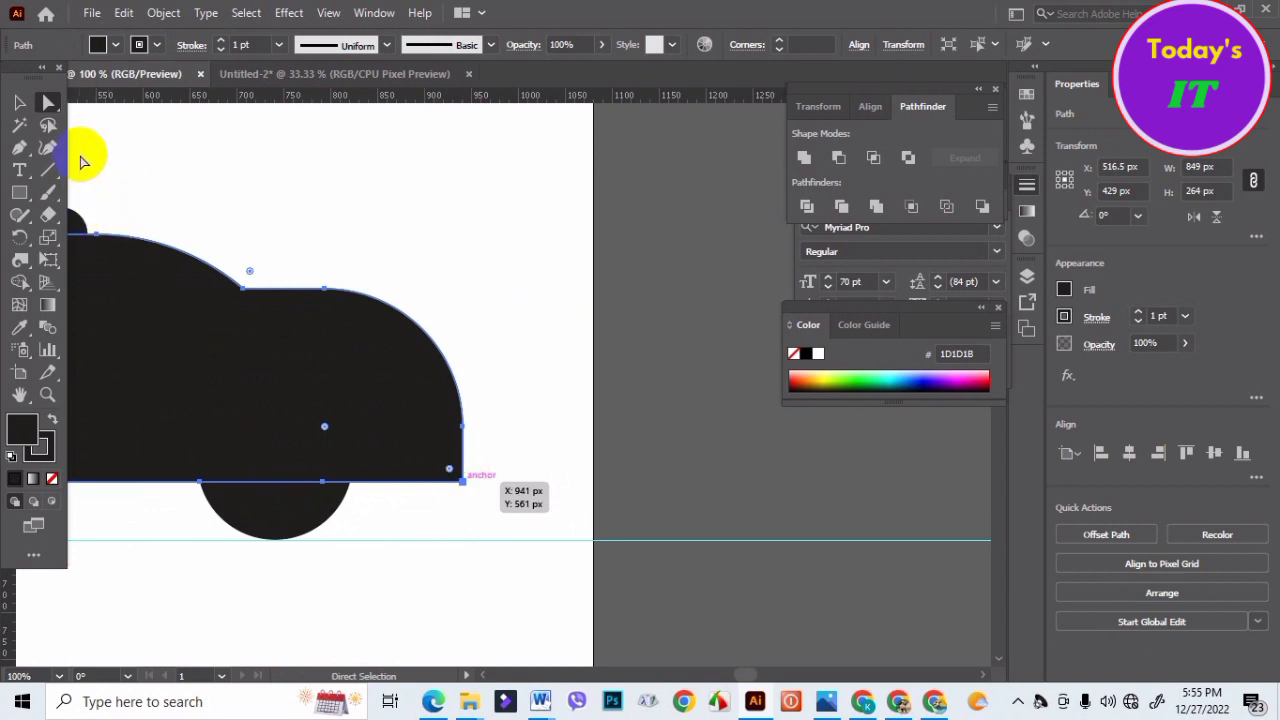
click(46, 100)
mouse_move(449, 468)
mouse_down()
mouse_move(420, 446)
mouse_move(446, 466)
mouse_up()
click(486, 506)
scroll(488, 506, down, 2)
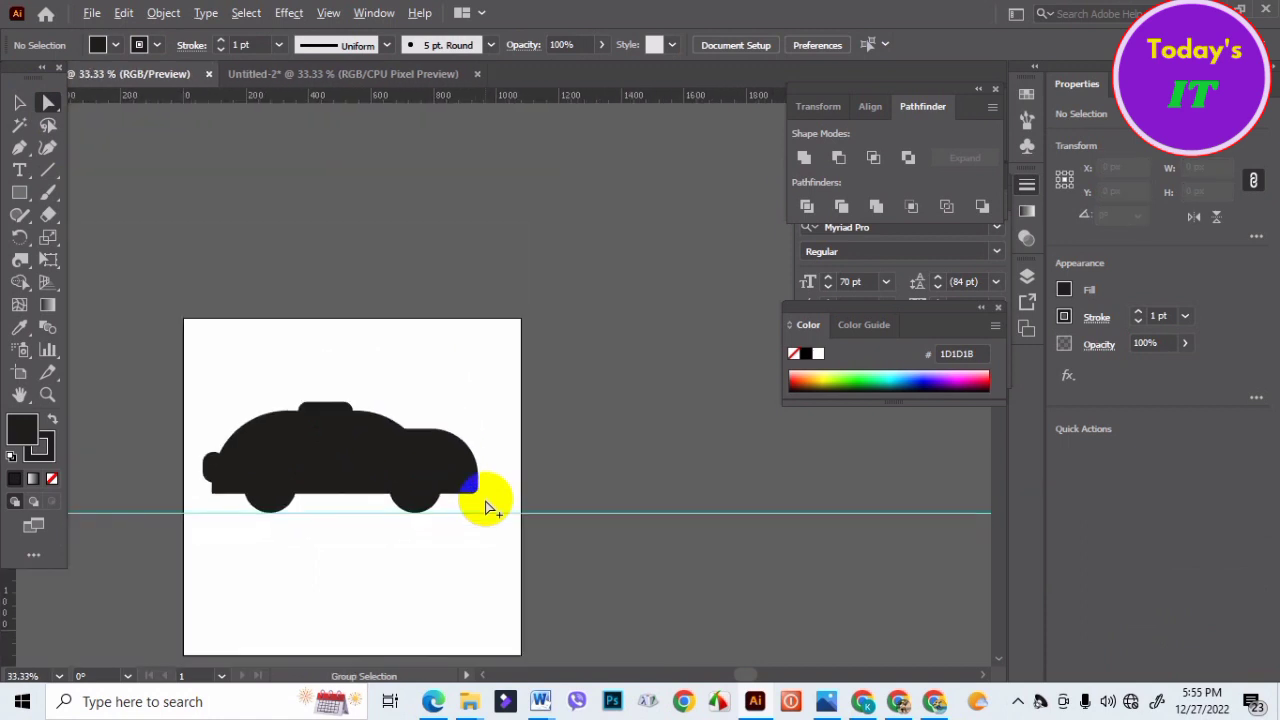
- Create a concentric copy of the front wheel scaled to about 69 px wide and fill it with yellow FFED00
click(414, 495)
scroll(415, 493, up, 2)
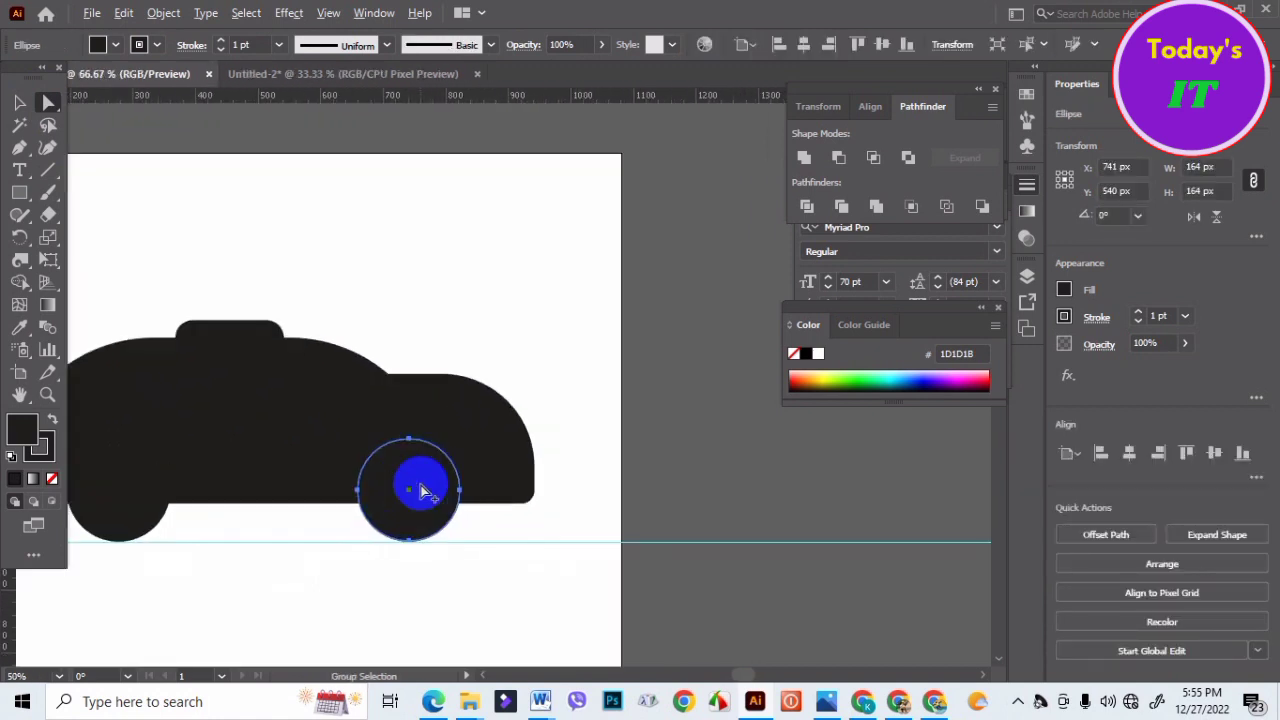
click(421, 490)
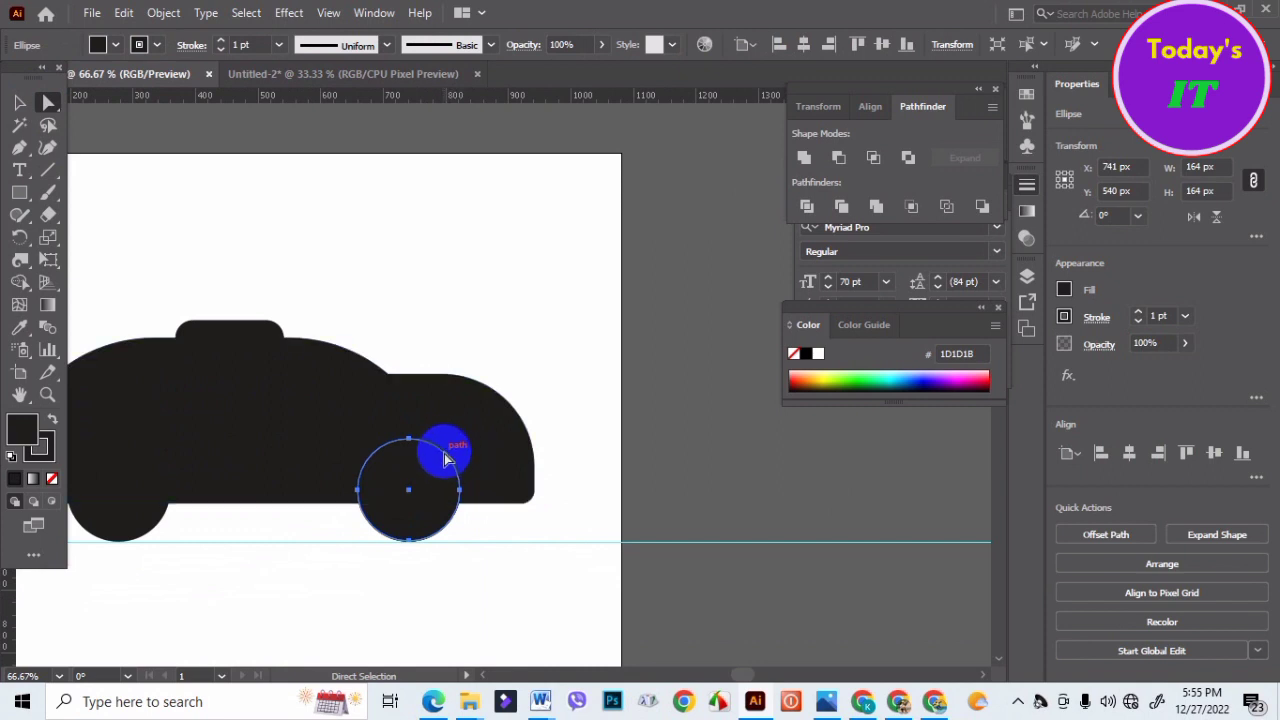
key(v)
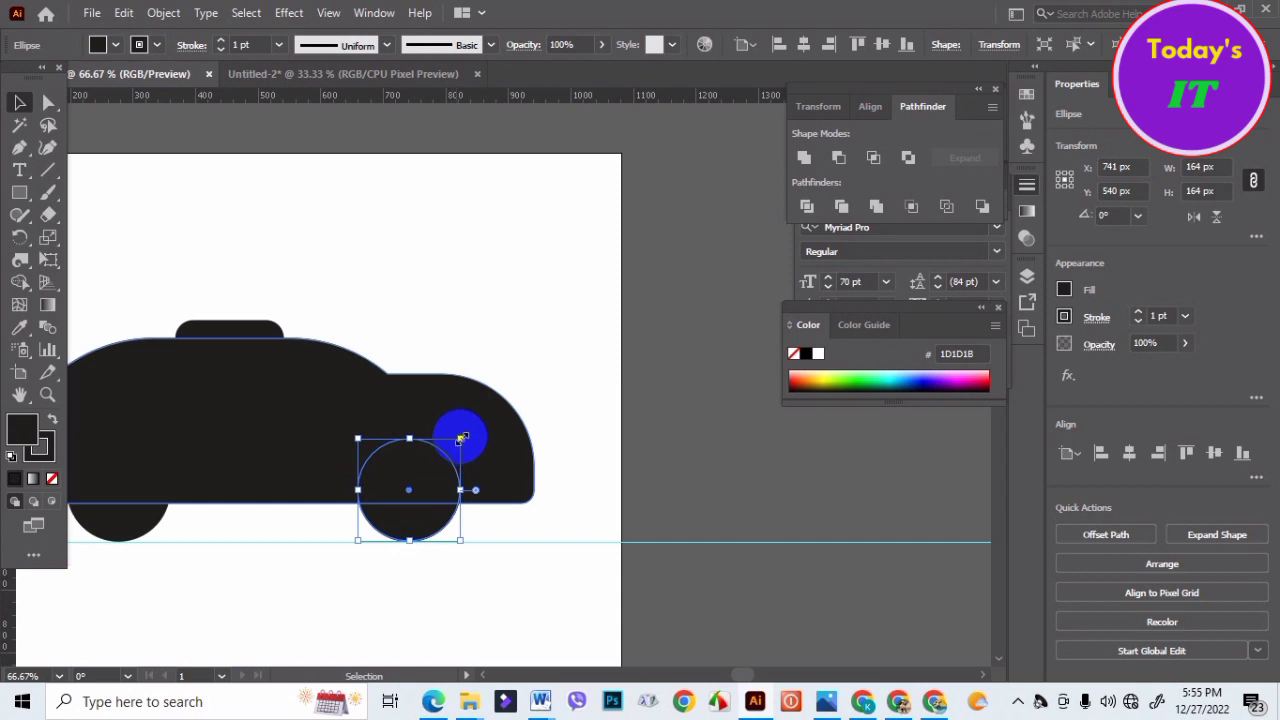
drag(461, 437, 433, 470)
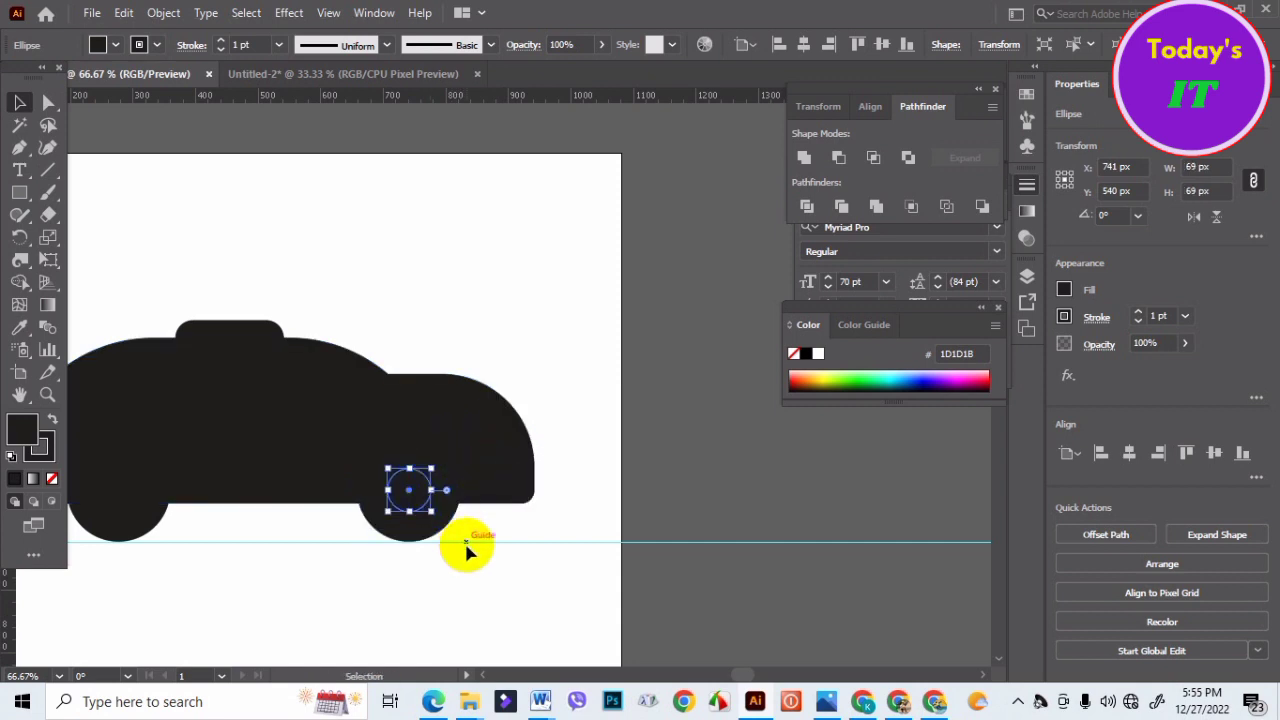
click(113, 46)
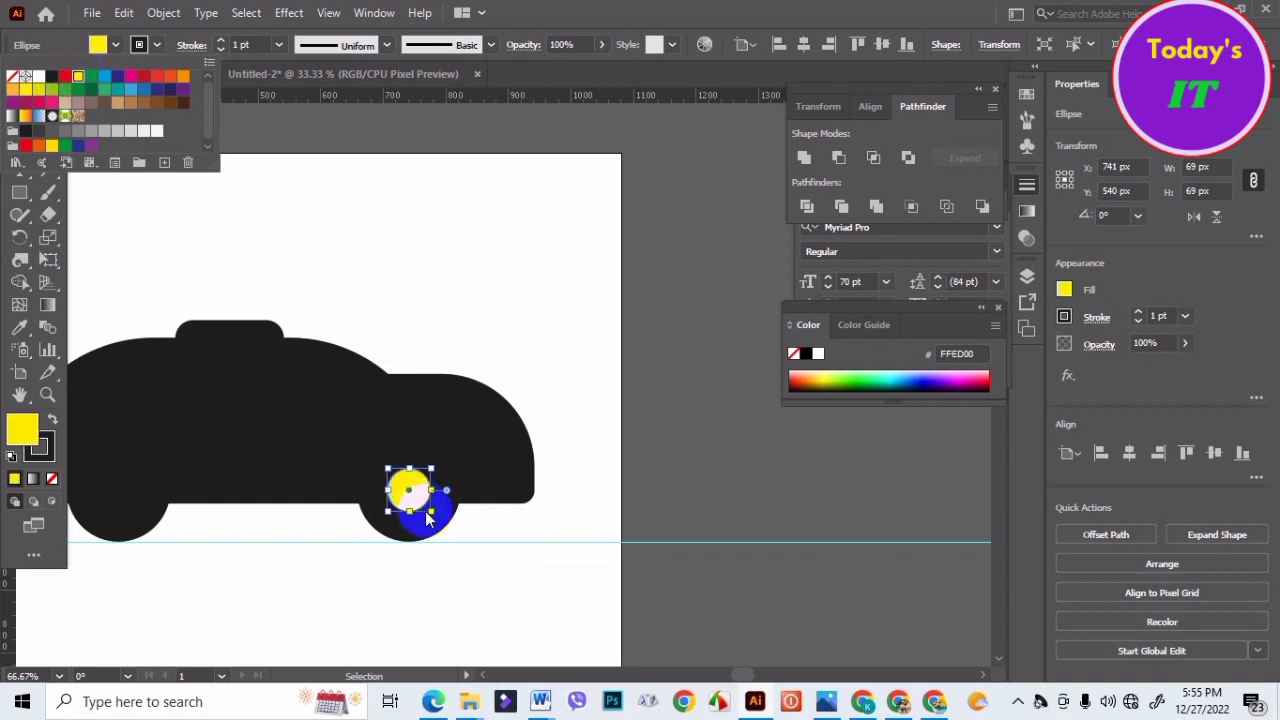
click(471, 592)
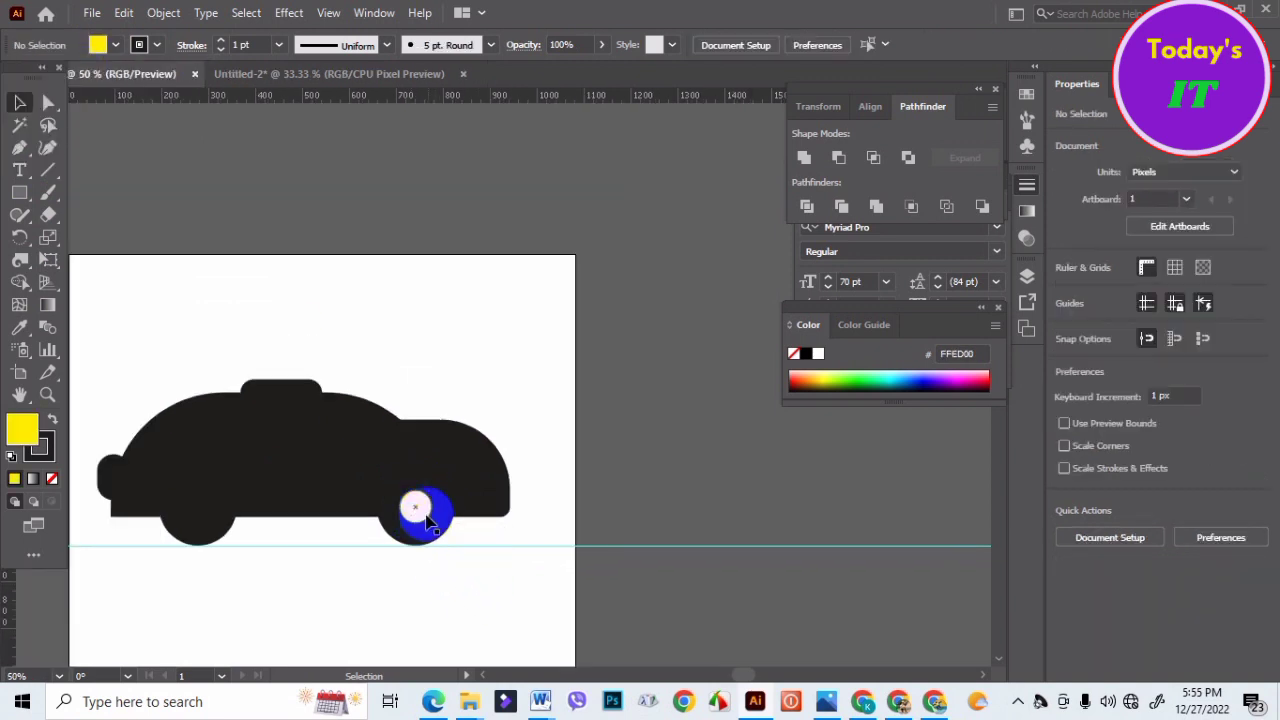
- Give the front wheel's outer circle a yellow stroke of 2 pt
click(427, 522)
click(160, 46)
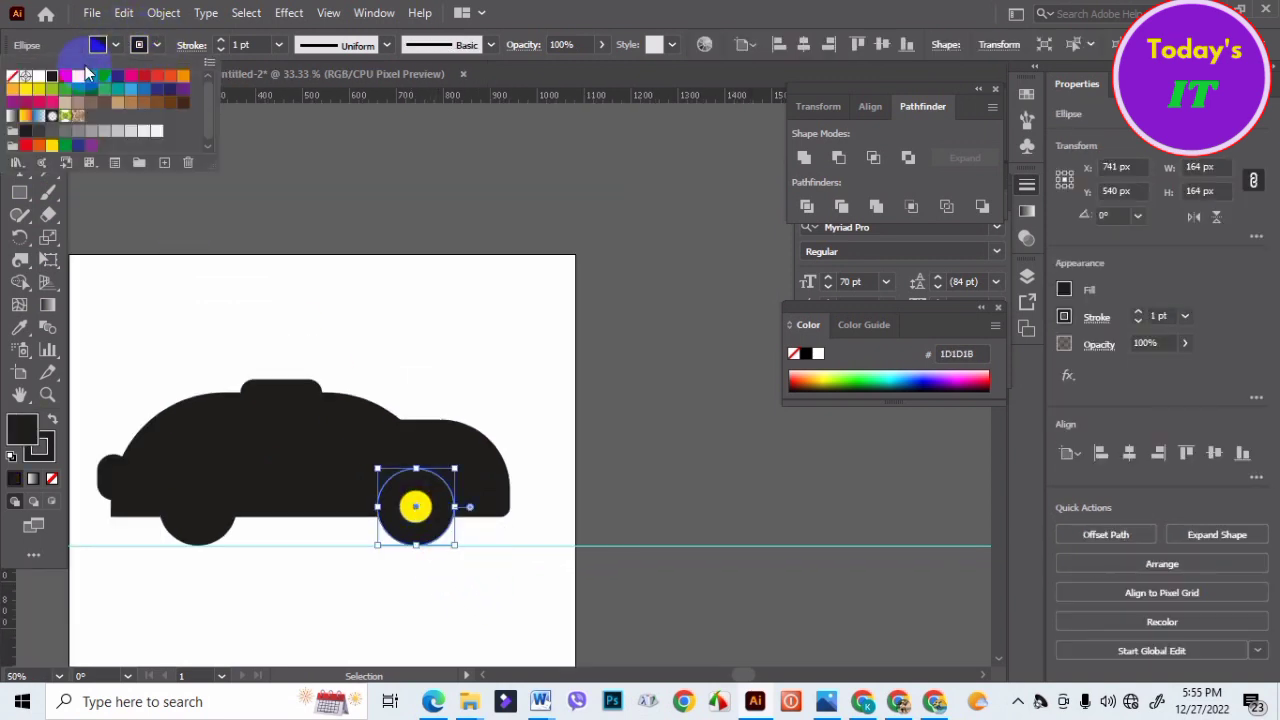
click(82, 80)
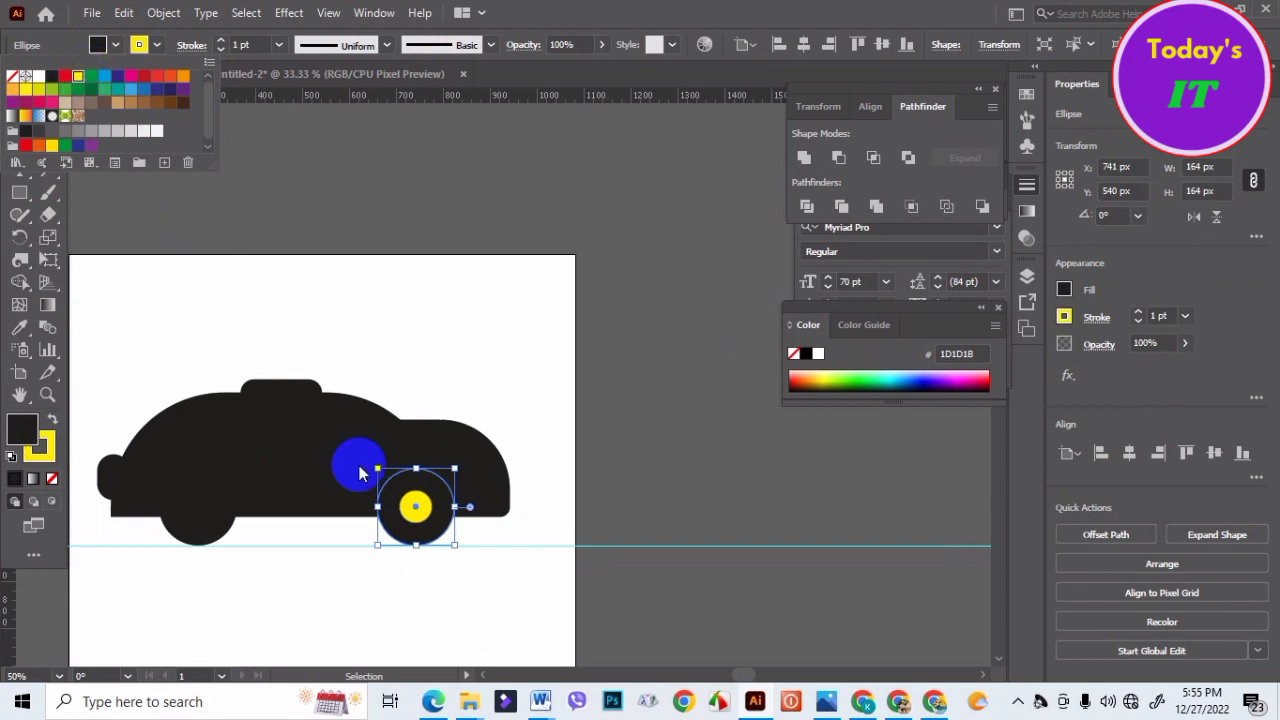
click(222, 46)
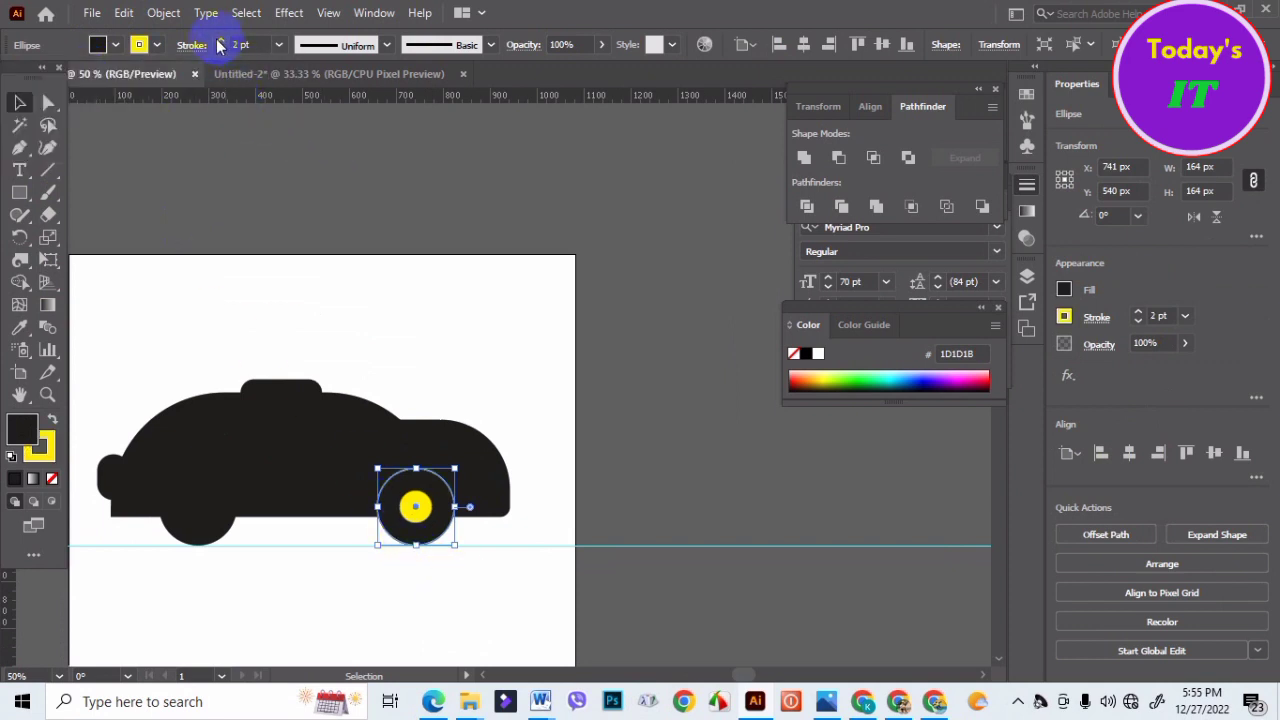
click(434, 346)
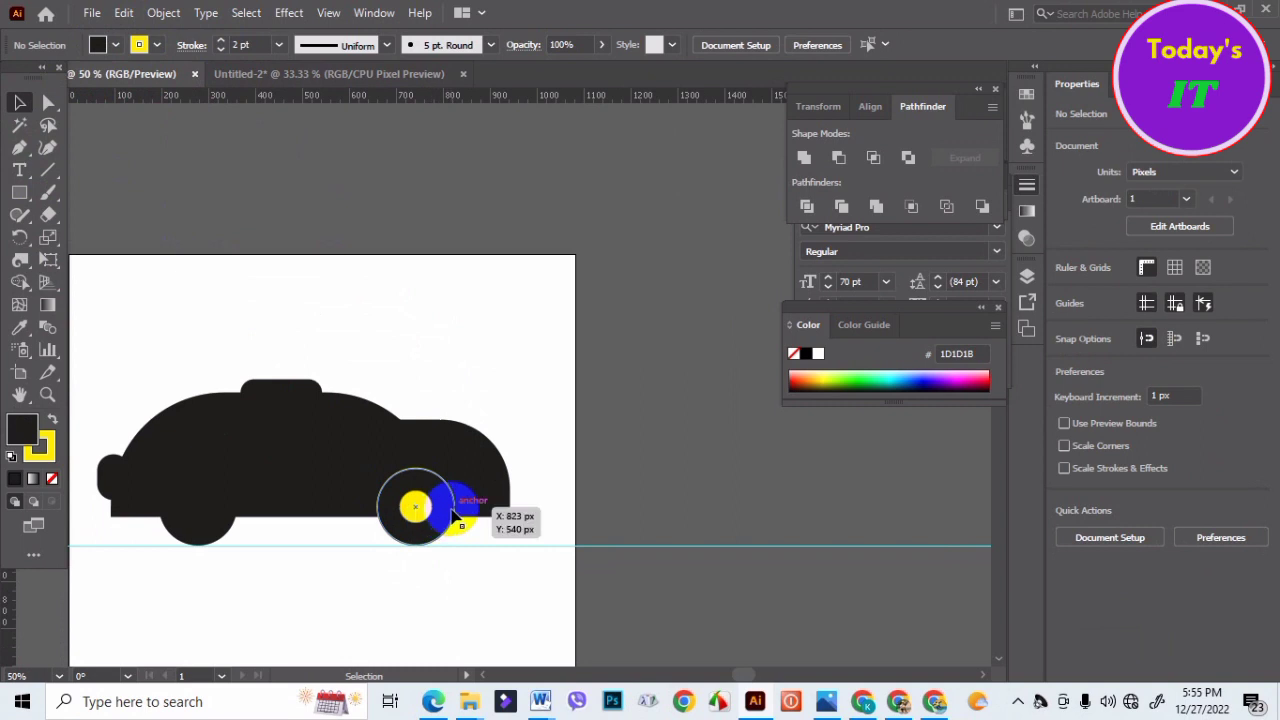
- Duplicate the yellow hub onto the rear wheel and align the vertical centers of the two circles
drag(452, 516, 202, 512)
click(420, 510)
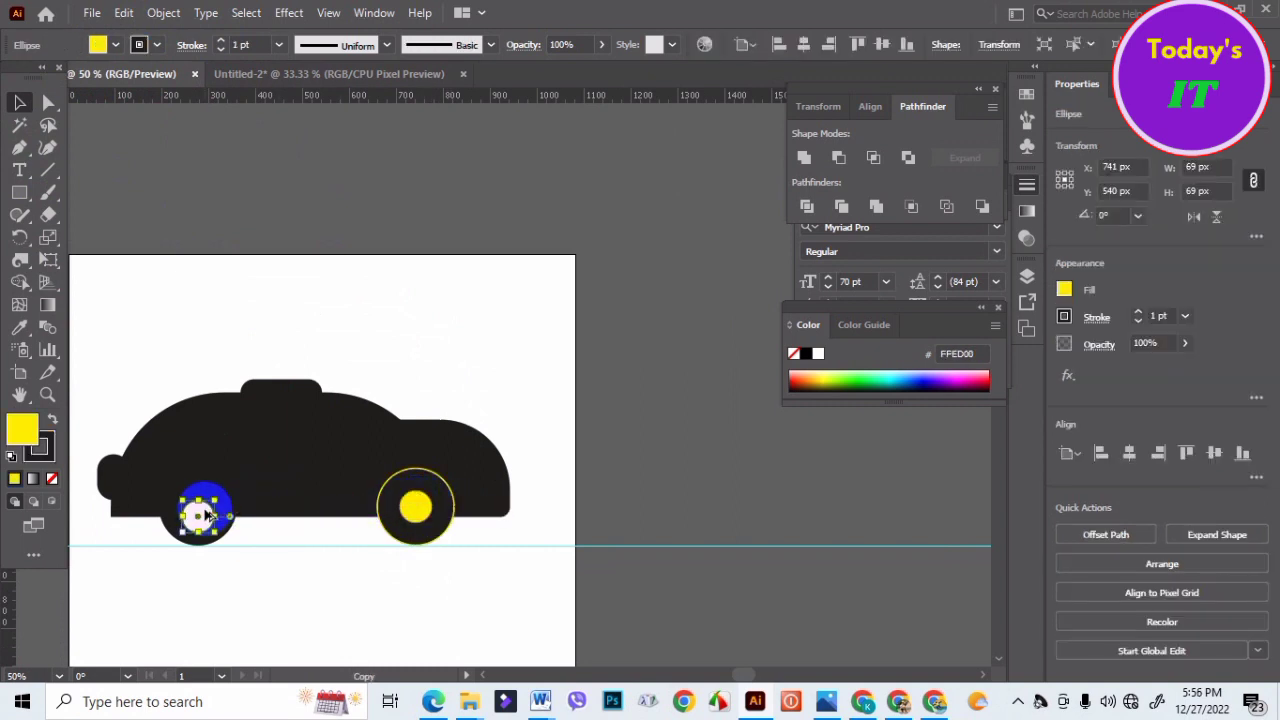
scroll(200, 518, up, 2)
click(251, 524)
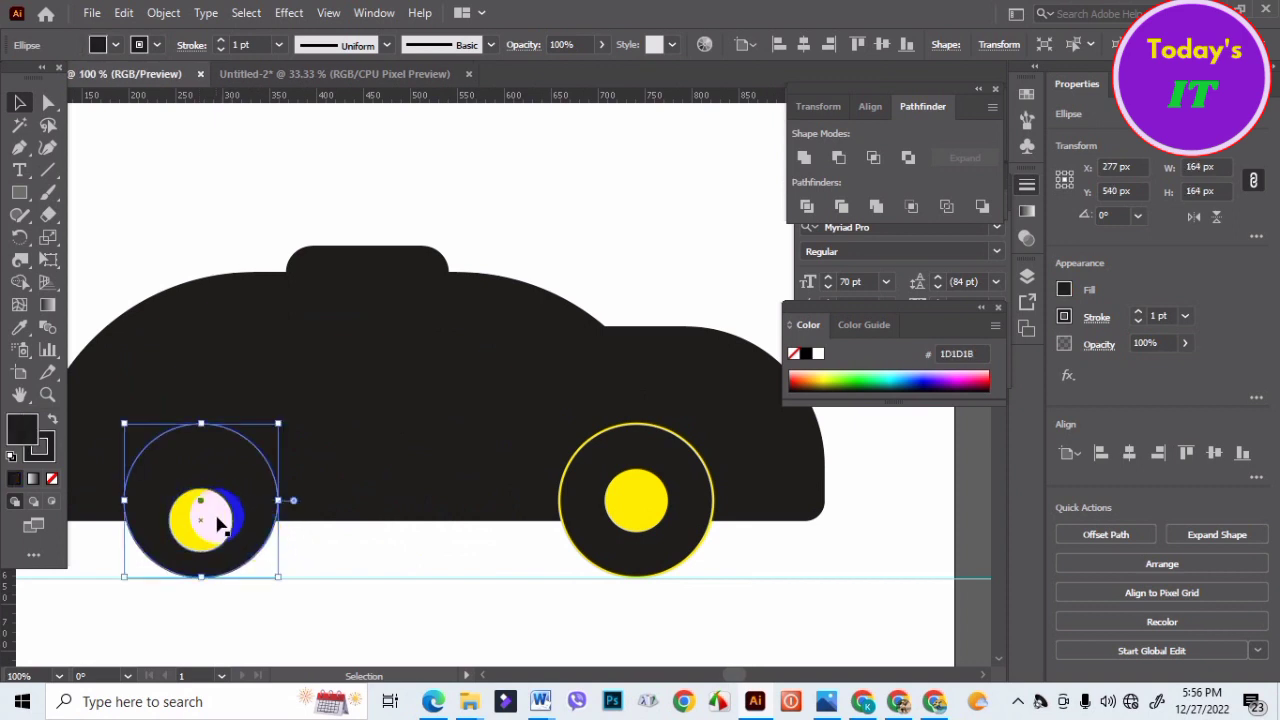
shift+click(206, 517)
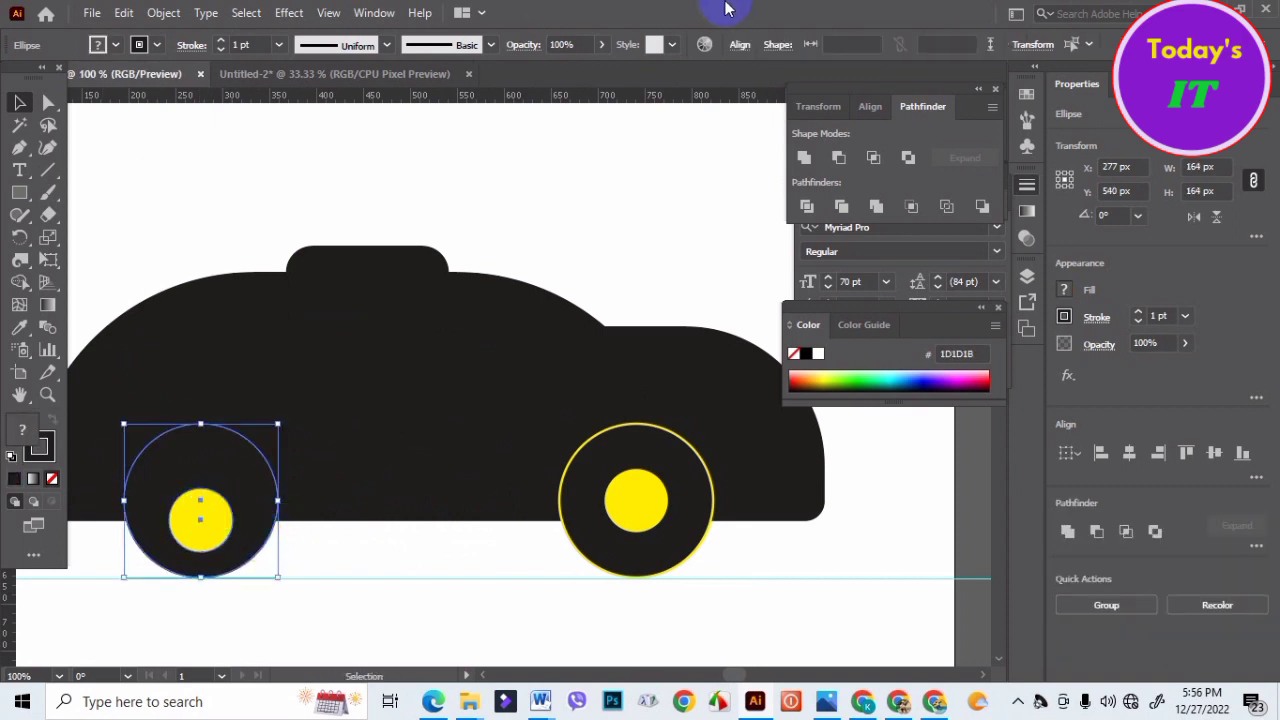
click(878, 105)
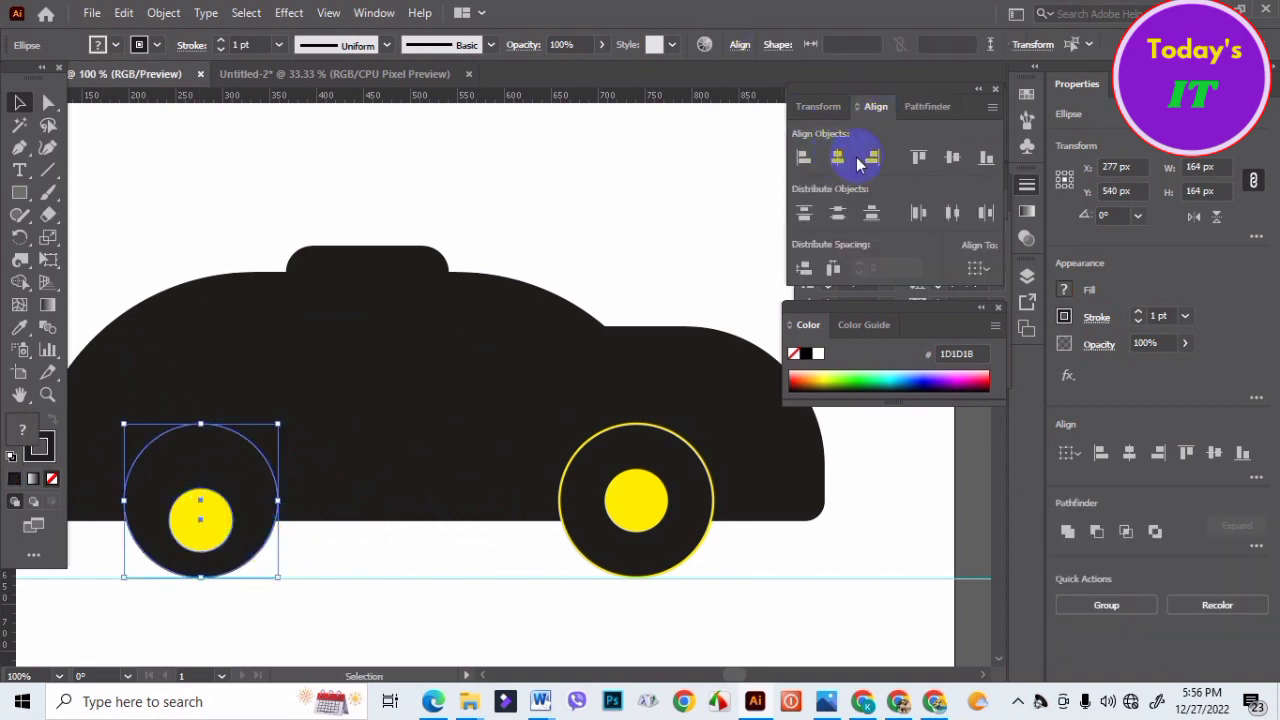
click(952, 157)
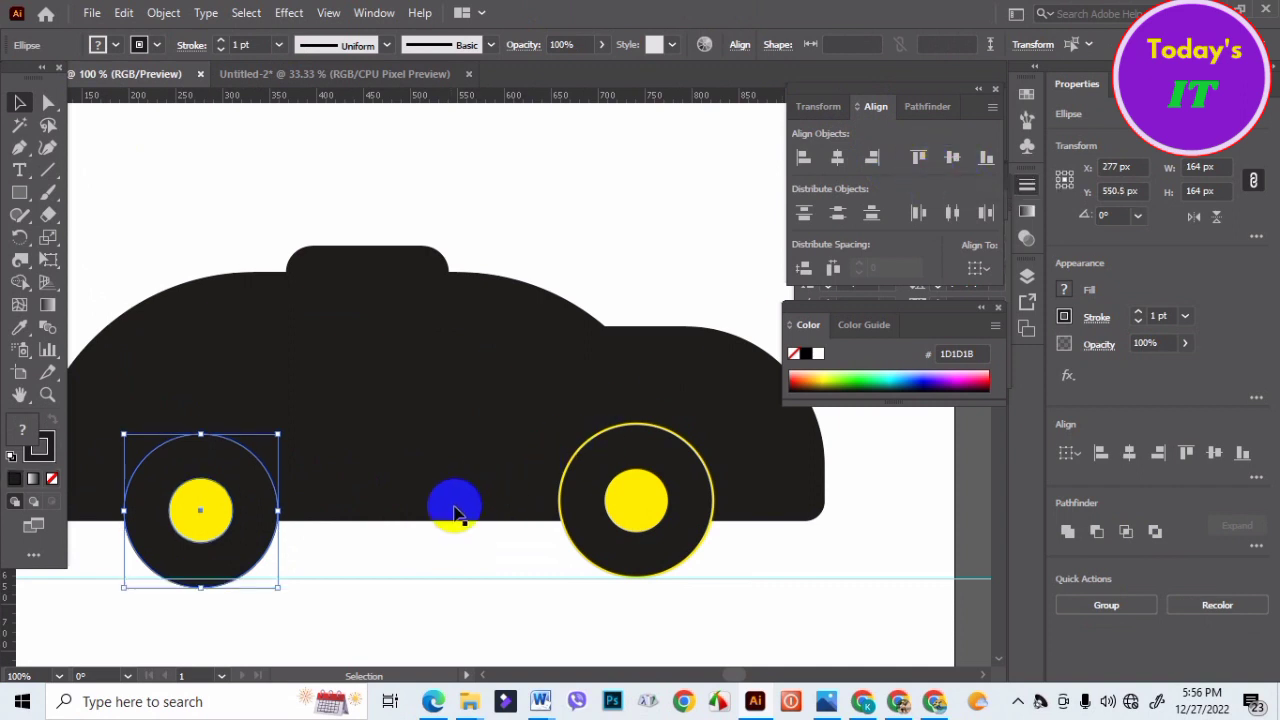
click(423, 556)
- Group the rear wheel circle with its yellow hub
click(222, 512)
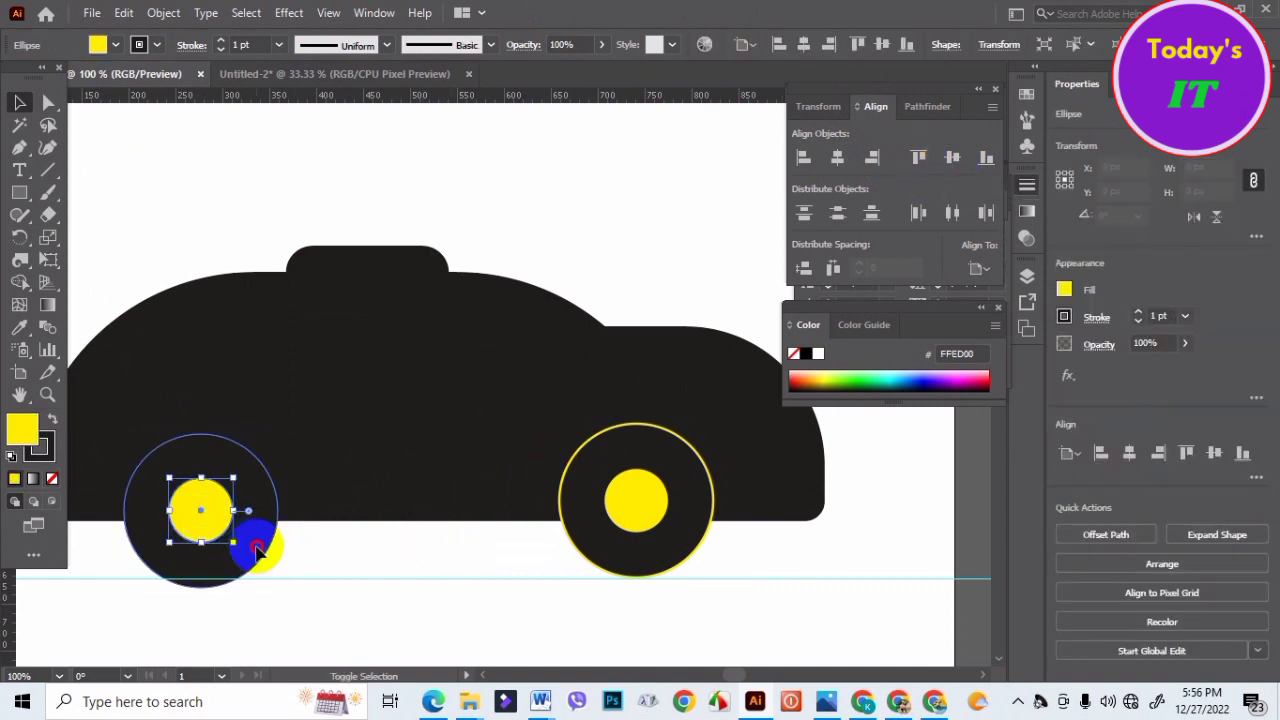
shift+click(257, 550)
right_click(257, 550)
click(323, 265)
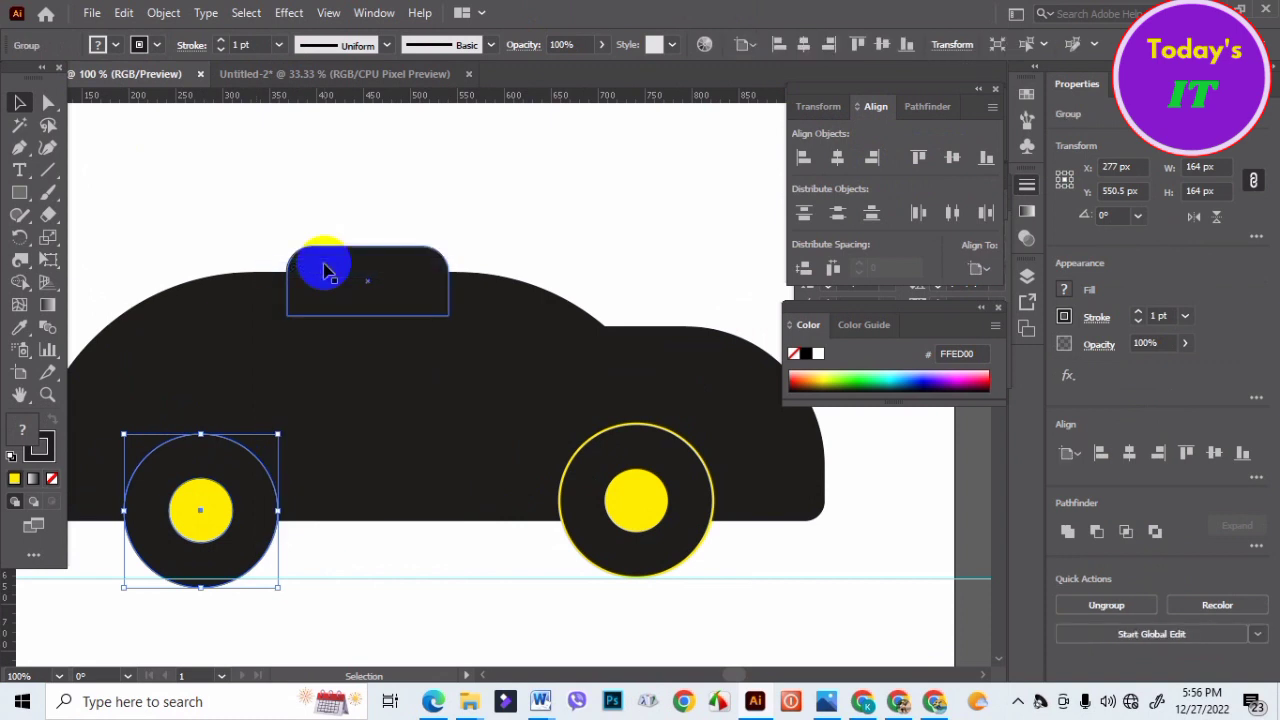
- Nudge the rear wheel group up about 10 px so its bottom edge meets the horizontal guide
key(Up)
key(Up)
key(Up)
key(Up)
key(Up)
key(Up)
key(Up)
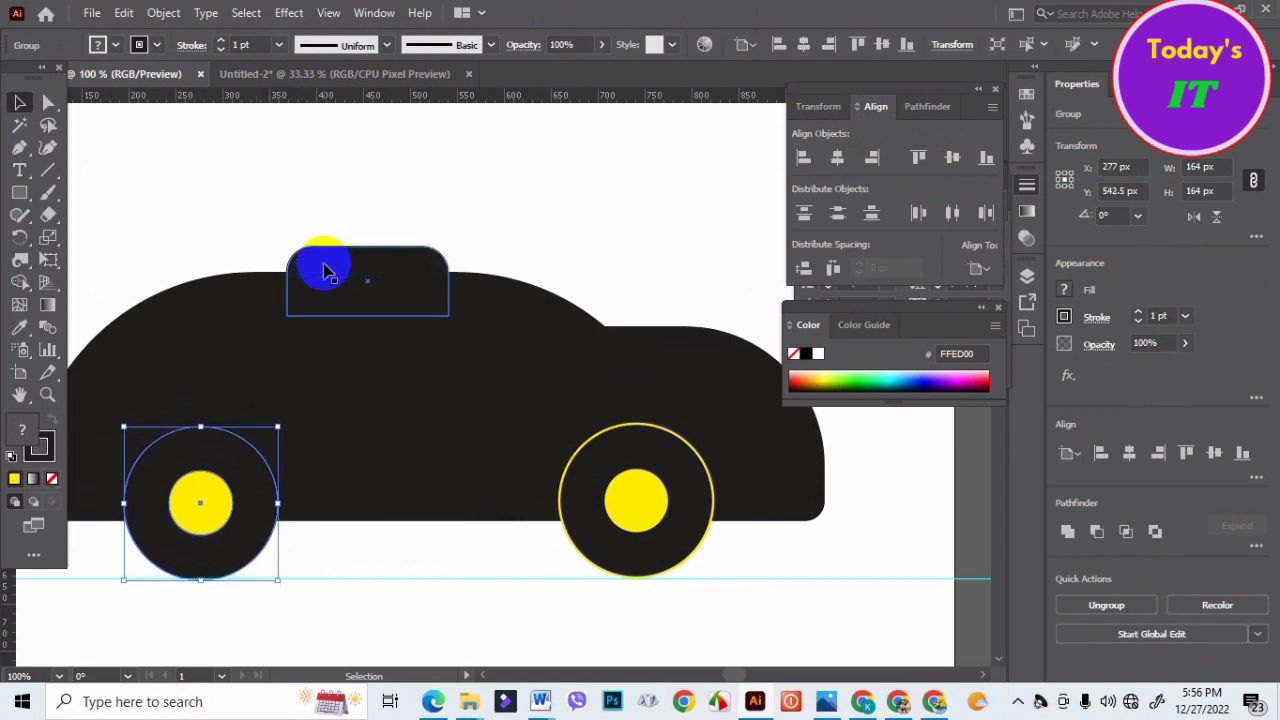
click(404, 601)
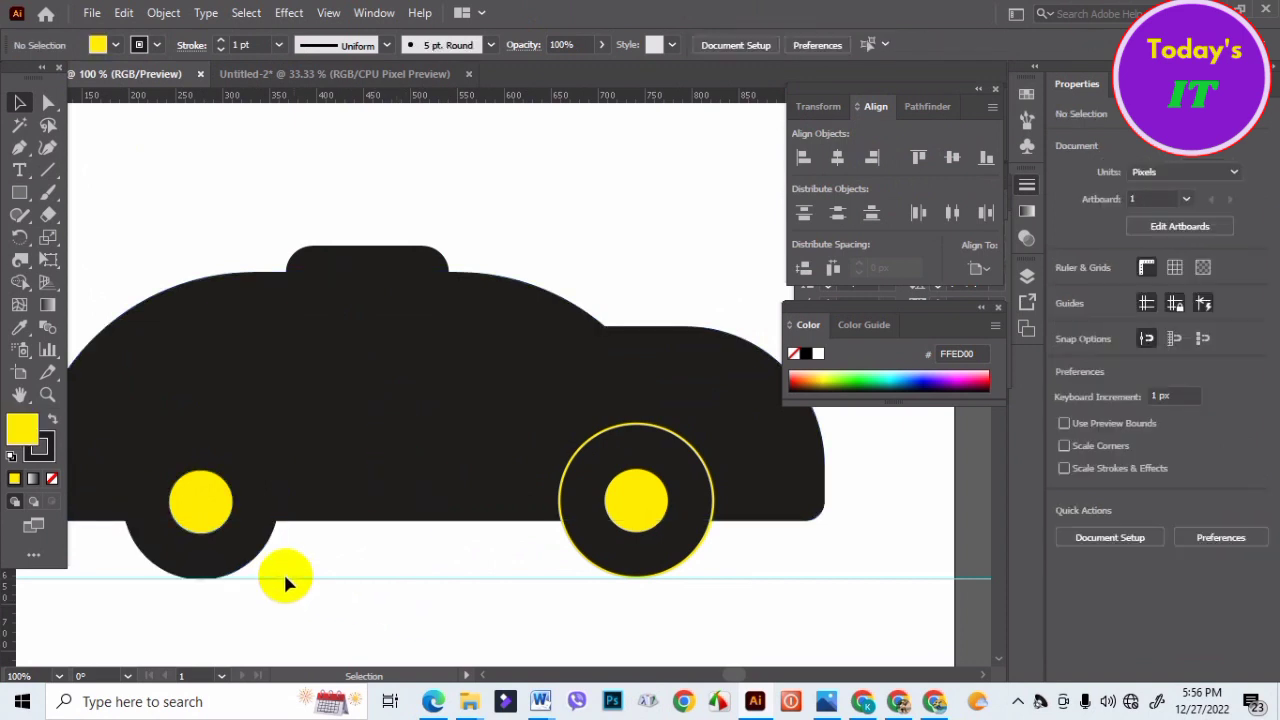
drag(214, 556, 222, 512)
key(Up)
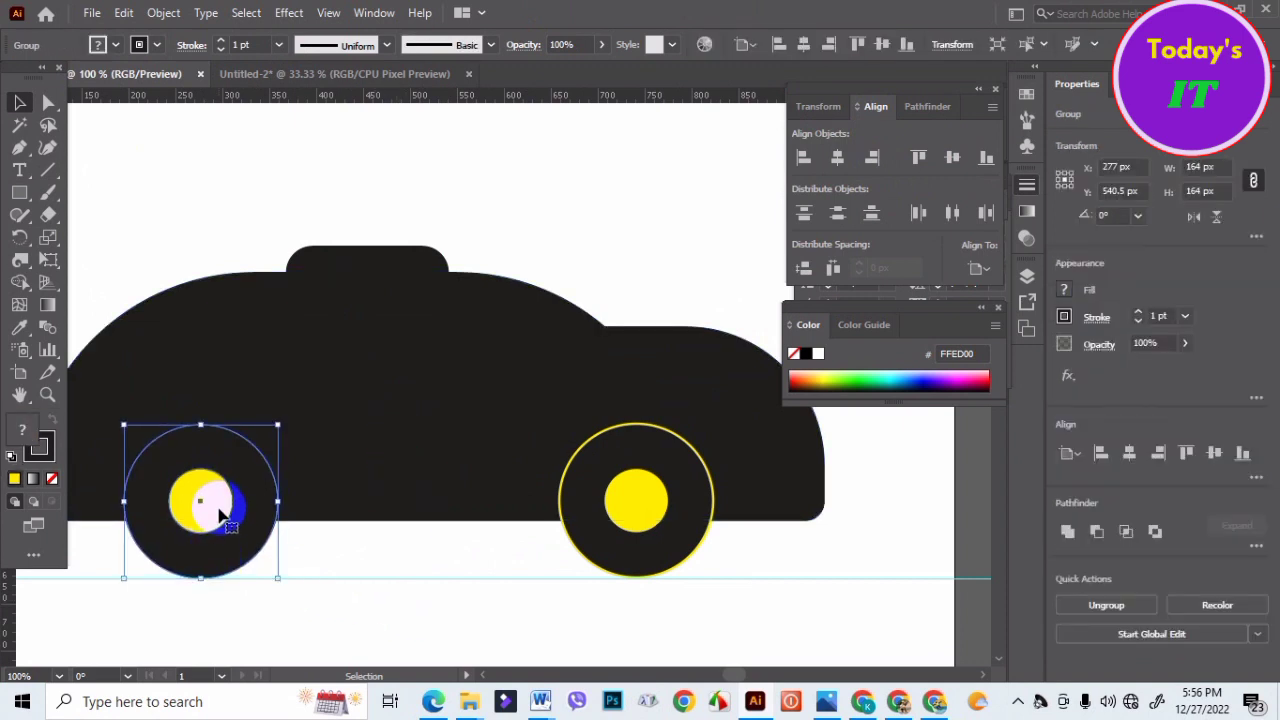
click(371, 561)
click(232, 527)
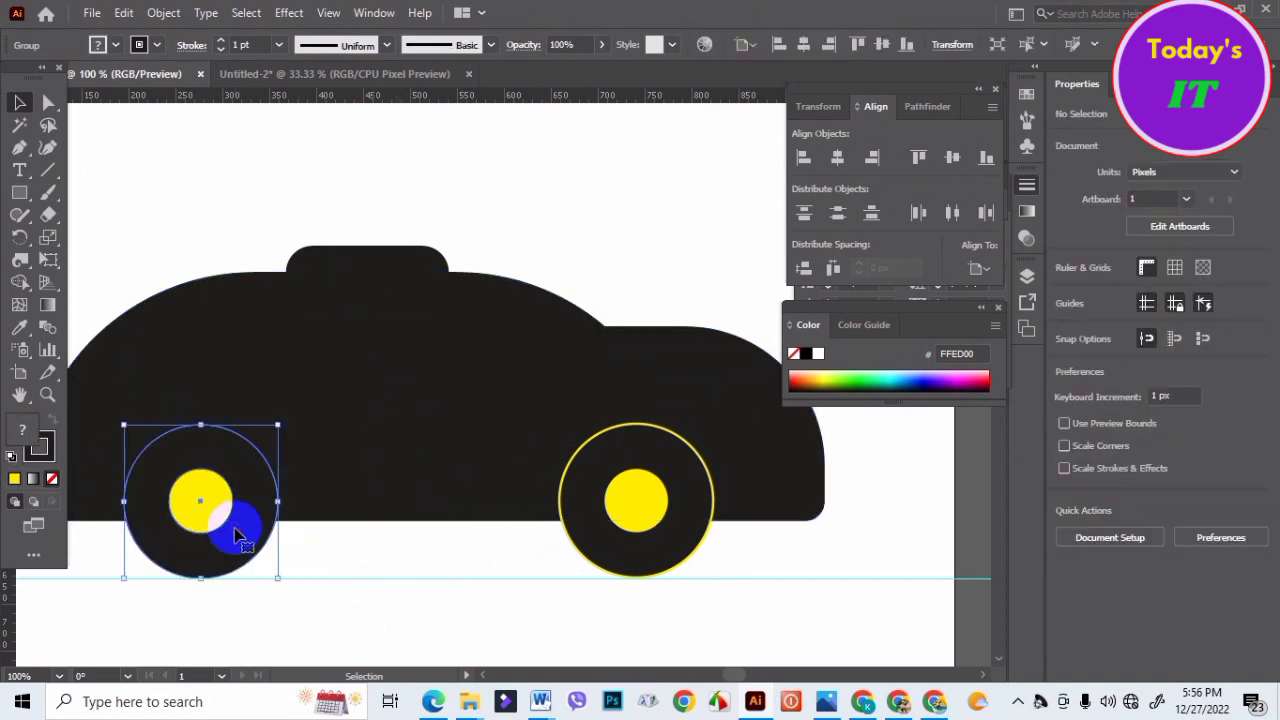
- Give the rear wheel group a yellow stroke of 2 pt
click(156, 47)
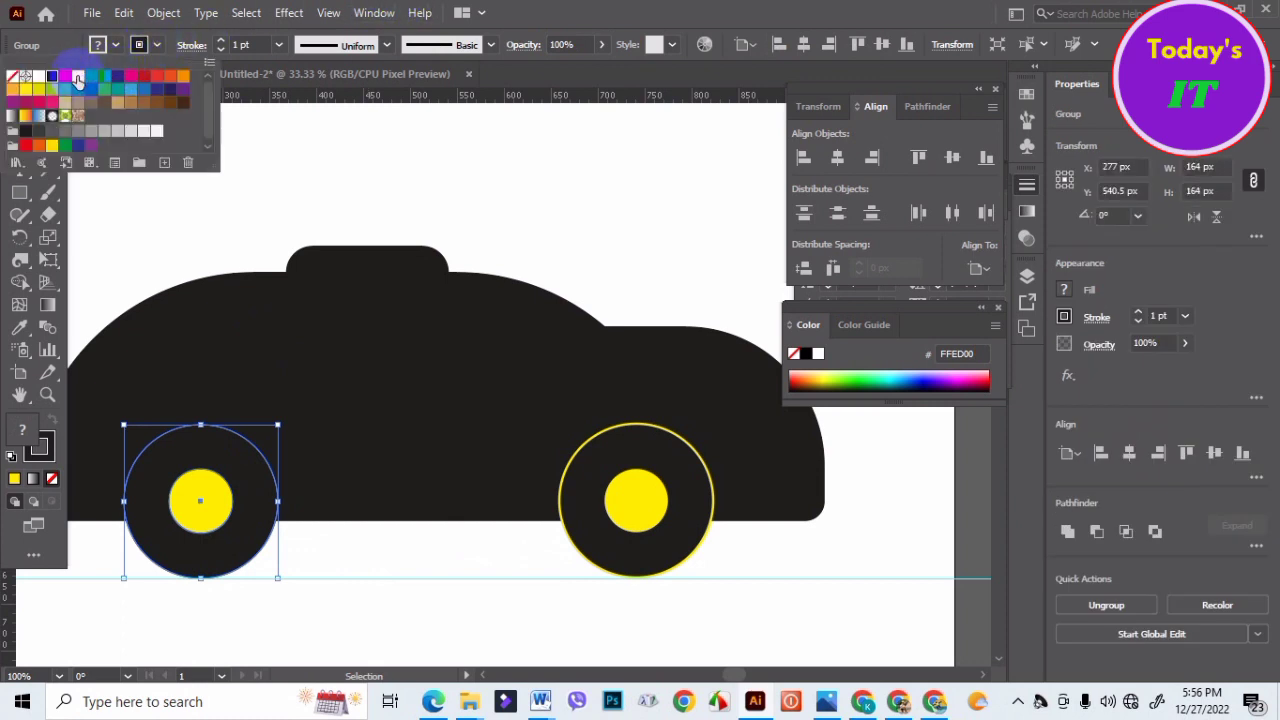
click(78, 78)
click(221, 44)
click(221, 44)
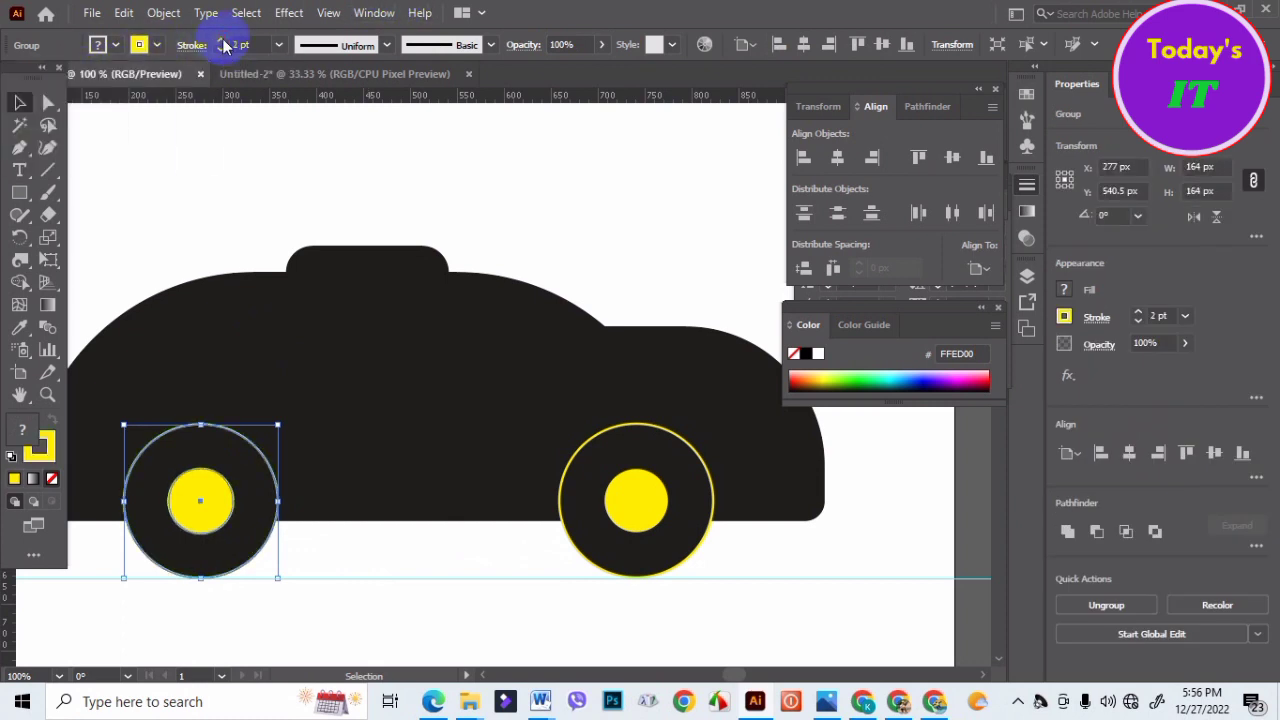
click(420, 545)
- Paint a curved yellow 1 pt accent line, about 183 by 140 px, inside the hood and front outline with the Paintbrush
scroll(317, 538, down, 1)
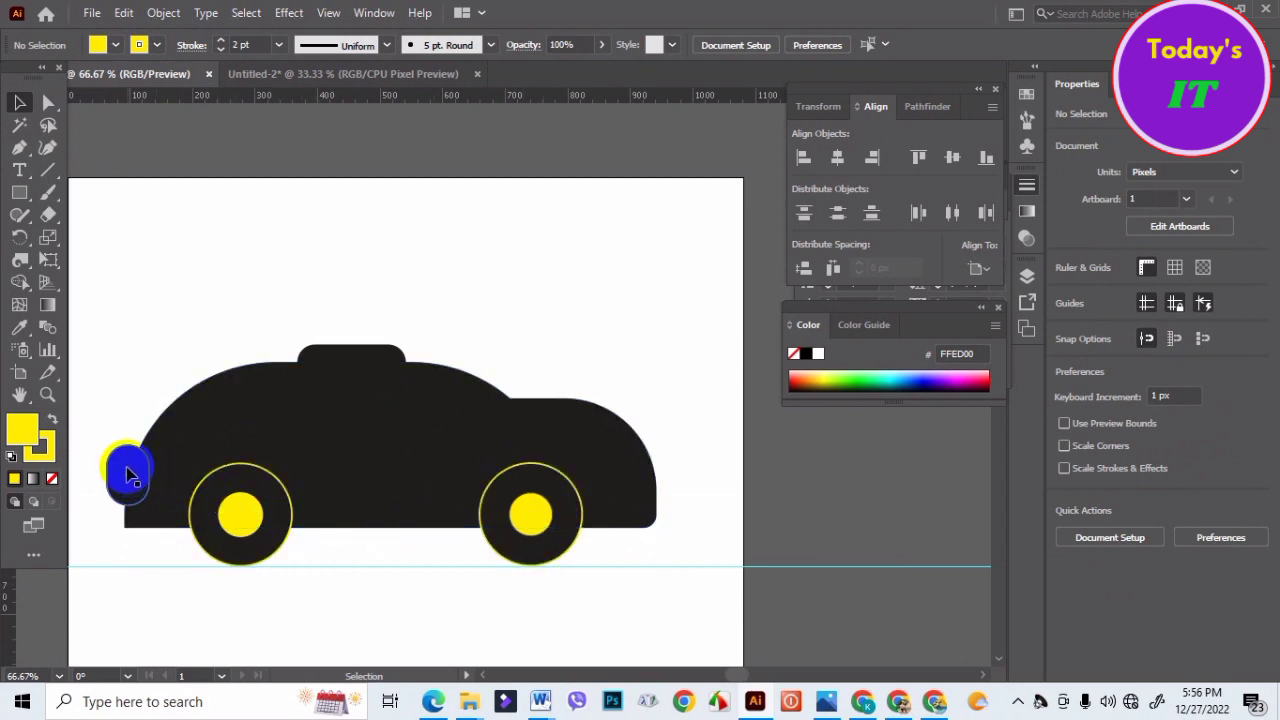
scroll(436, 570, down, 1)
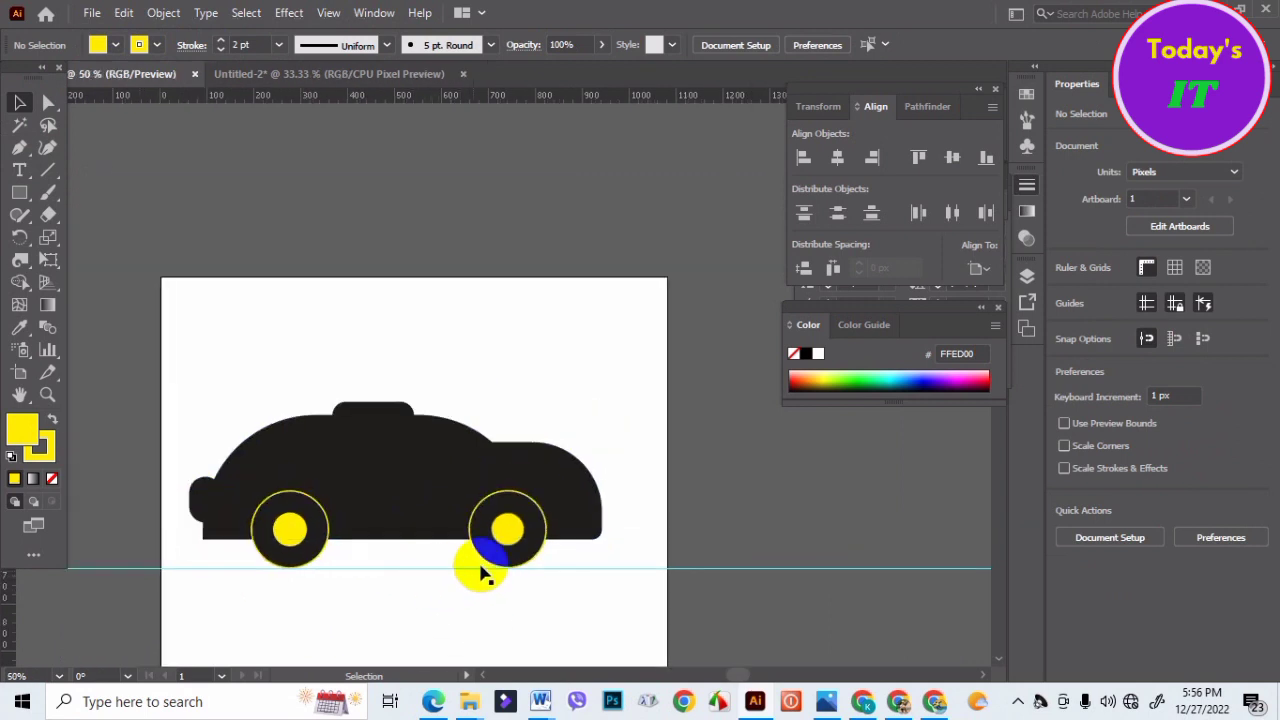
scroll(657, 588, down, 1)
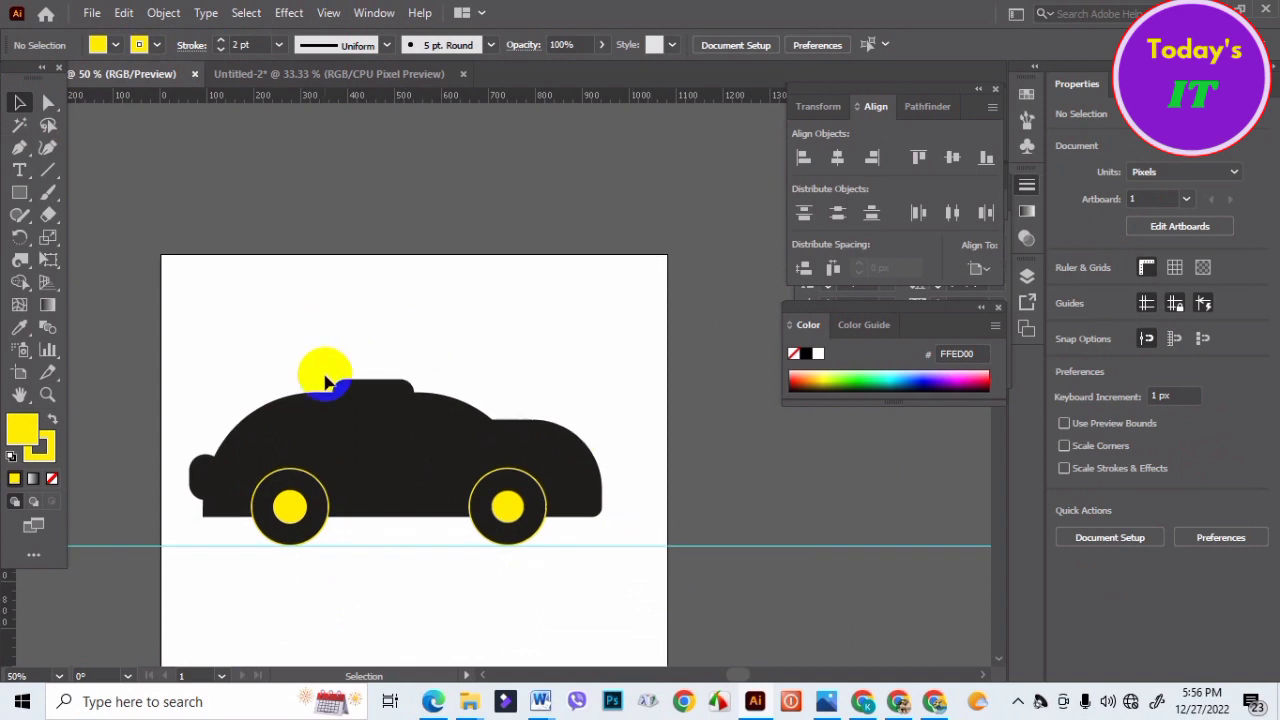
click(48, 192)
mouse_move(518, 455)
mouse_down()
mouse_move(500, 436)
mouse_move(566, 452)
mouse_move(590, 503)
mouse_up()
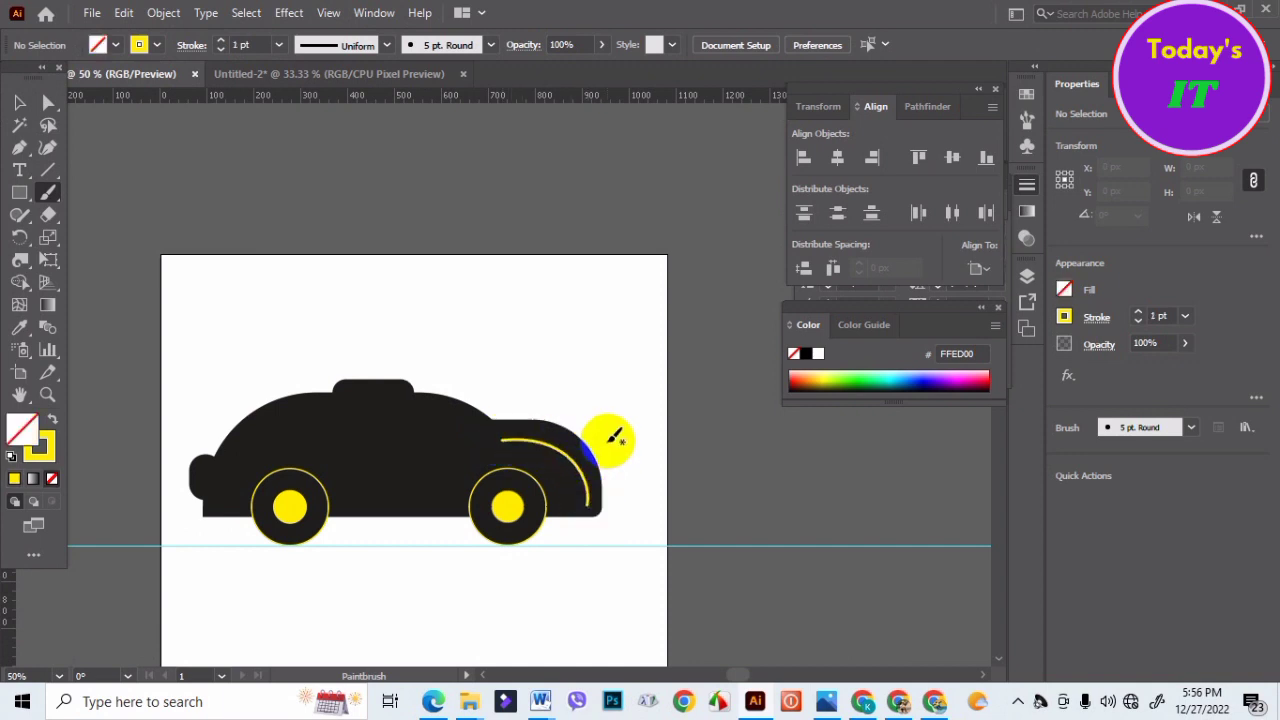
- Rotate the front accent line slightly clockwise, to about 357.5°, so it follows the curve of the front
key(v)
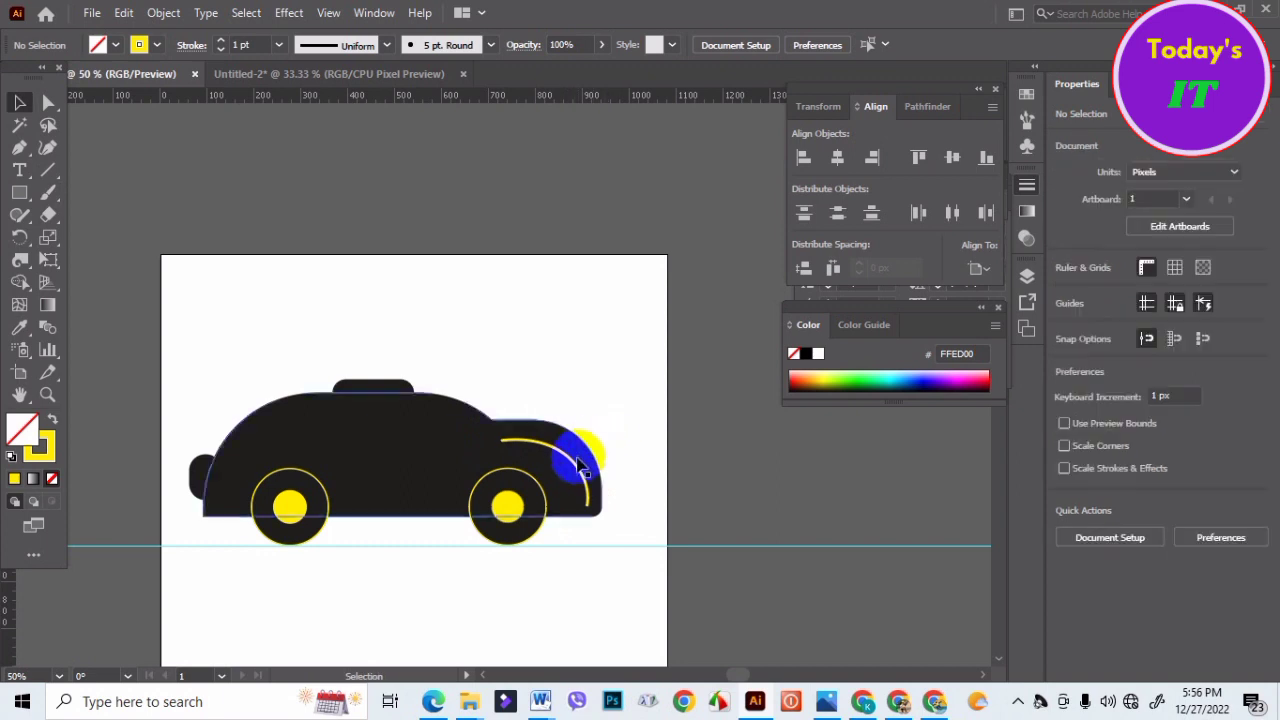
click(578, 462)
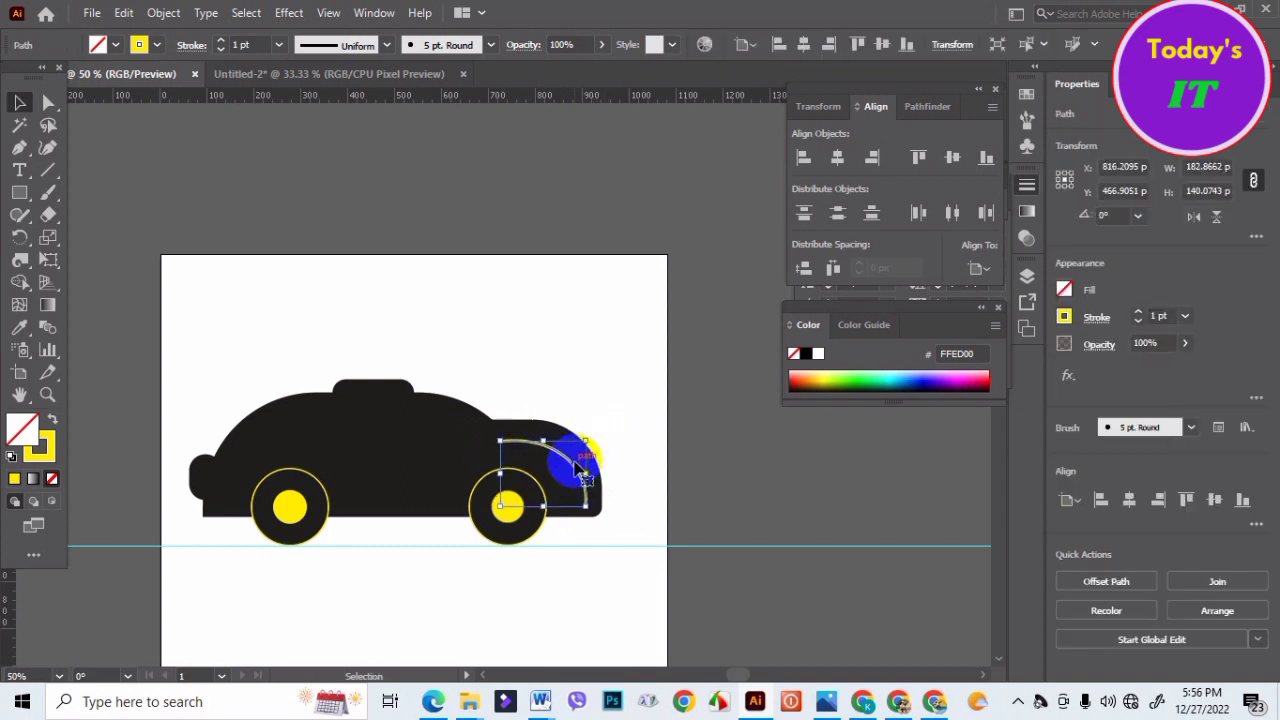
mouse_move(583, 478)
mouse_down()
mouse_move(571, 457)
mouse_move(605, 432)
mouse_up()
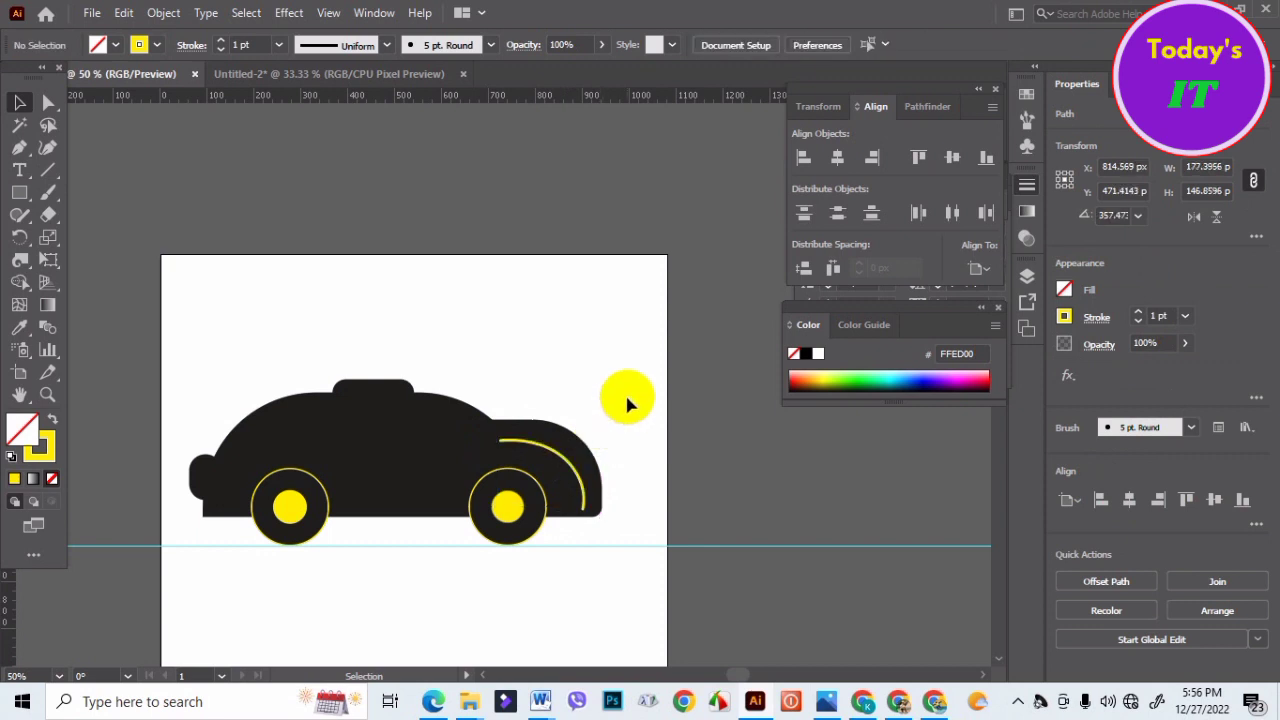
click(634, 449)
- Duplicate the front accent line above the rear wheel and reflect the copy across the vertical axis
scroll(634, 449, down, 1)
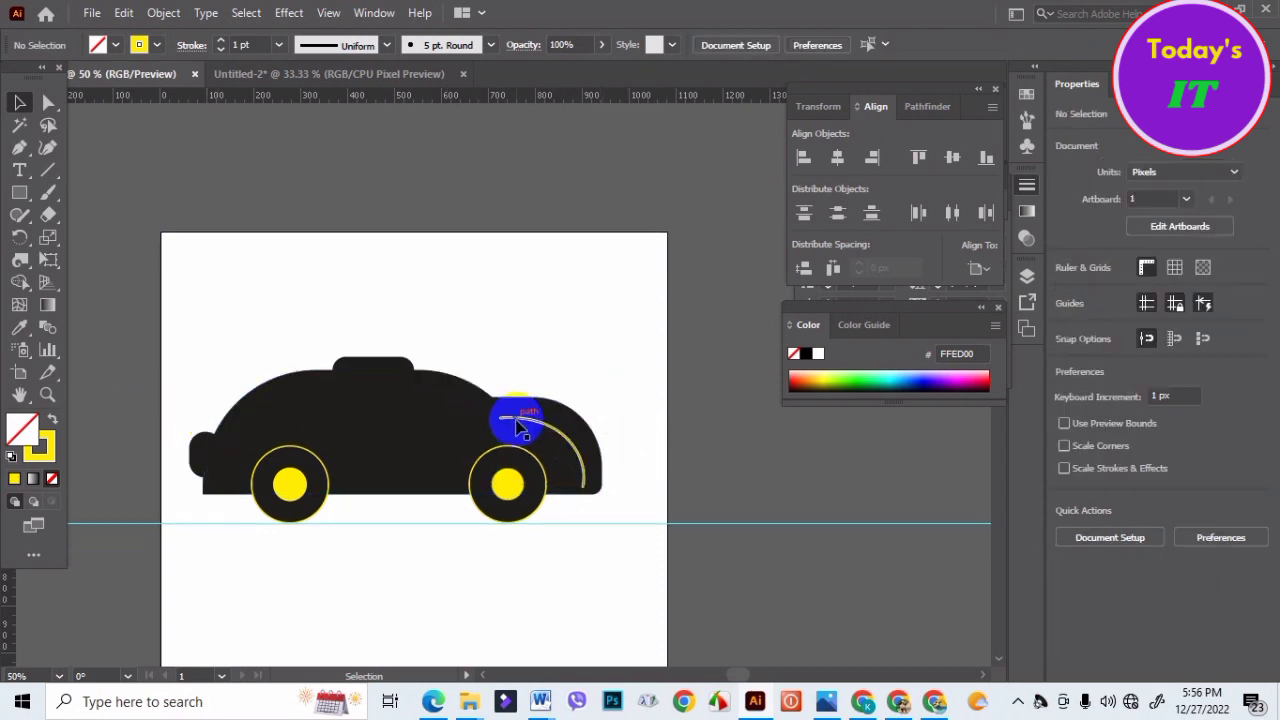
drag(543, 429, 302, 421)
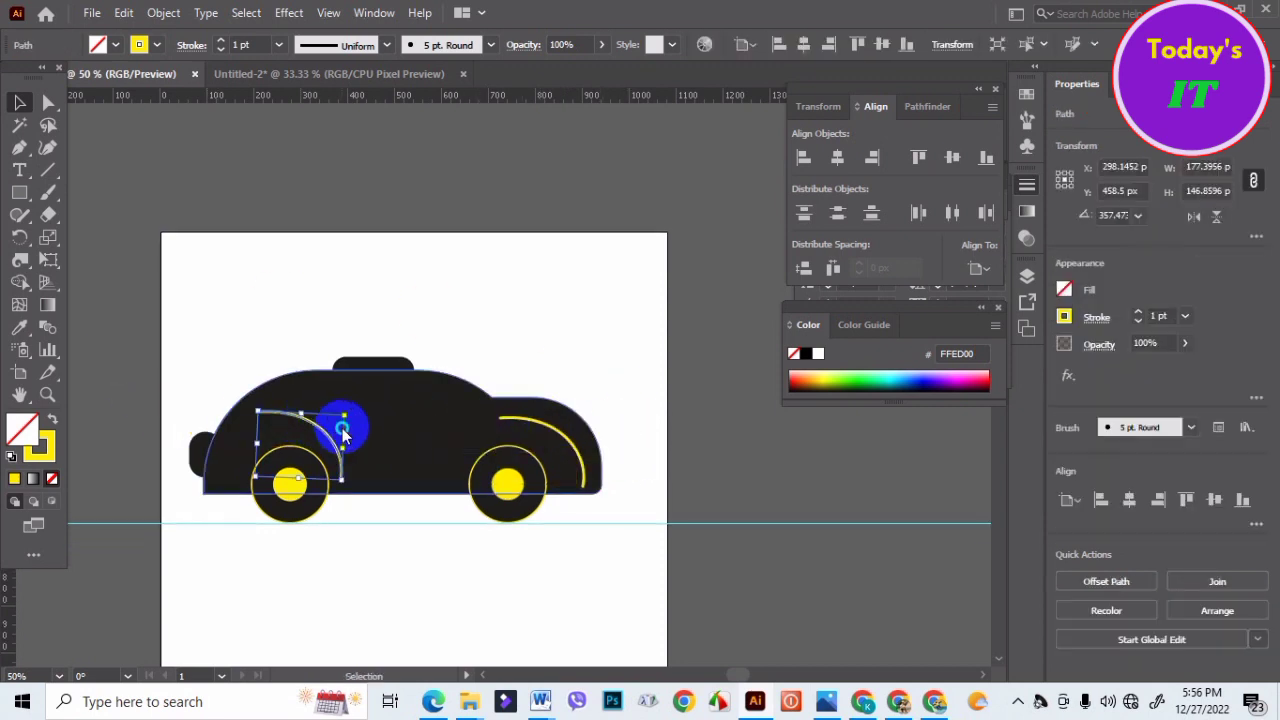
right_click(342, 423)
mouse_move(509, 563)
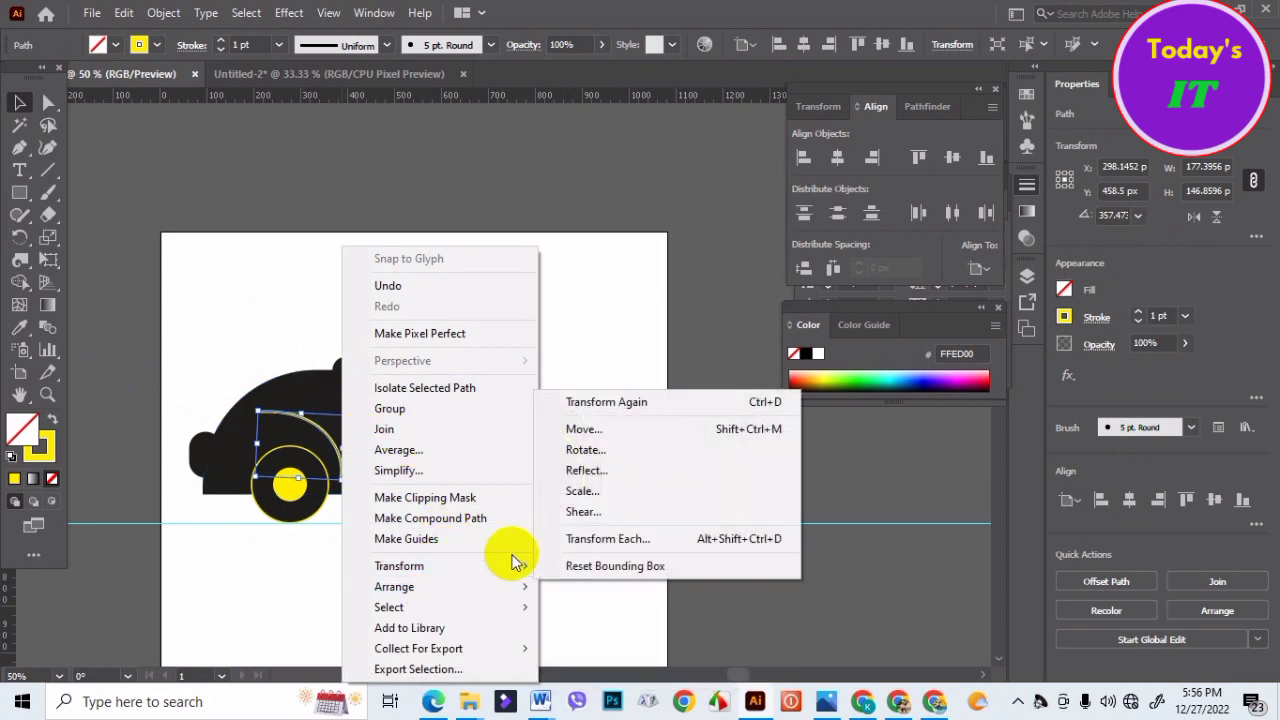
click(560, 474)
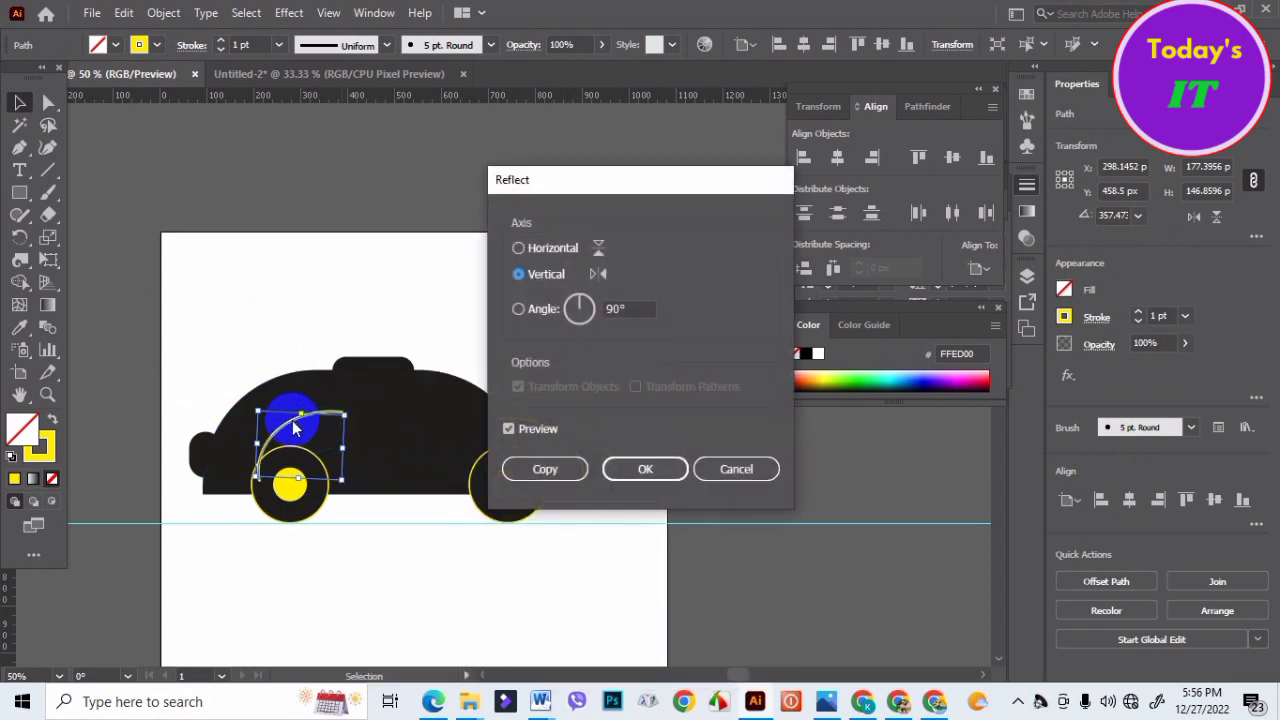
click(645, 469)
- Move the mirrored line to the rear body curve, enlarge it to about 213 by 216 px and rotate it to follow the outline
drag(303, 427, 285, 400)
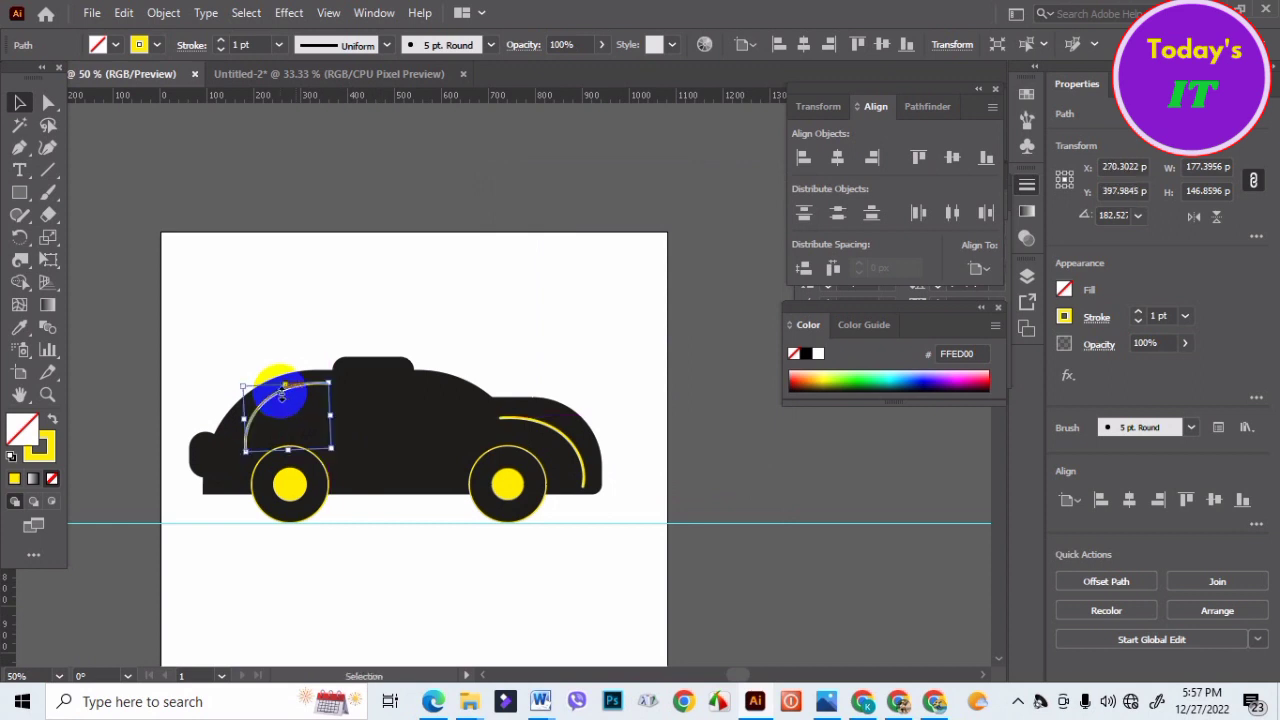
click(334, 300)
click(278, 410)
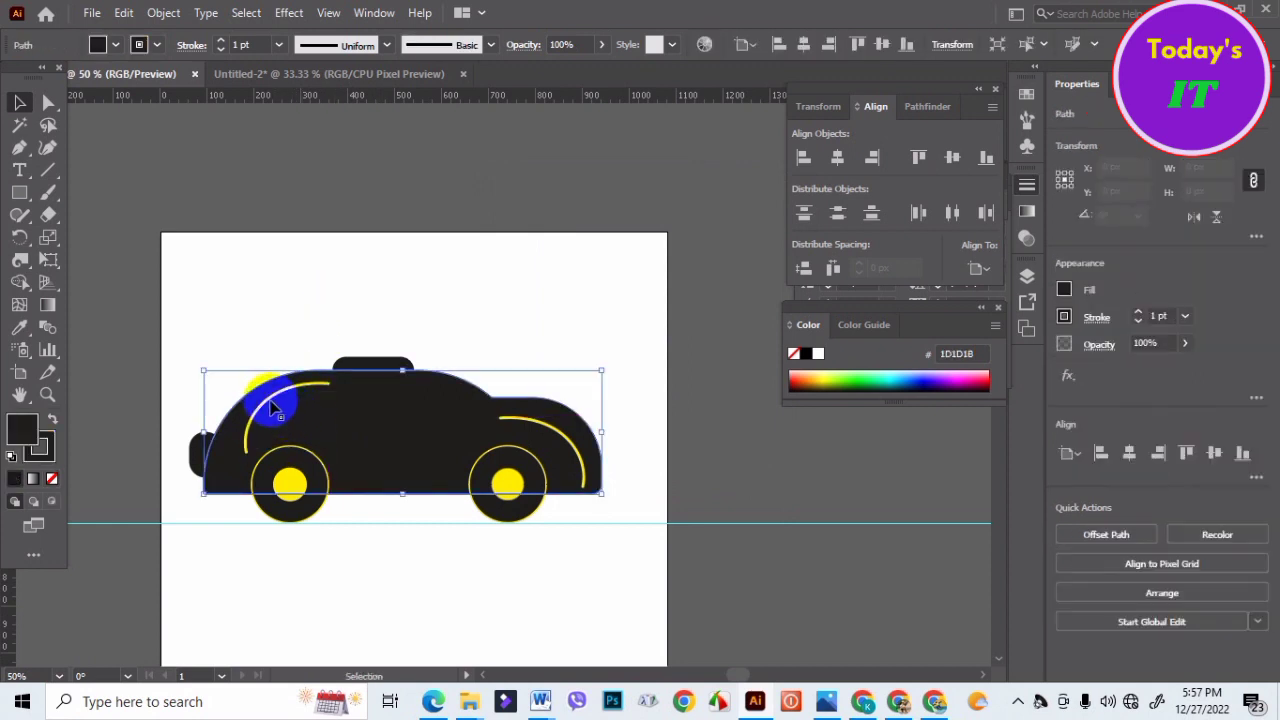
drag(243, 455, 230, 485)
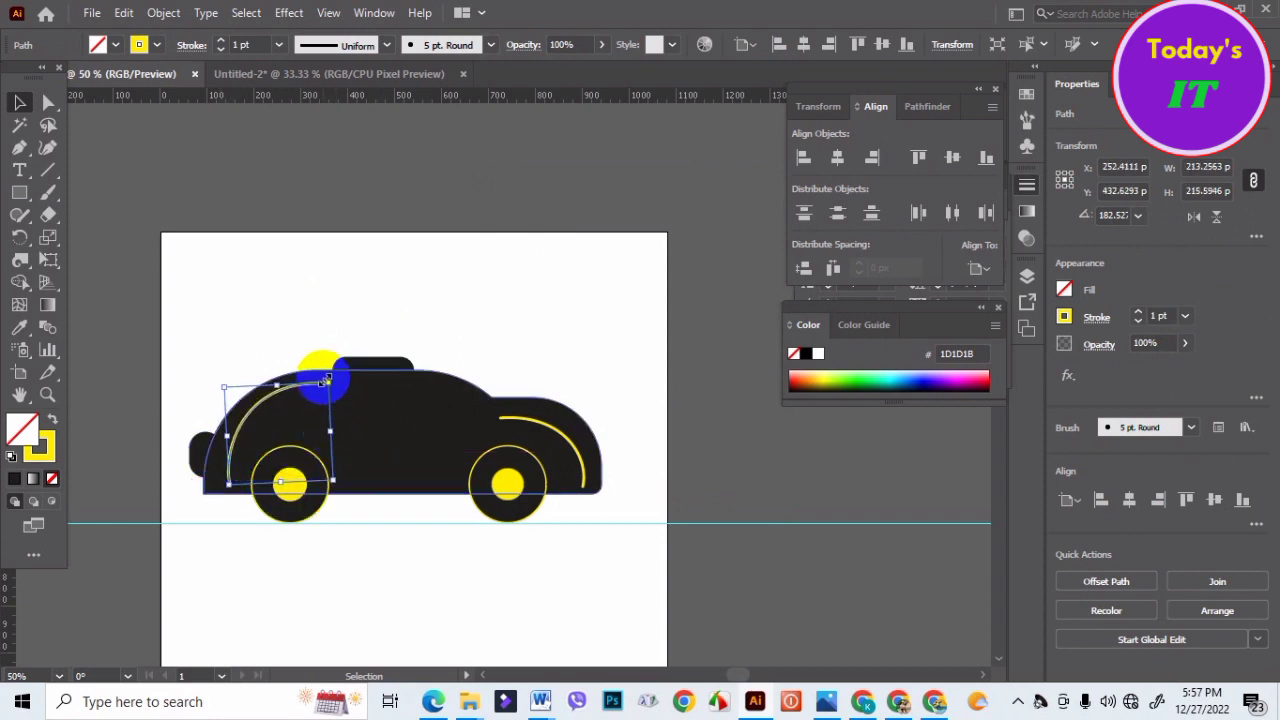
drag(339, 377, 271, 371)
click(435, 313)
- Draw a small upright ellipse, about 26 by 54 px, at the front end of the car as a headlight
scroll(251, 400, down, 1)
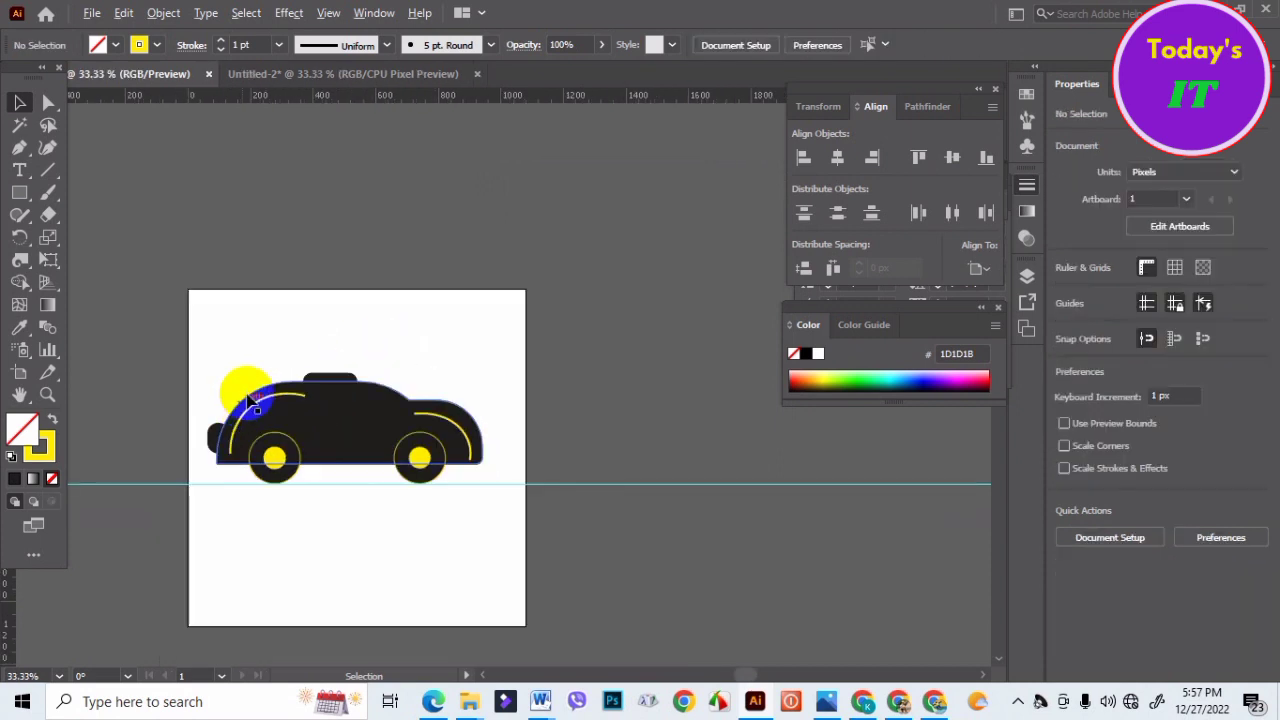
scroll(613, 555, down, 1)
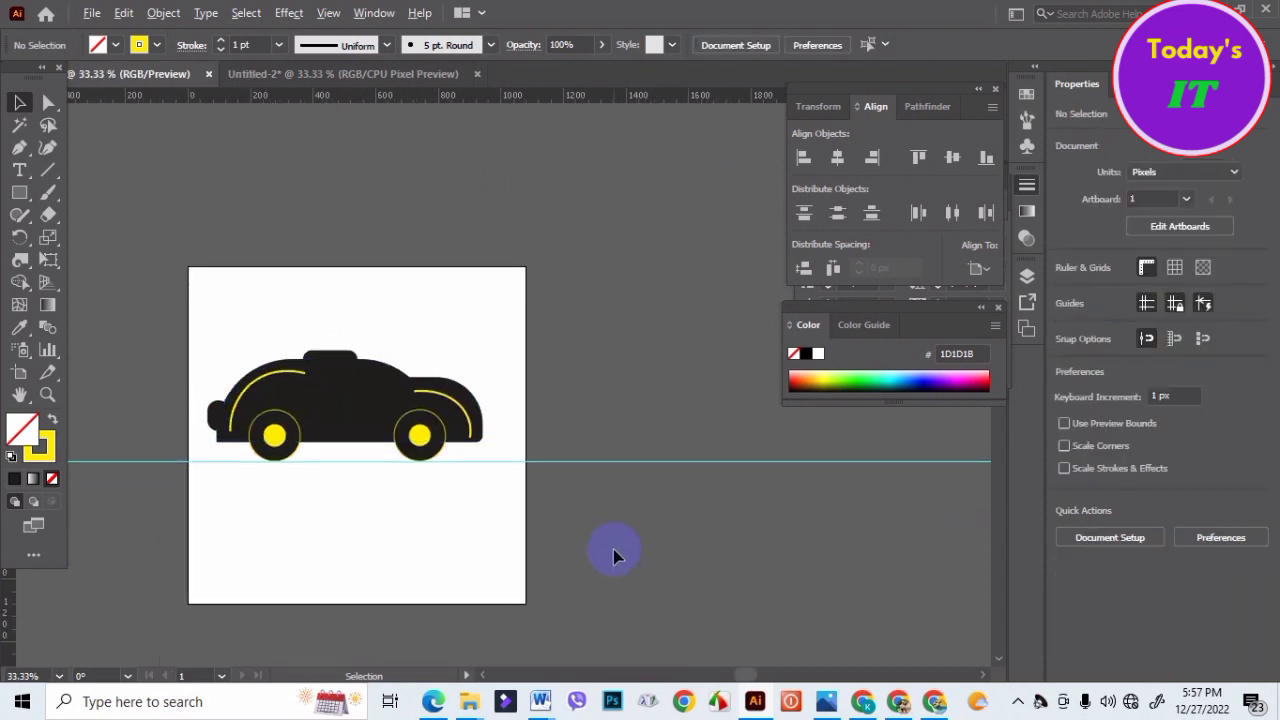
scroll(613, 549, down, 1)
scroll(716, 463, up, 1)
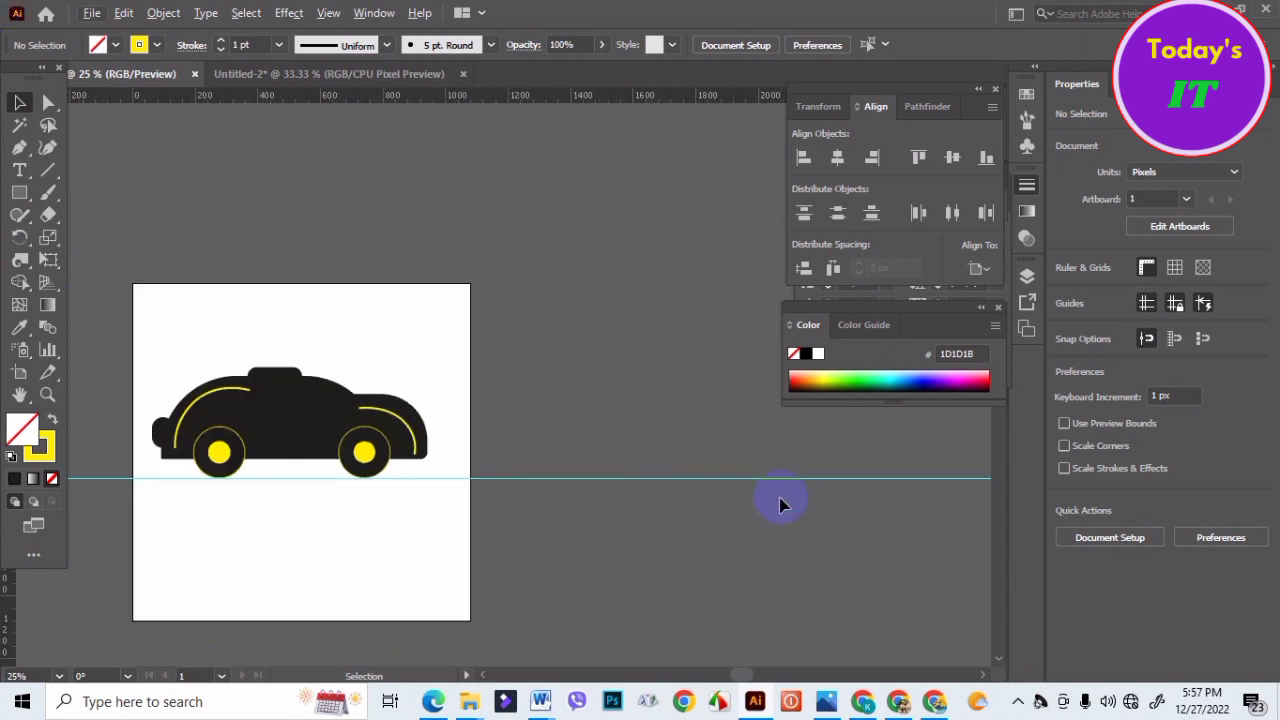
scroll(457, 437, up, 2)
click(19, 192)
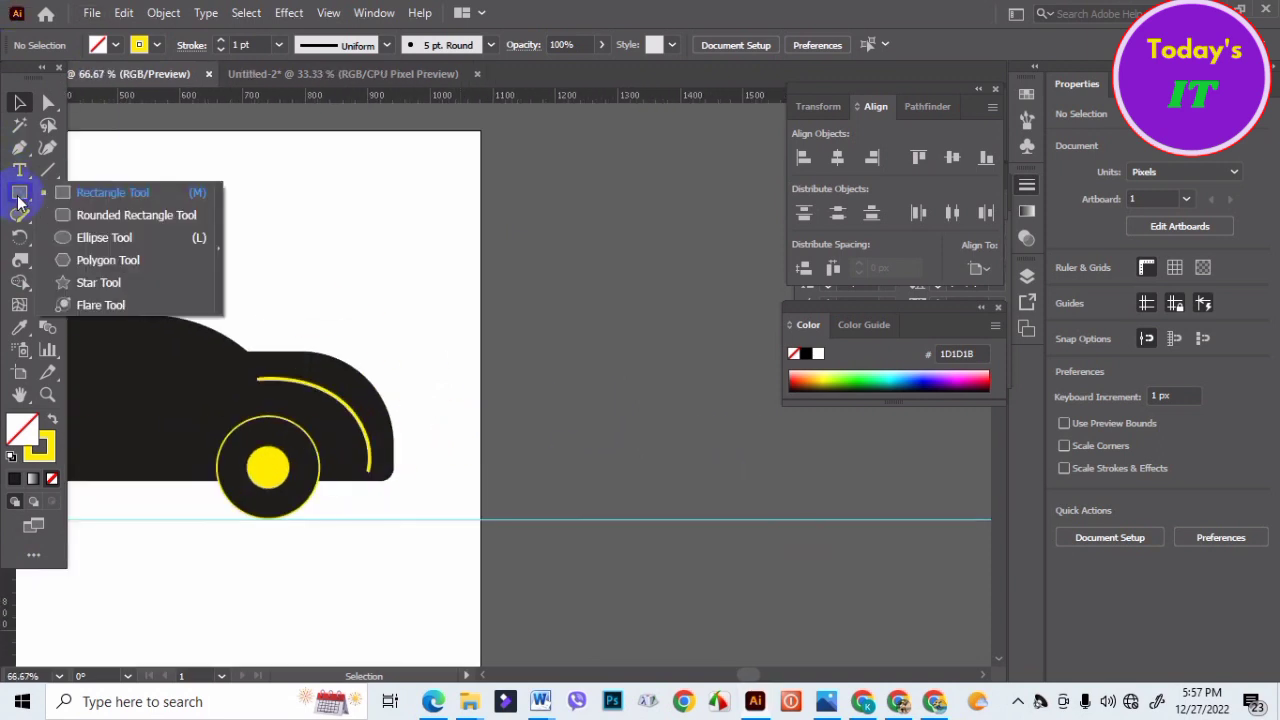
click(61, 241)
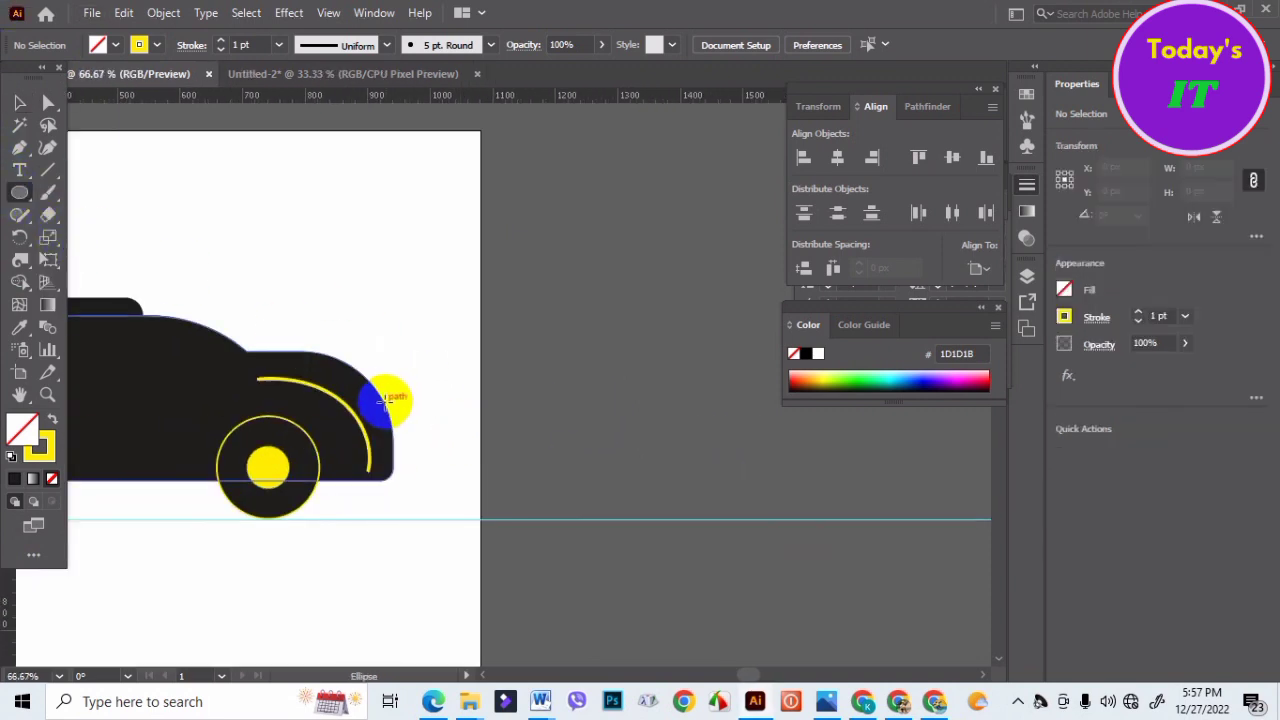
drag(381, 403, 402, 436)
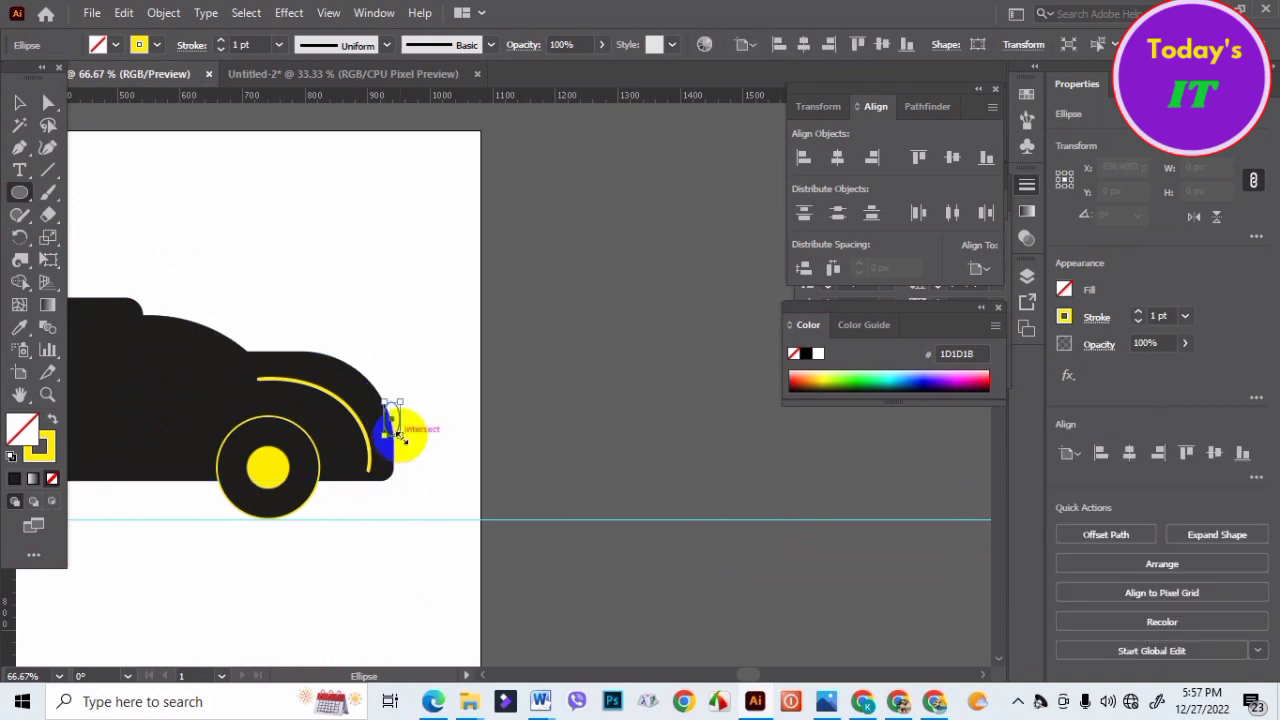
click(20, 102)
click(603, 385)
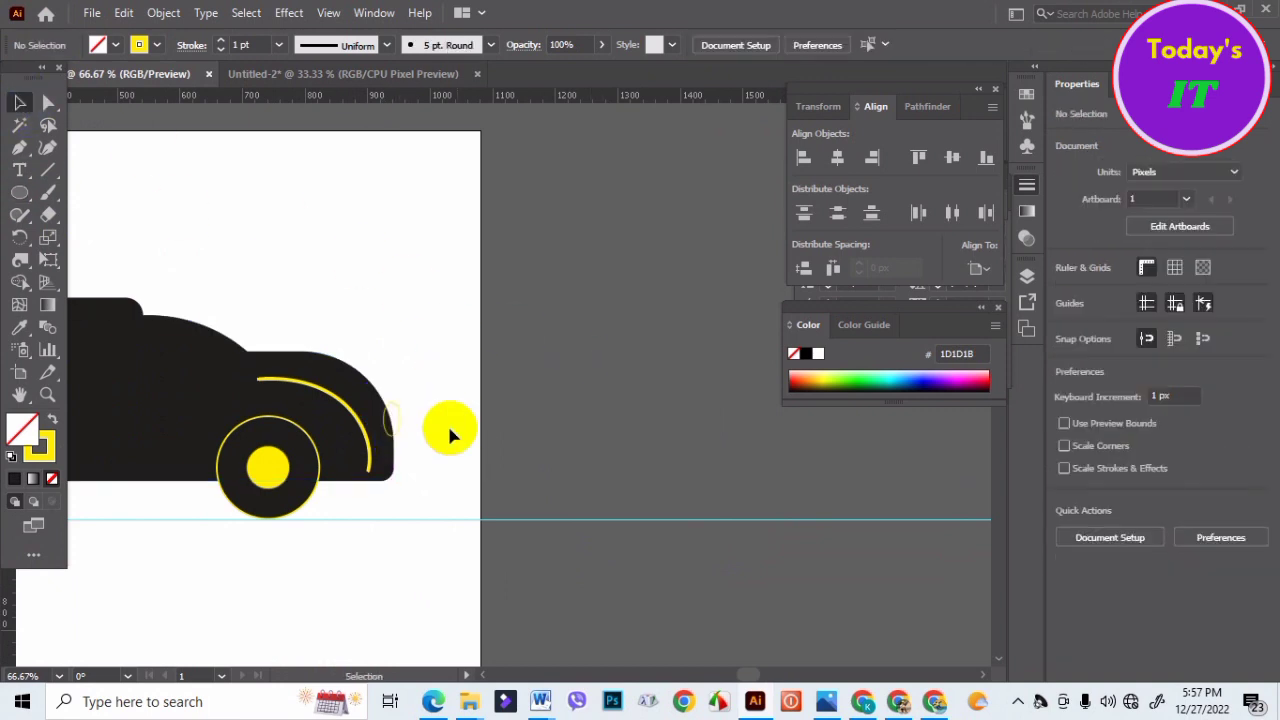
- Give the headlight ellipse a black fill and a black stroke
click(398, 425)
click(115, 46)
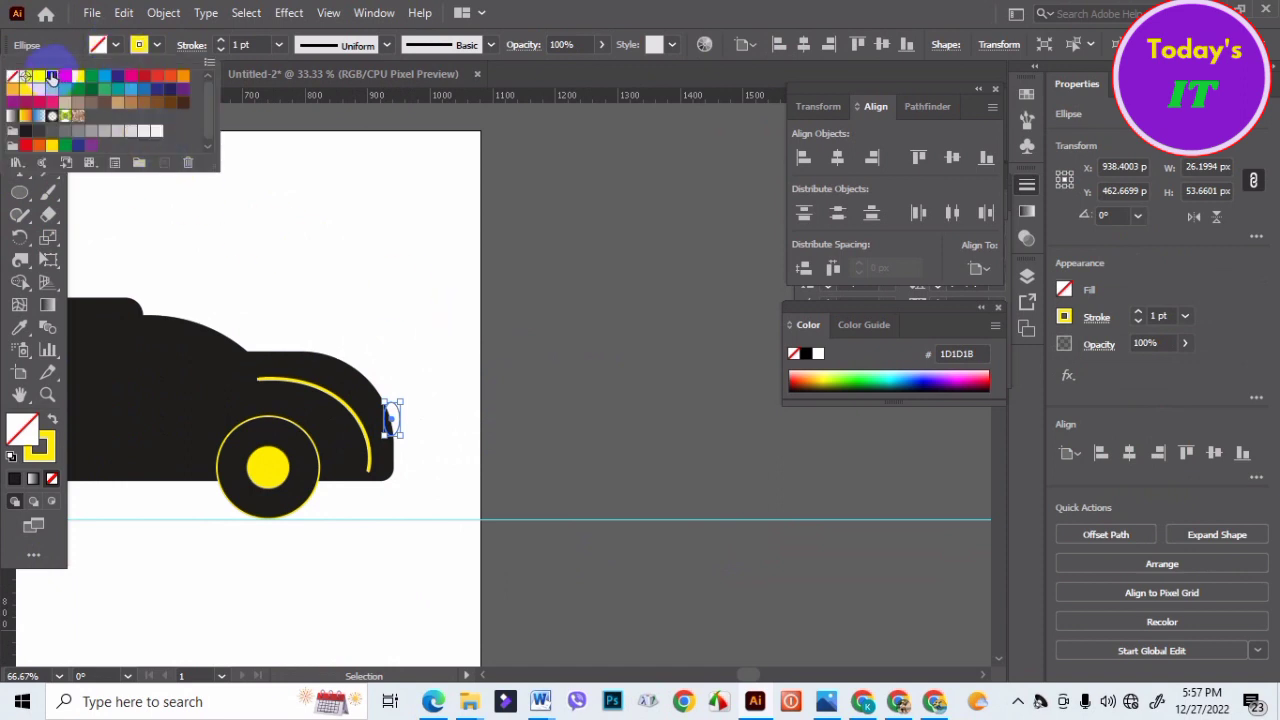
click(52, 79)
click(545, 428)
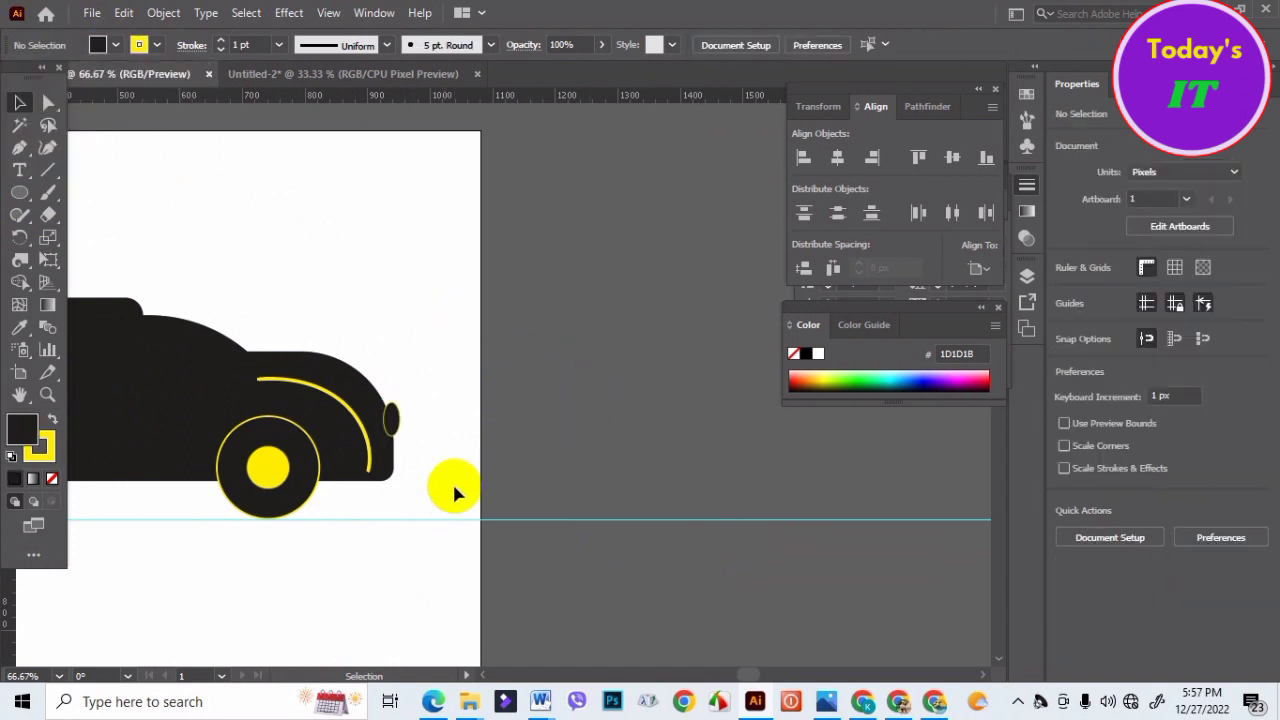
click(390, 418)
click(157, 45)
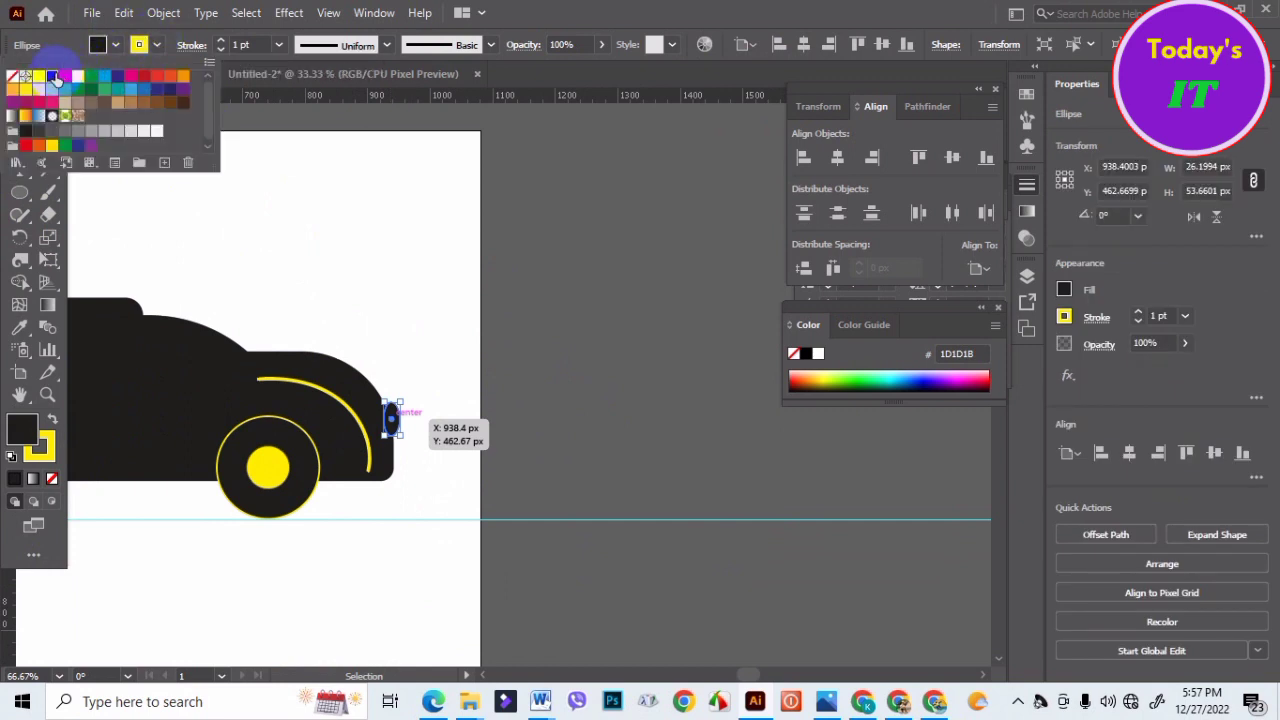
click(622, 384)
click(622, 384)
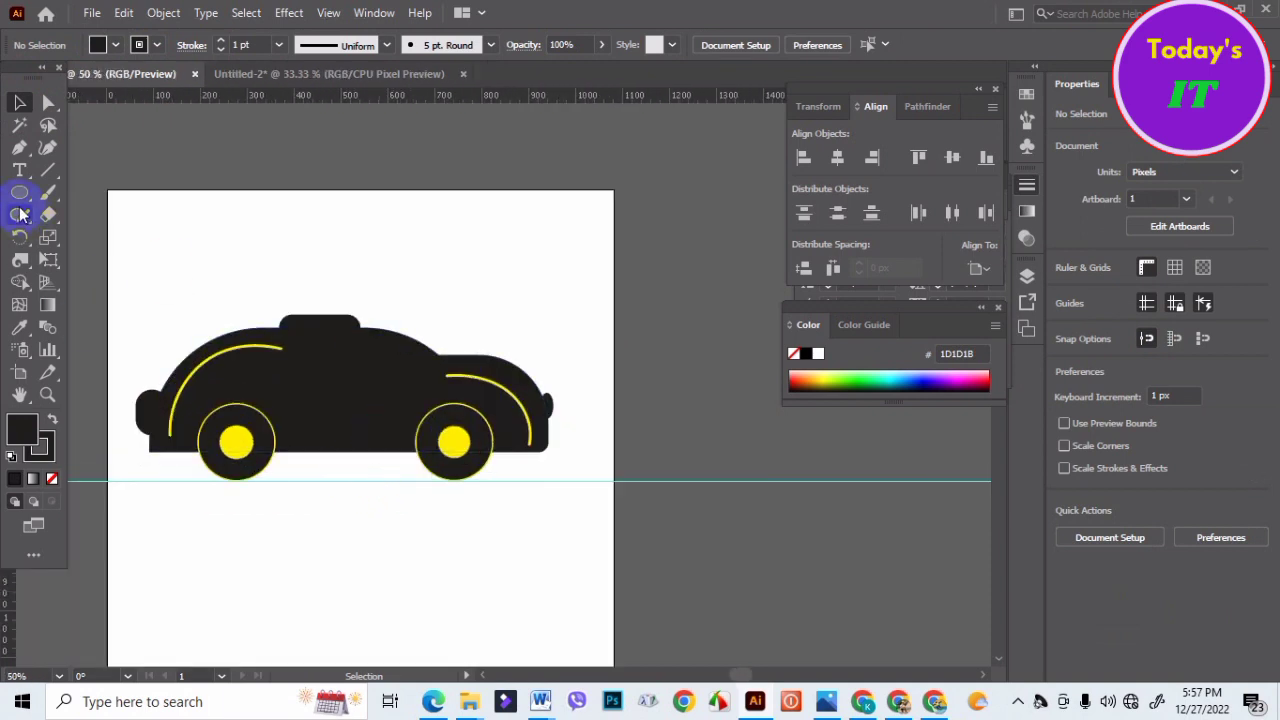
- Draw a black rectangle of 138 by 34.5 px on the body's lower edge, midway between the wheels
drag(16, 200, 60, 194)
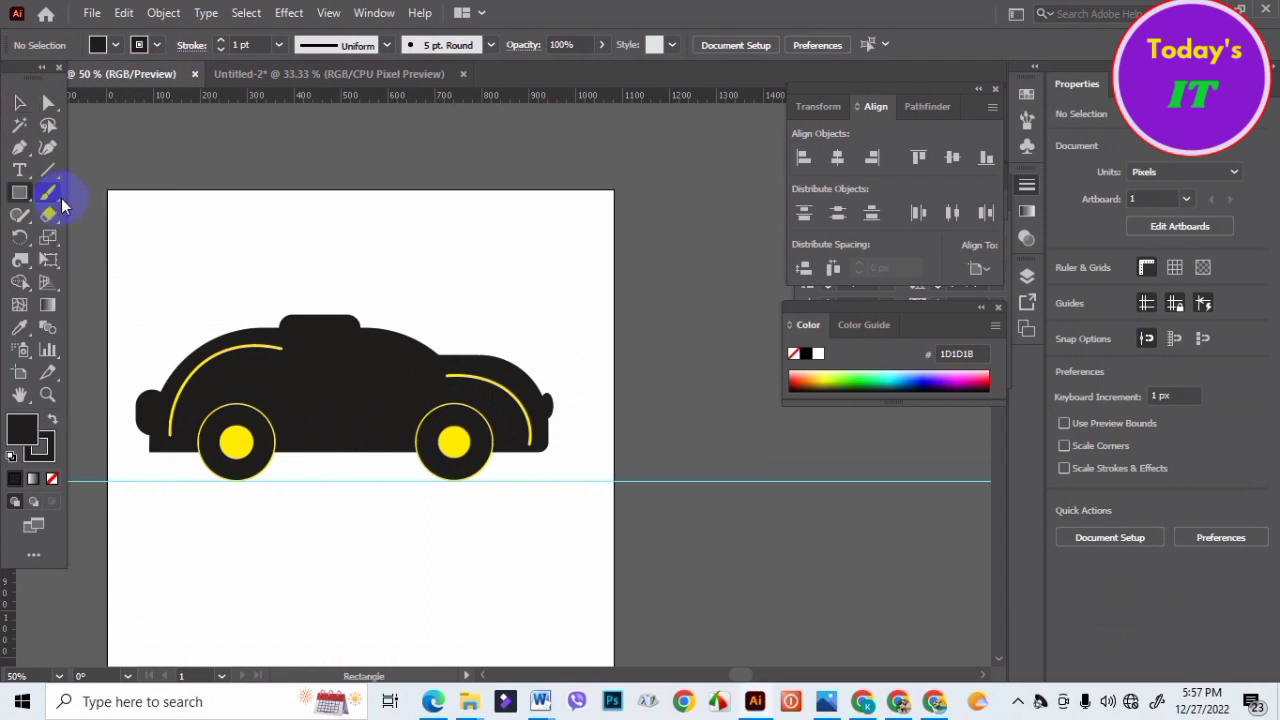
drag(302, 444, 369, 457)
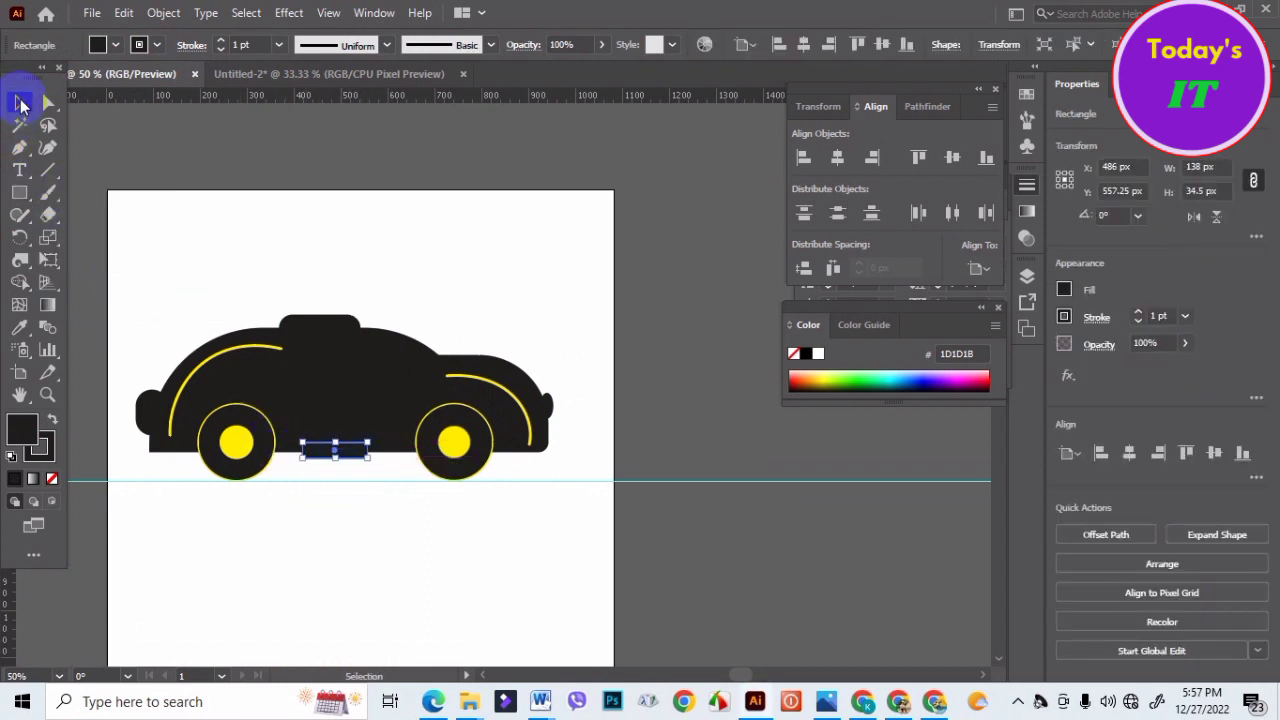
click(22, 104)
click(714, 506)
scroll(414, 491, down, 1)
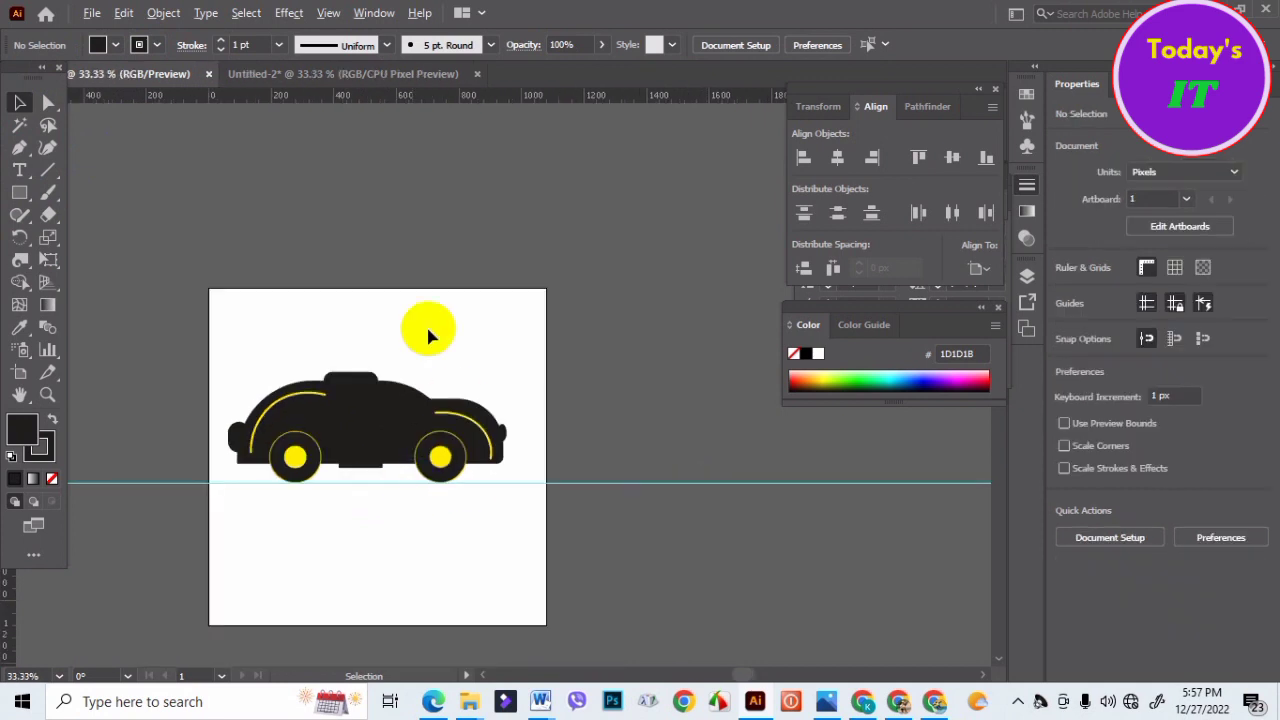
scroll(487, 526, up, 1)
scroll(487, 526, down, 1)
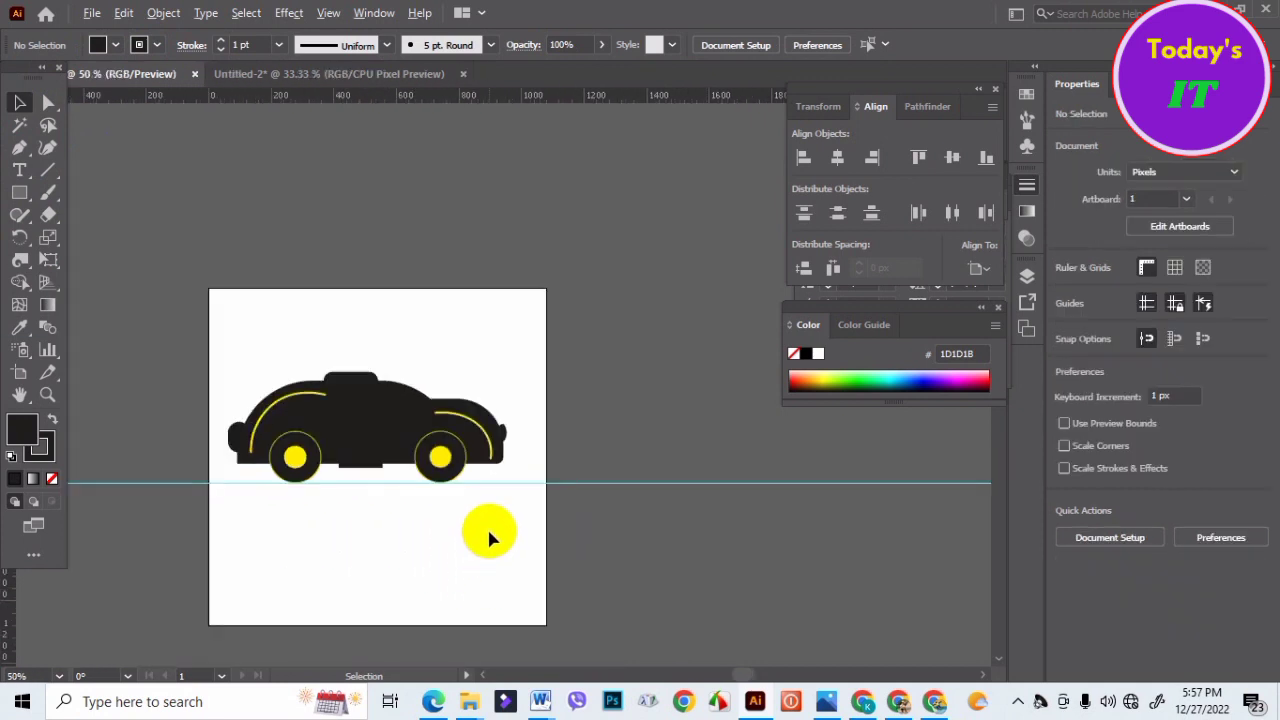
drag(230, 357, 515, 490)
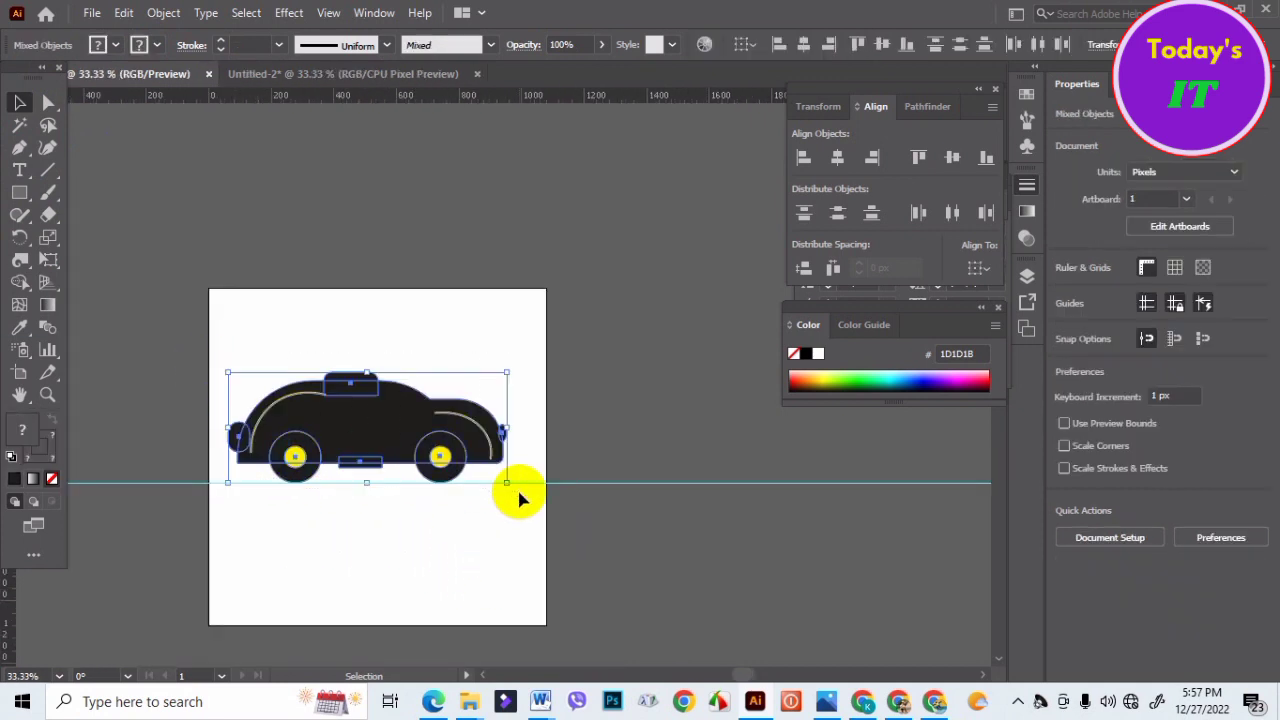
right_click(404, 430)
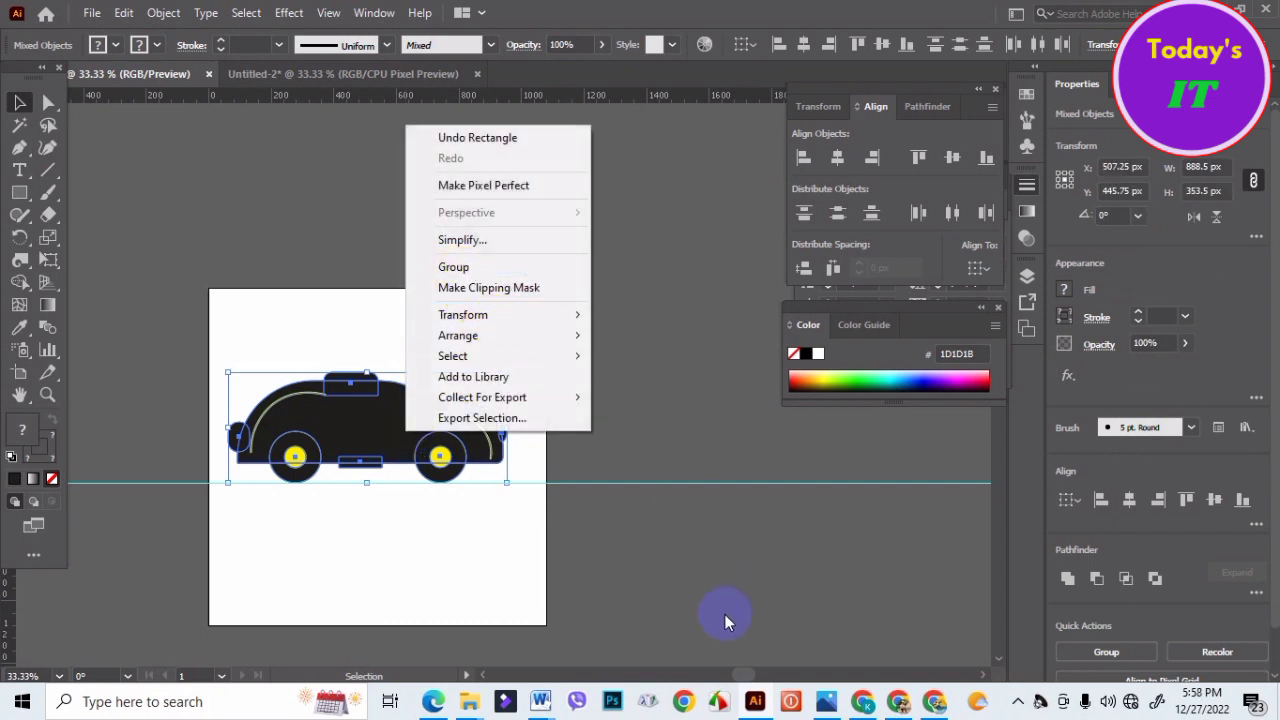
click(534, 505)
scroll(230, 447, up, 3)
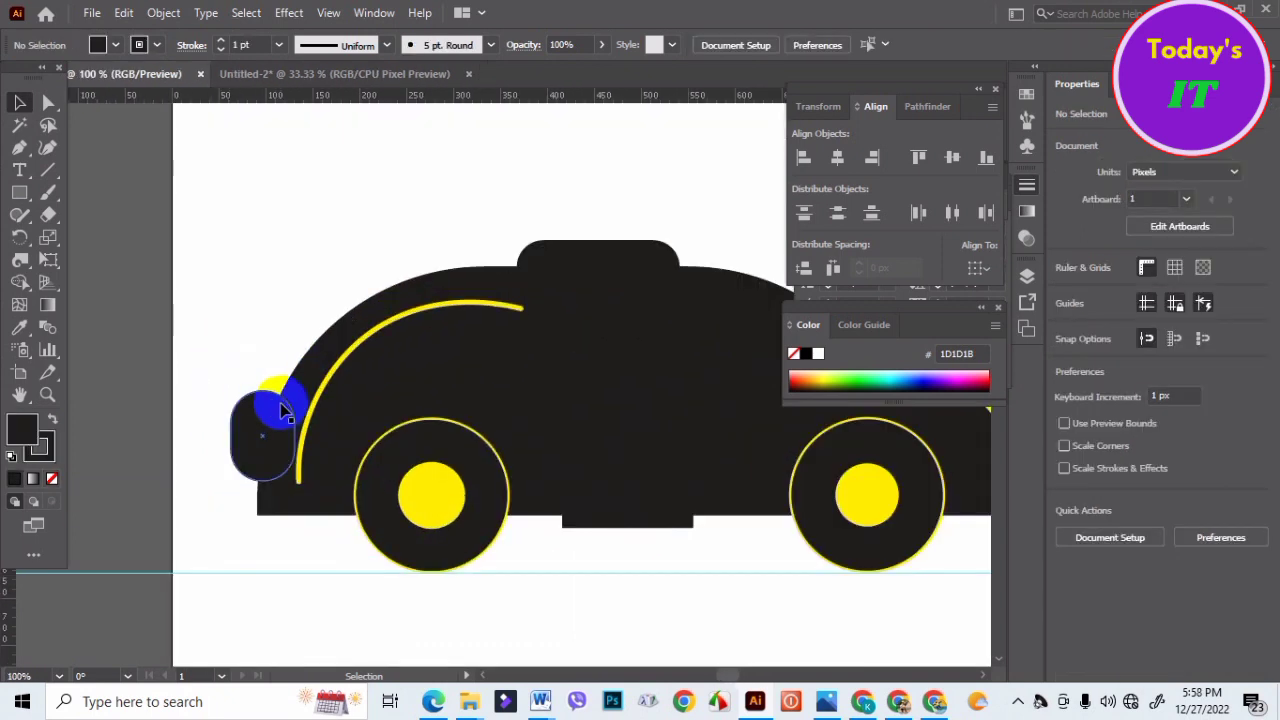
click(283, 408)
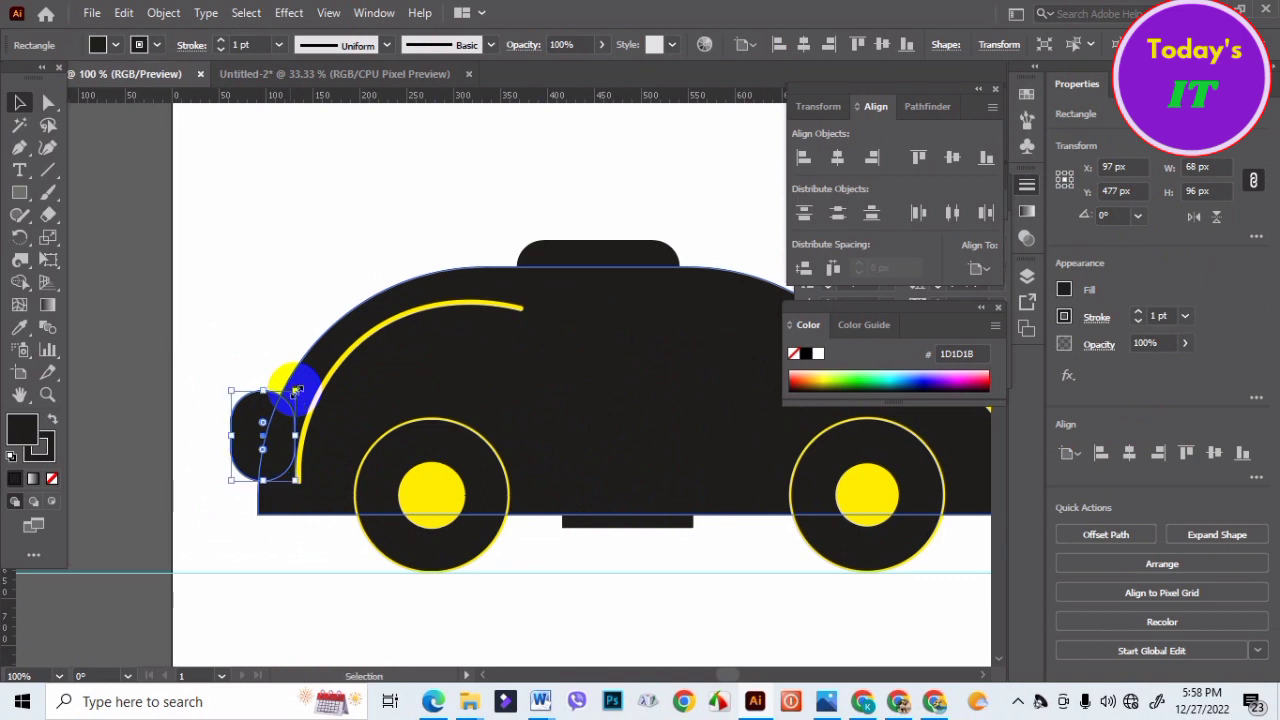
drag(296, 390, 296, 403)
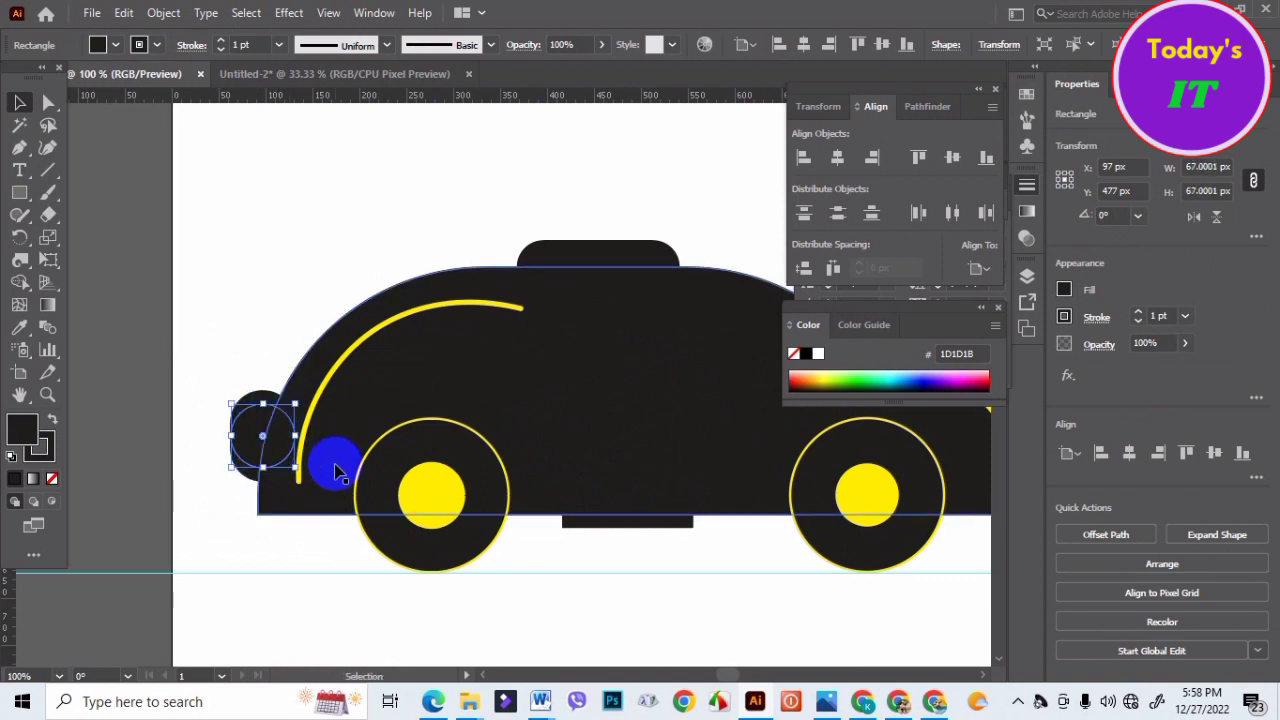
click(276, 307)
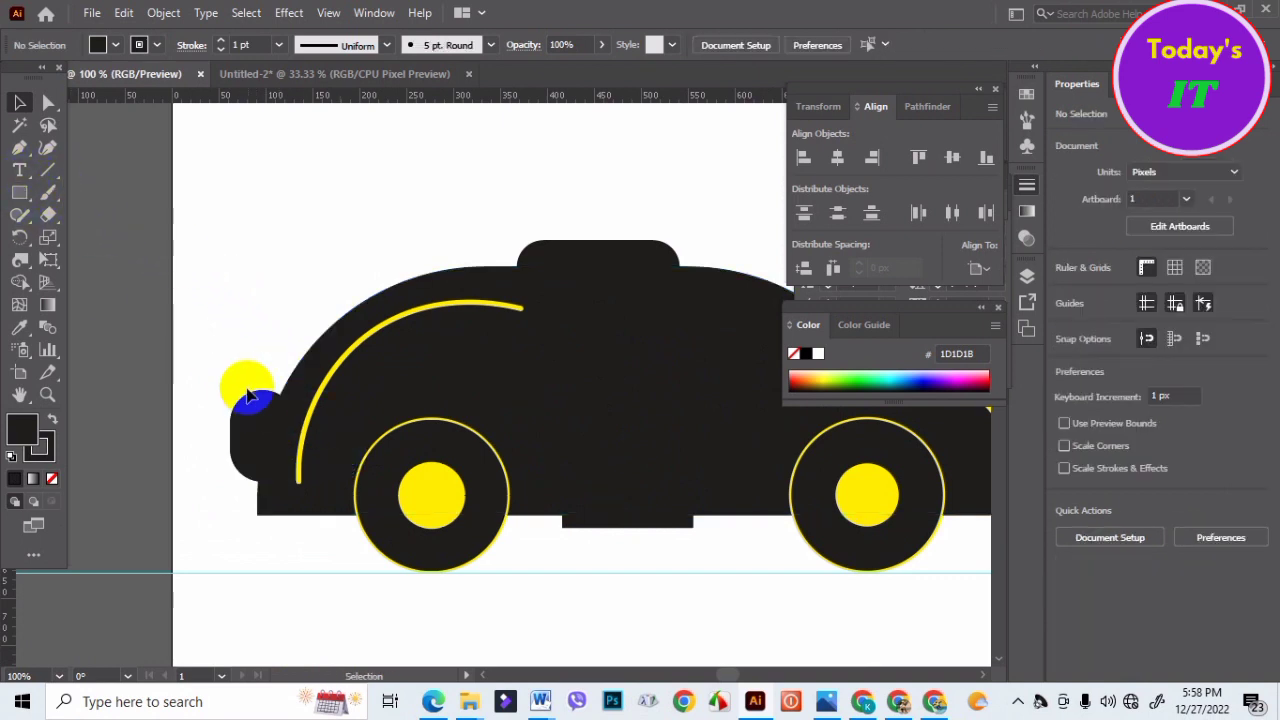
- Place a copy of the rounded rear shape slightly inward from the original and give it a yellow stroke
click(258, 415)
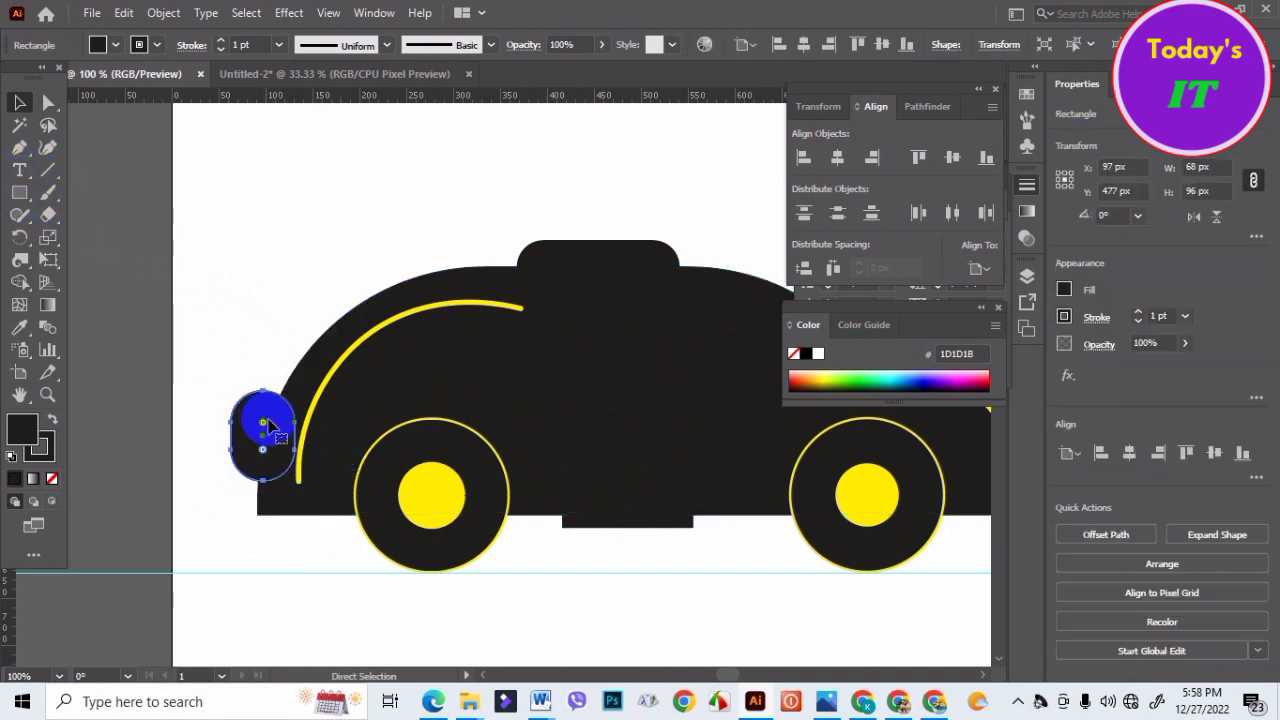
mouse_move(270, 425)
mouse_down()
mouse_move(288, 428)
mouse_move(276, 428)
mouse_up()
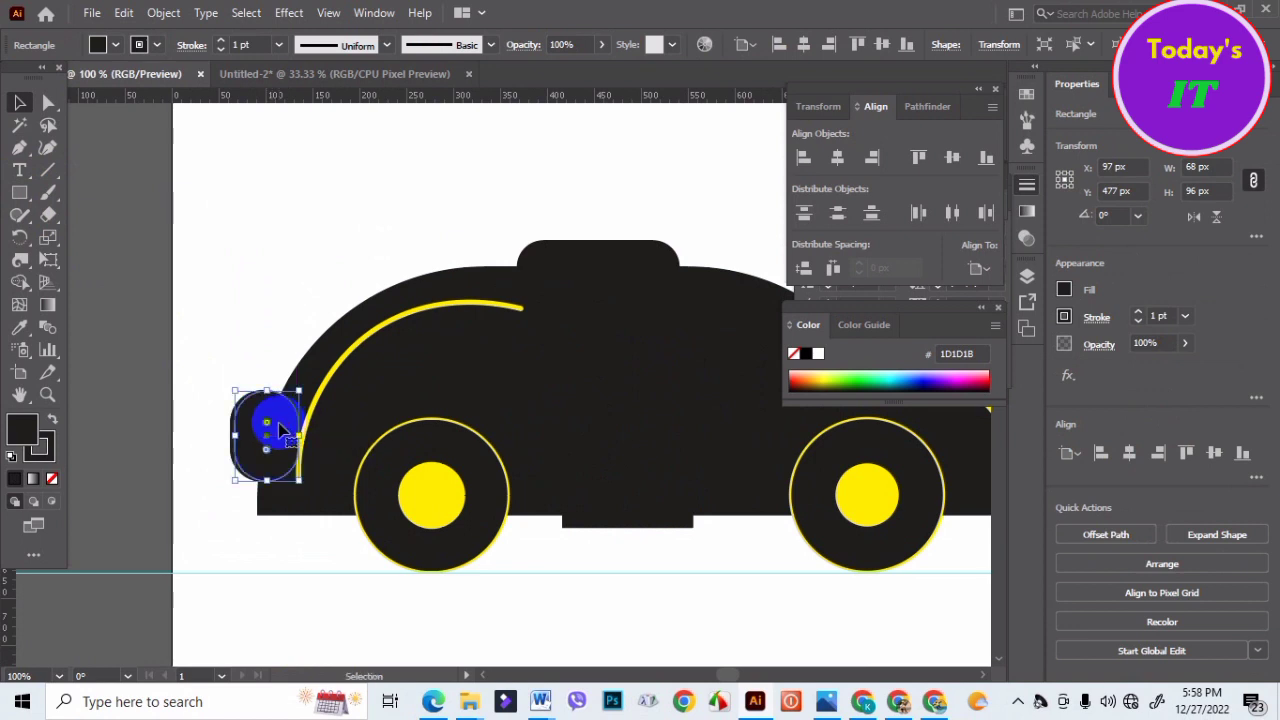
click(158, 46)
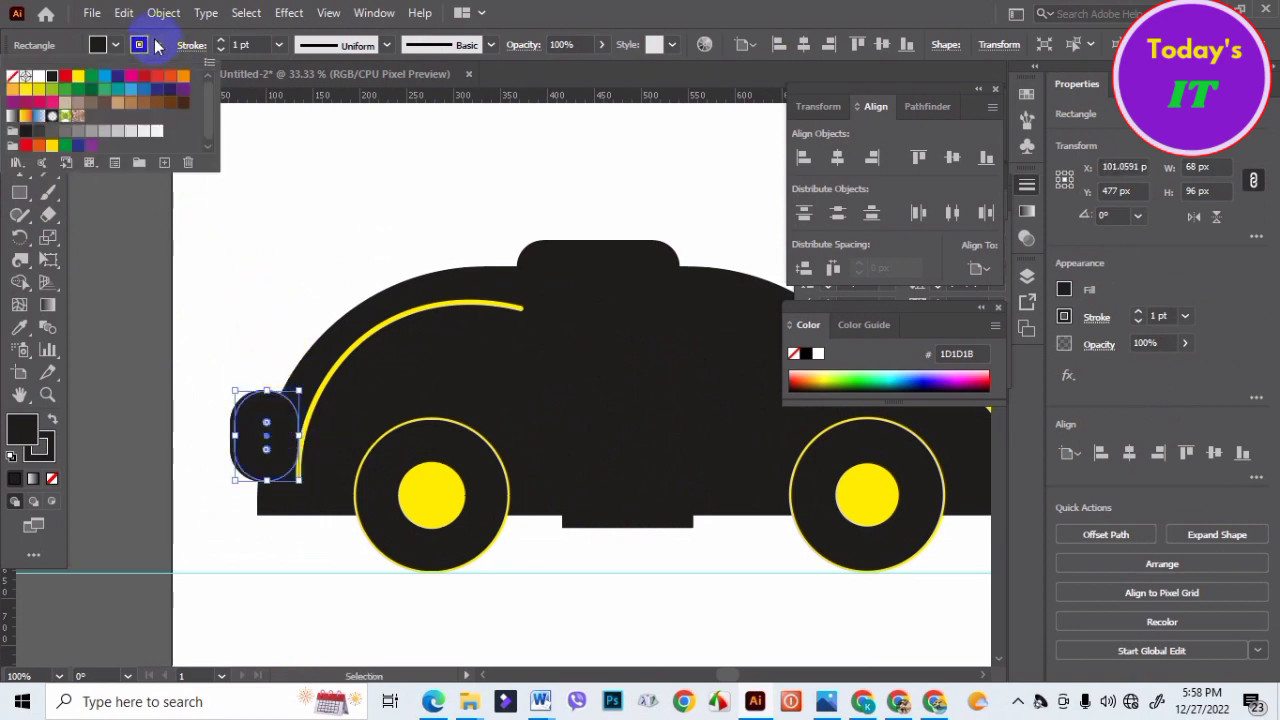
click(73, 82)
click(273, 182)
click(273, 182)
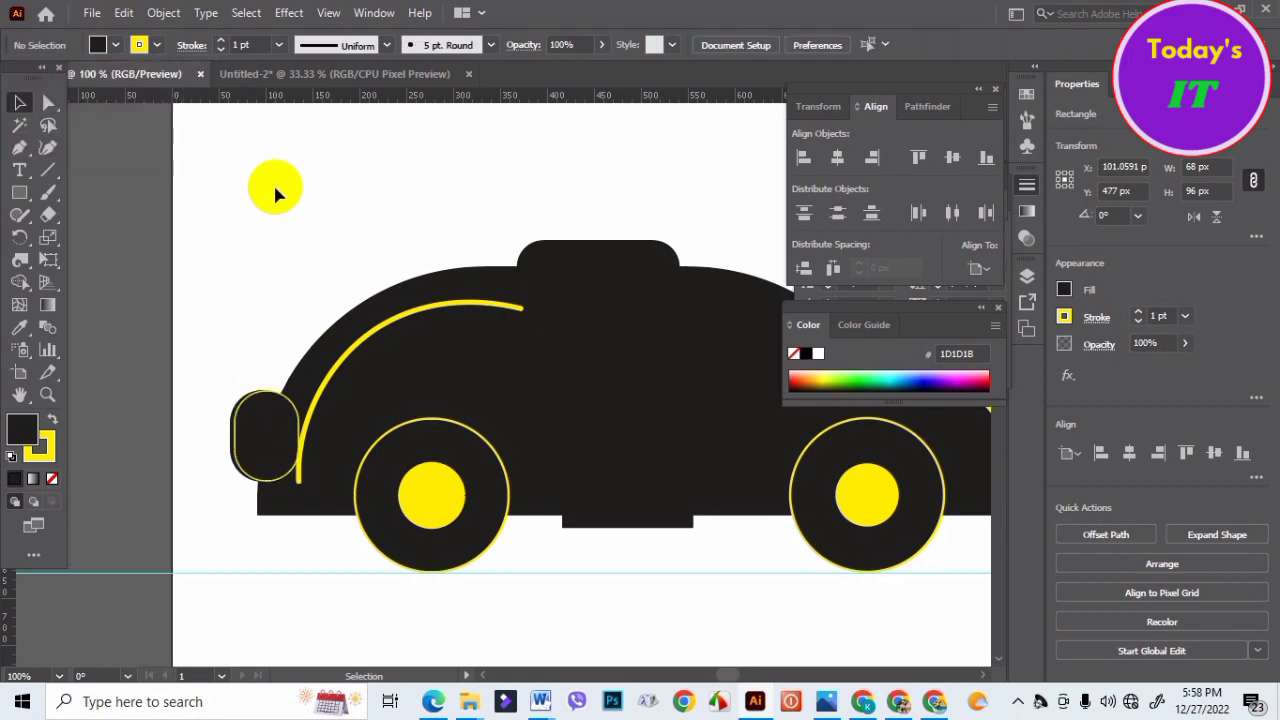
- Delete the yellow-outlined copy of the rounded rear shape
scroll(299, 604, down, 2)
click(286, 528)
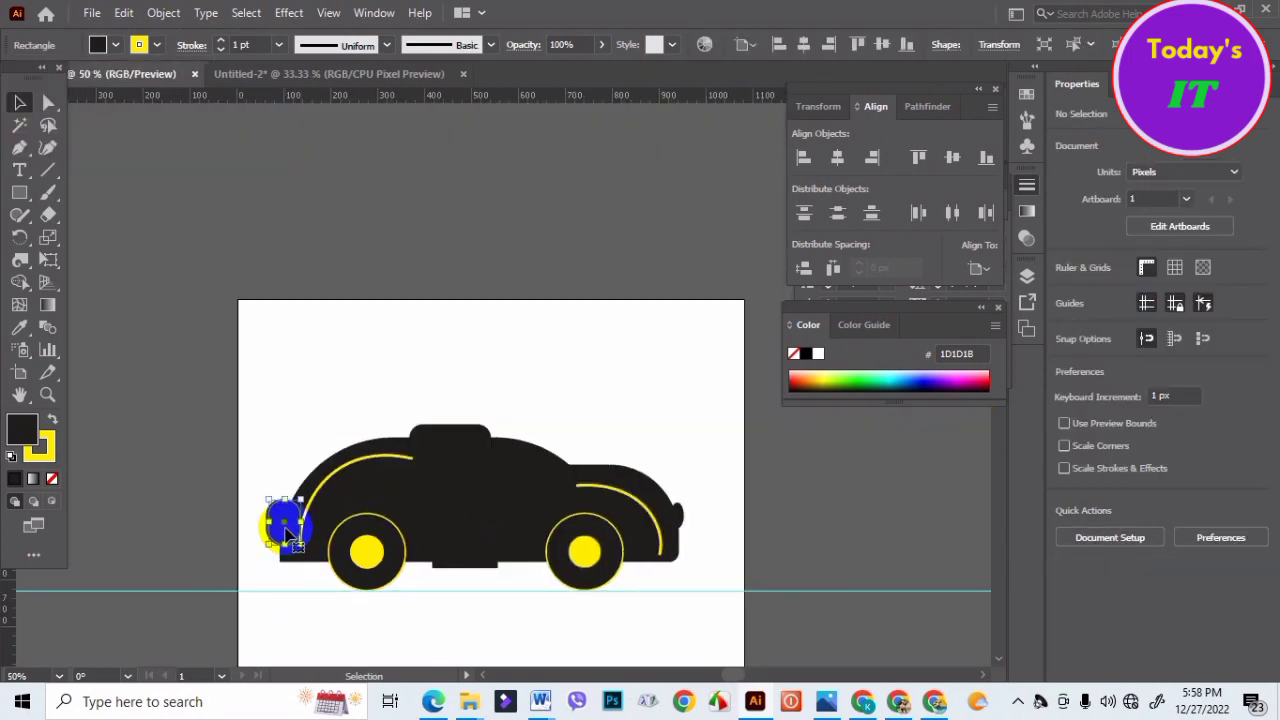
shift+click(285, 533)
click(300, 508)
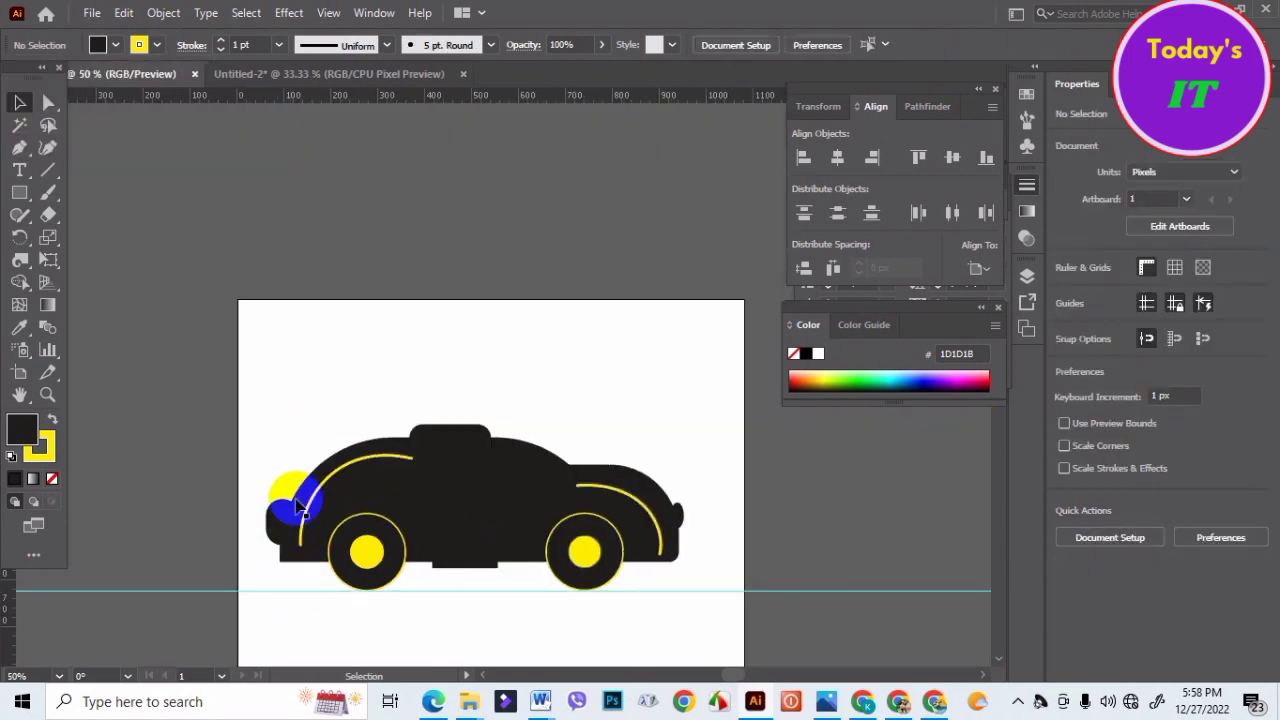
- Group all the parts of the car
drag(694, 591, 258, 418)
right_click(514, 486)
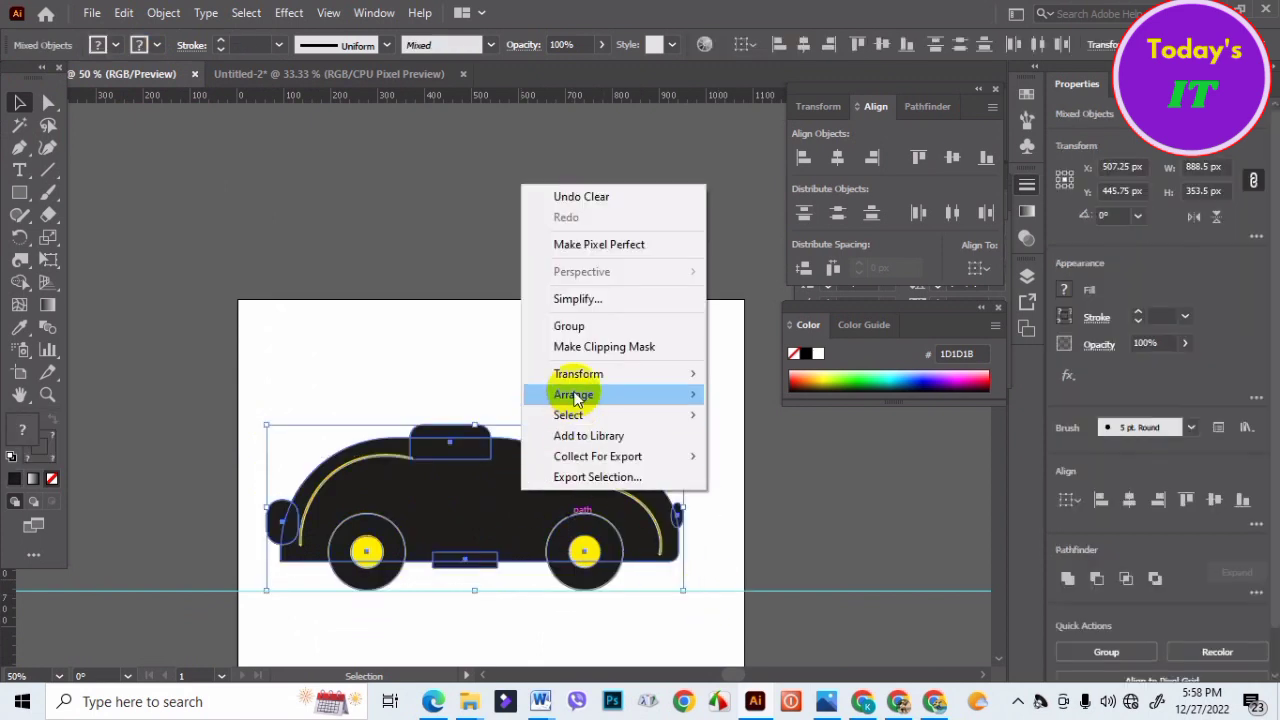
click(572, 326)
click(477, 349)
- Move the grouped car down into the lower part of the artboard, centred horizontally at X 540 px
drag(481, 483, 462, 516)
scroll(378, 481, down, 2)
click(471, 522)
click(457, 479)
click(703, 553)
scroll(586, 534, down, 3)
scroll(458, 400, up, 1)
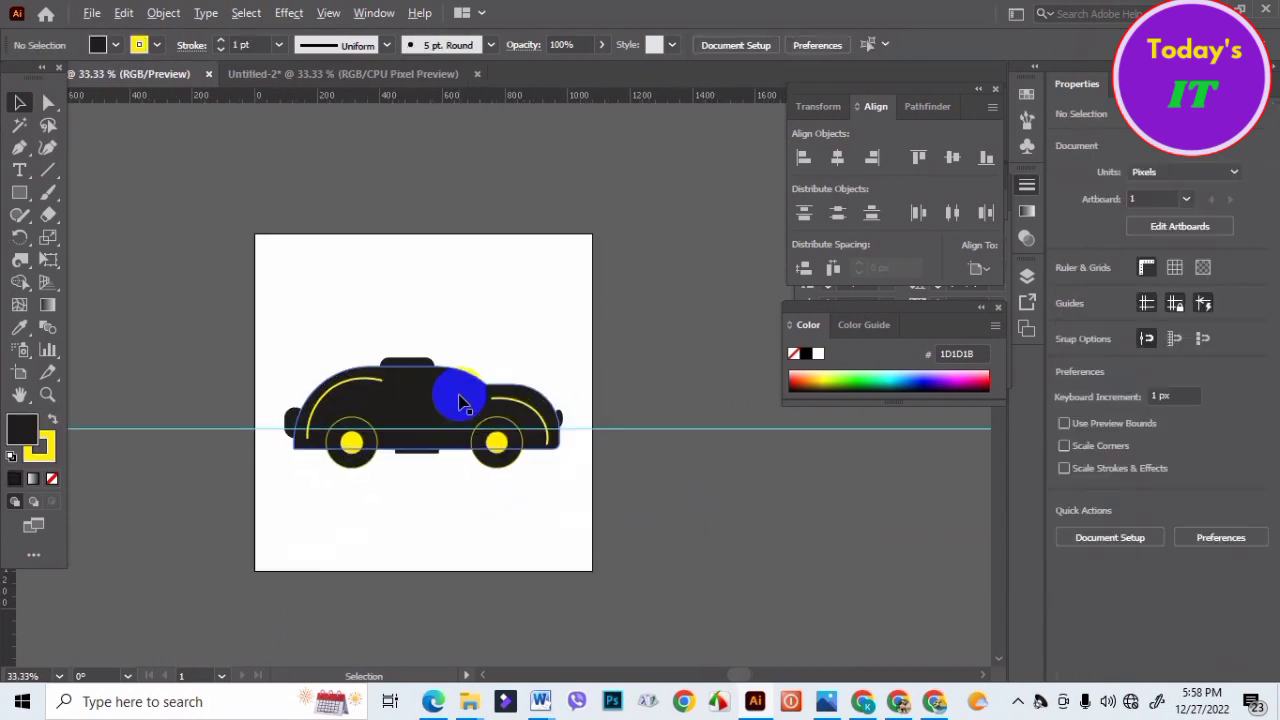
drag(414, 386, 420, 455)
click(586, 491)
- Draw a rectangle about 1089 by 153 px beneath the wheels as the road and fill it with grey #878787
scroll(457, 514, up, 1)
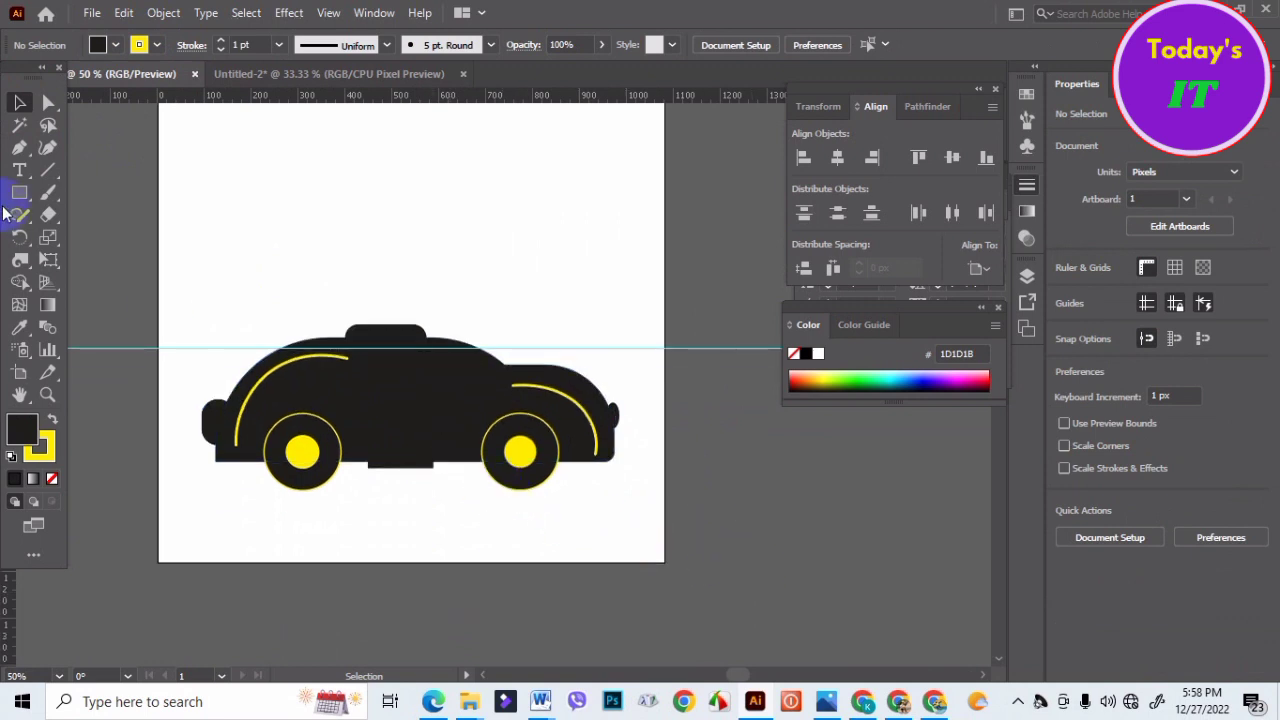
drag(17, 197, 60, 192)
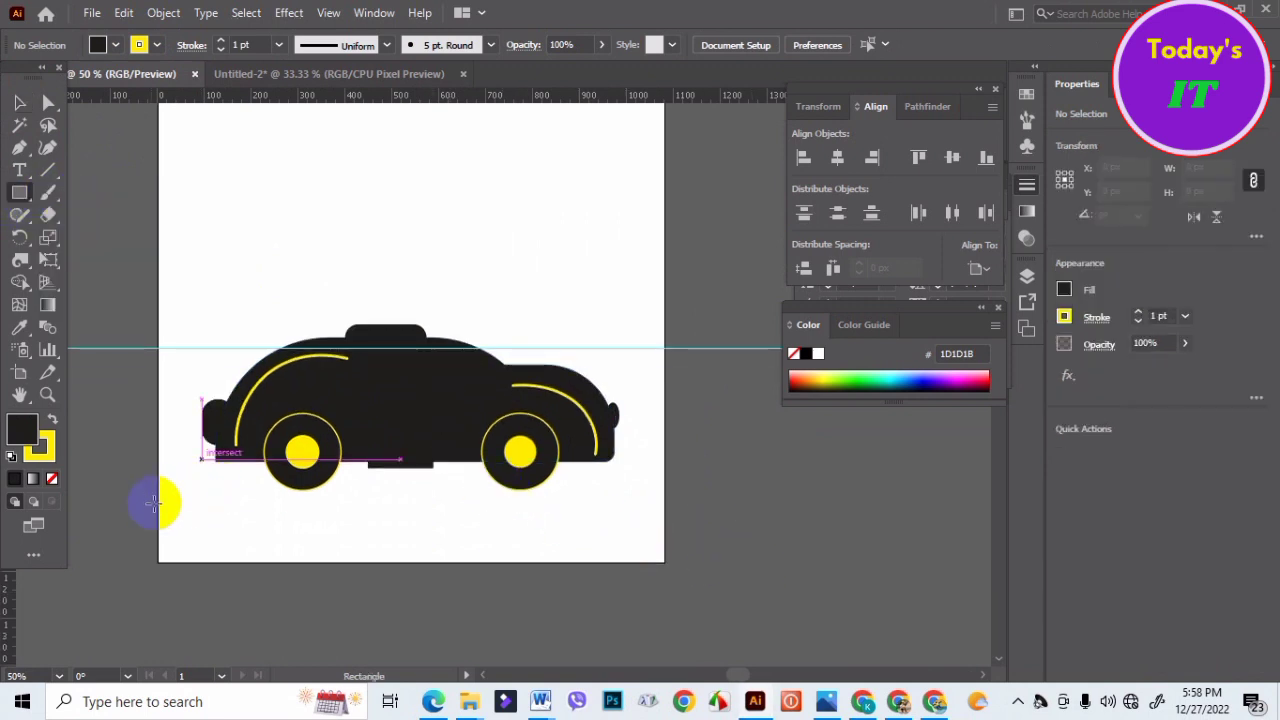
drag(157, 489, 668, 563)
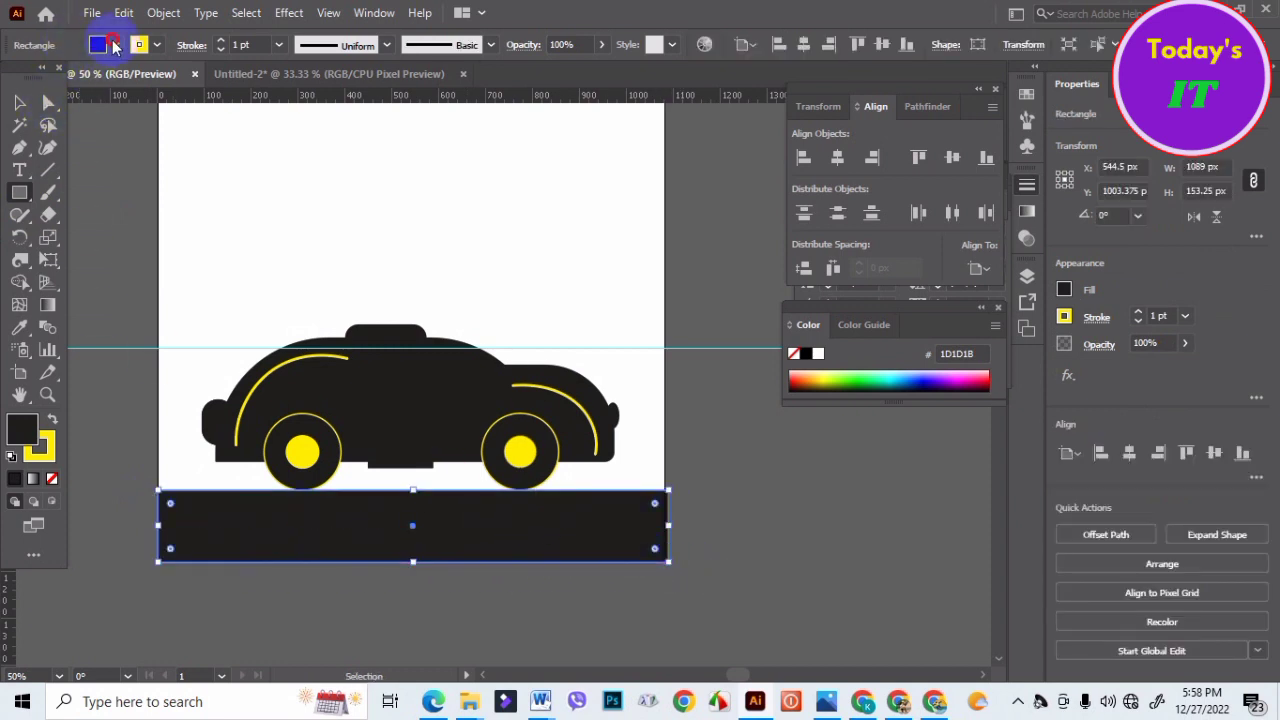
click(114, 46)
click(90, 133)
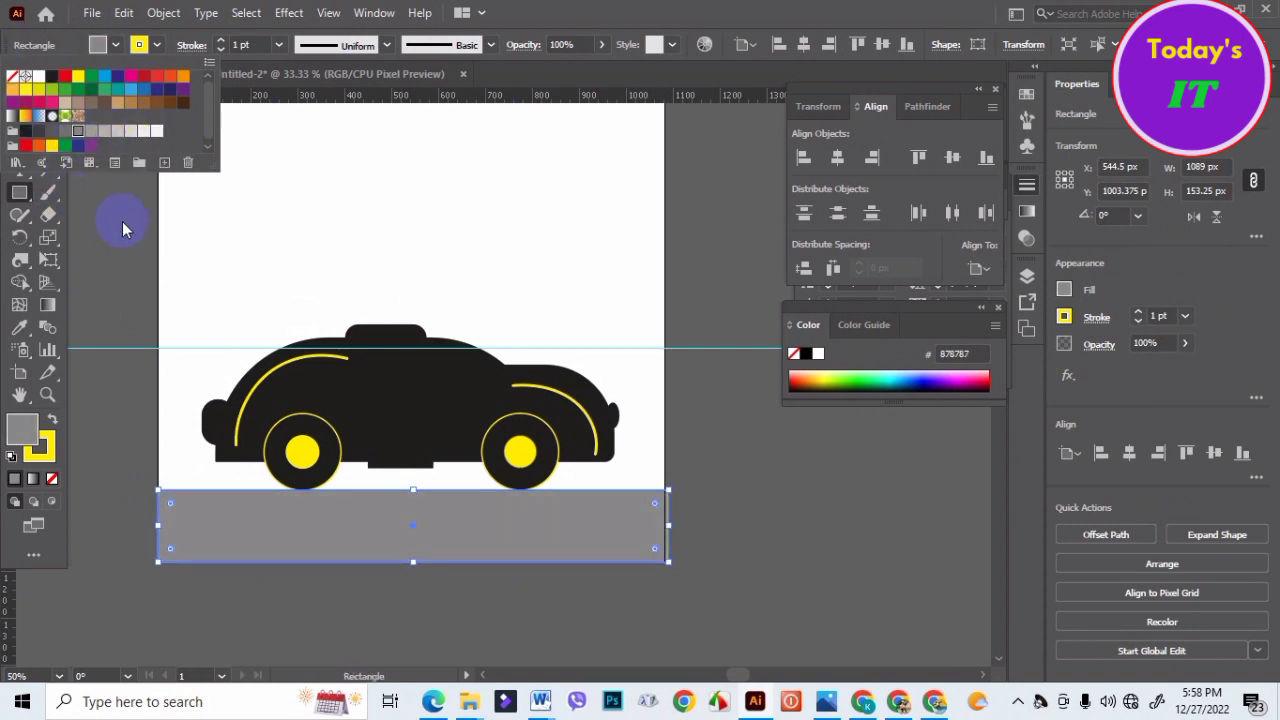
key(v)
click(523, 337)
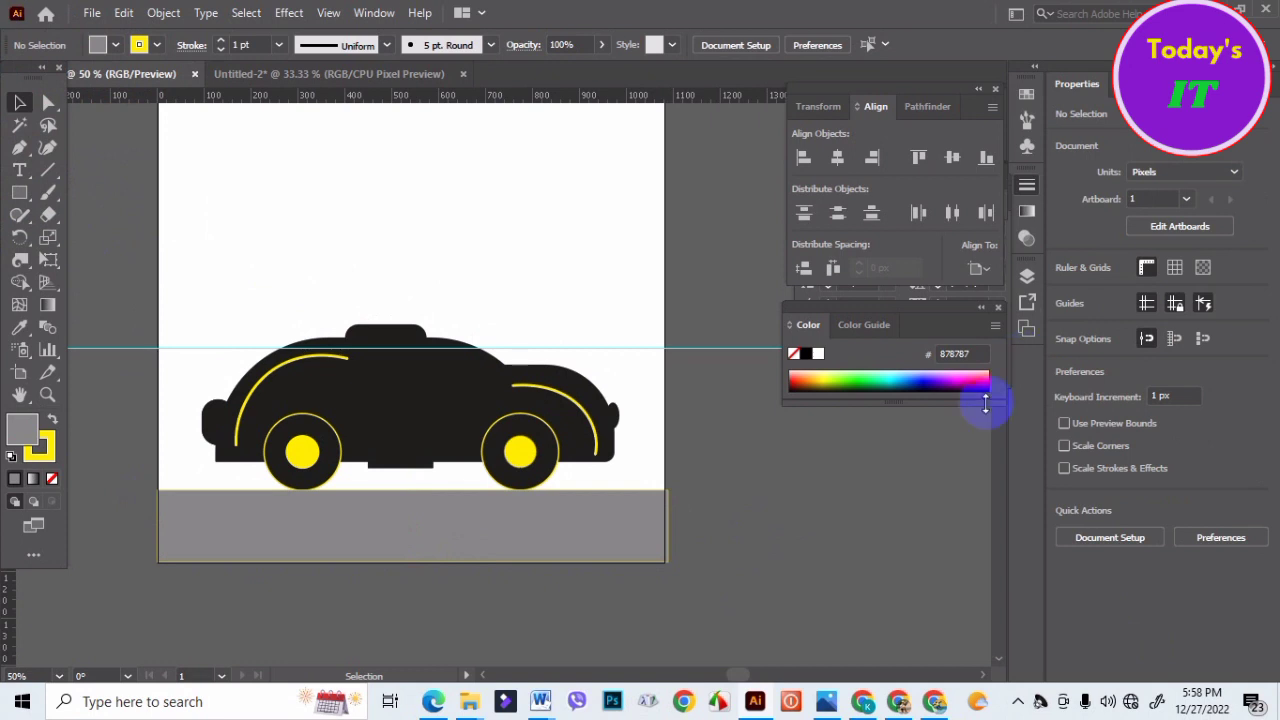
- Narrow the road rectangle to the artboard width of 1080 px and give it a black stroke
click(622, 562)
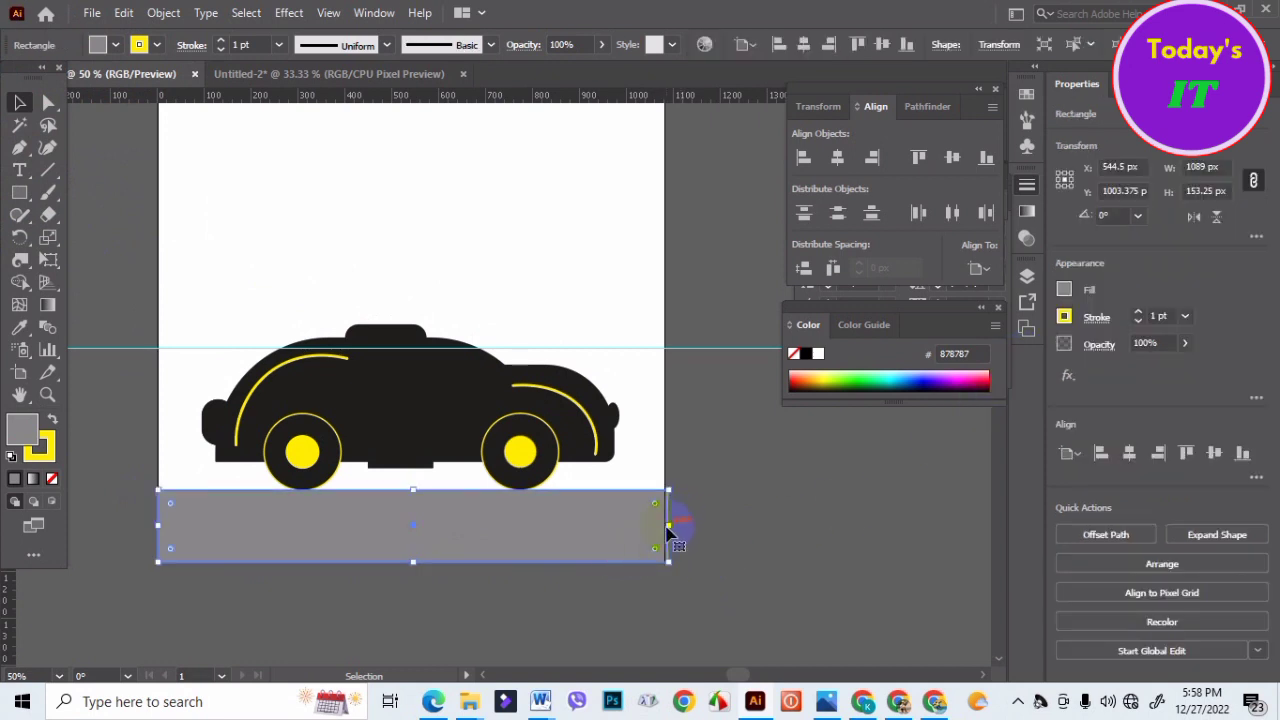
drag(670, 525, 663, 523)
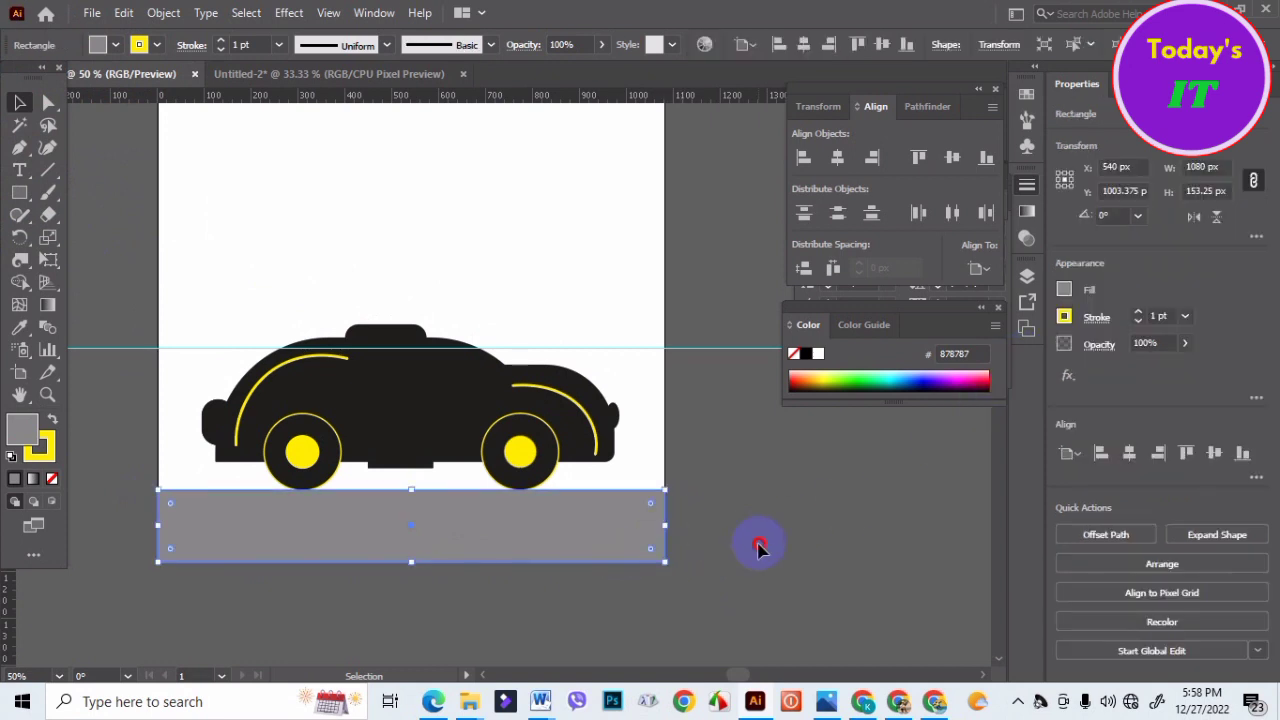
click(757, 543)
click(448, 551)
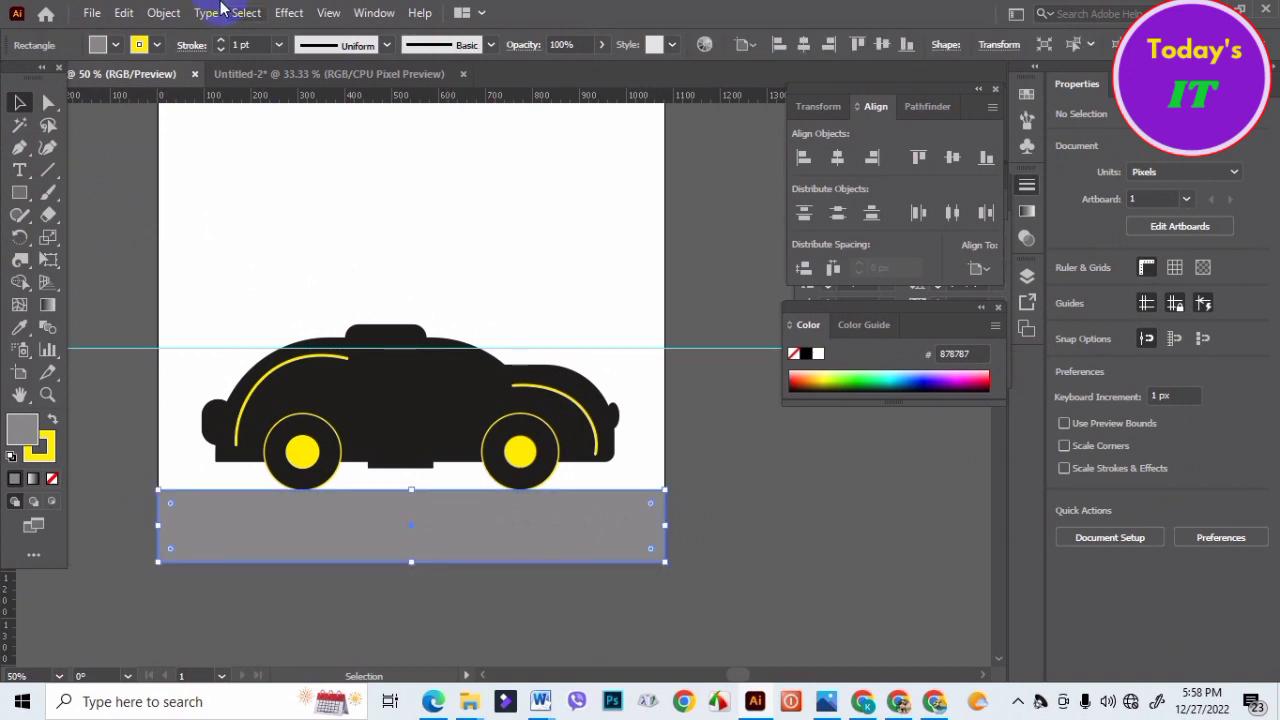
click(157, 45)
click(50, 78)
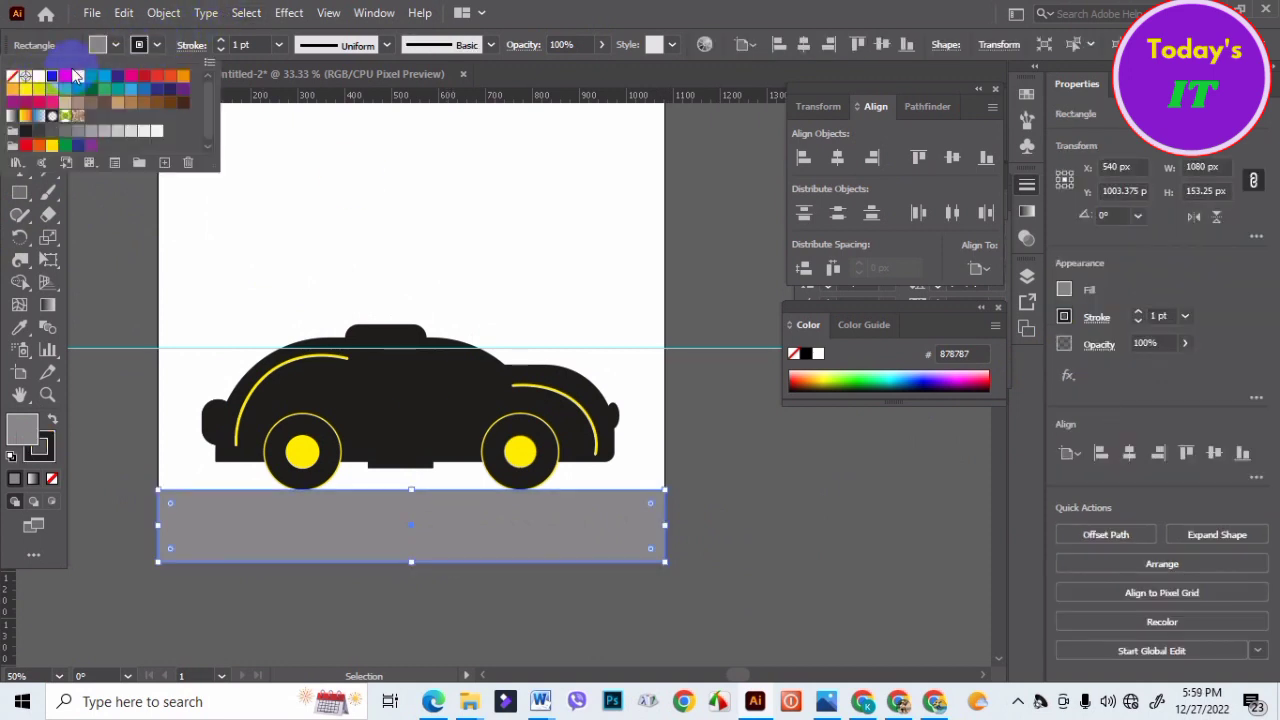
click(888, 563)
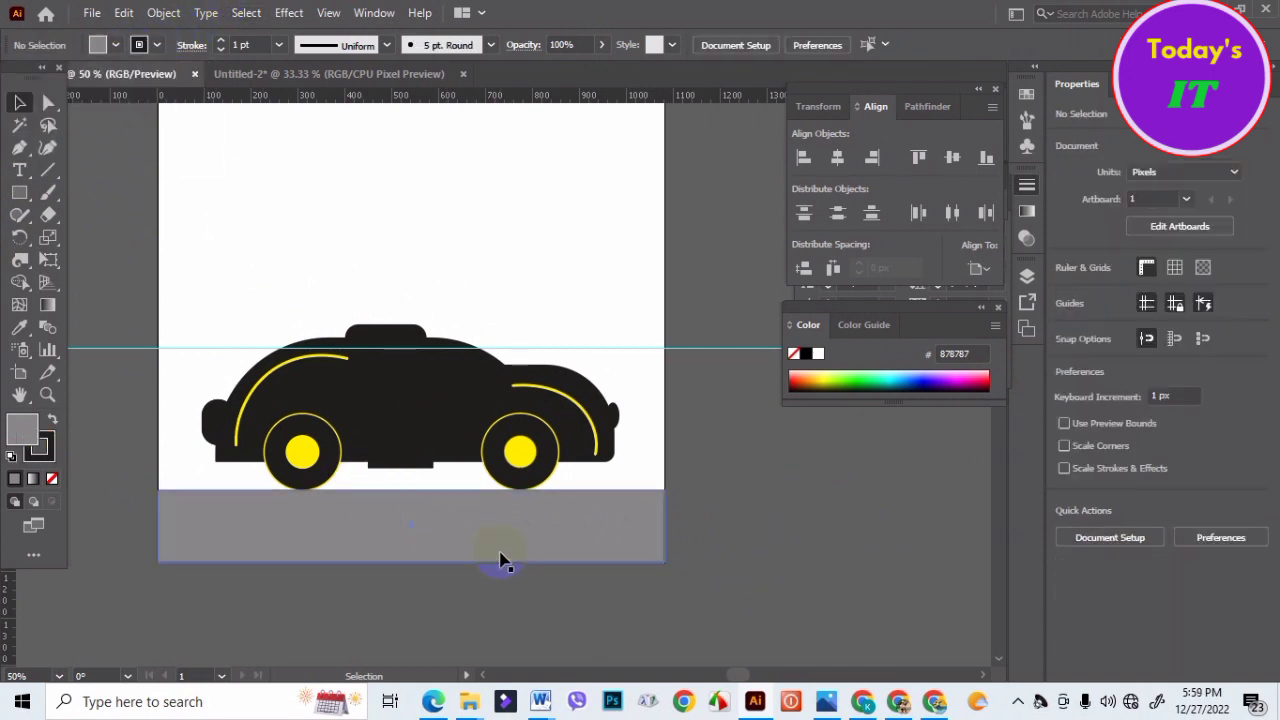
- Add the title text "Drawing Car Design" in the empty upper area of the artboard
scroll(778, 477, up, 1)
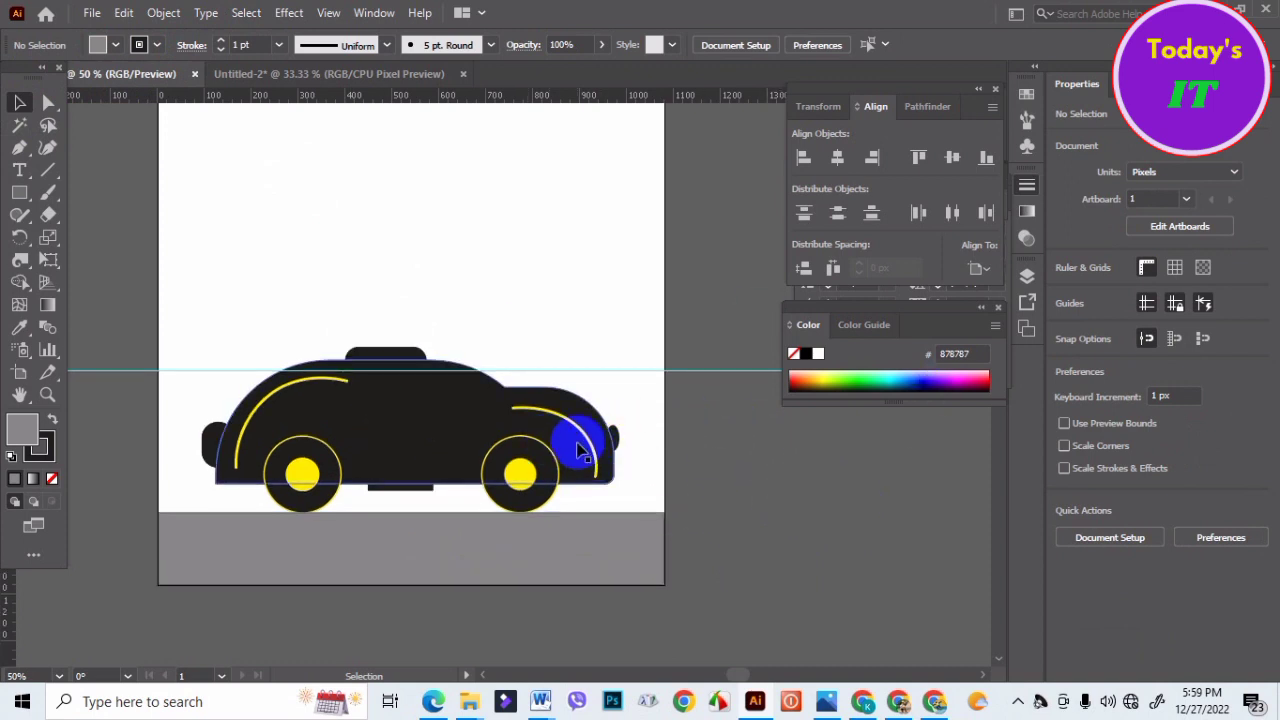
scroll(809, 509, up, 4)
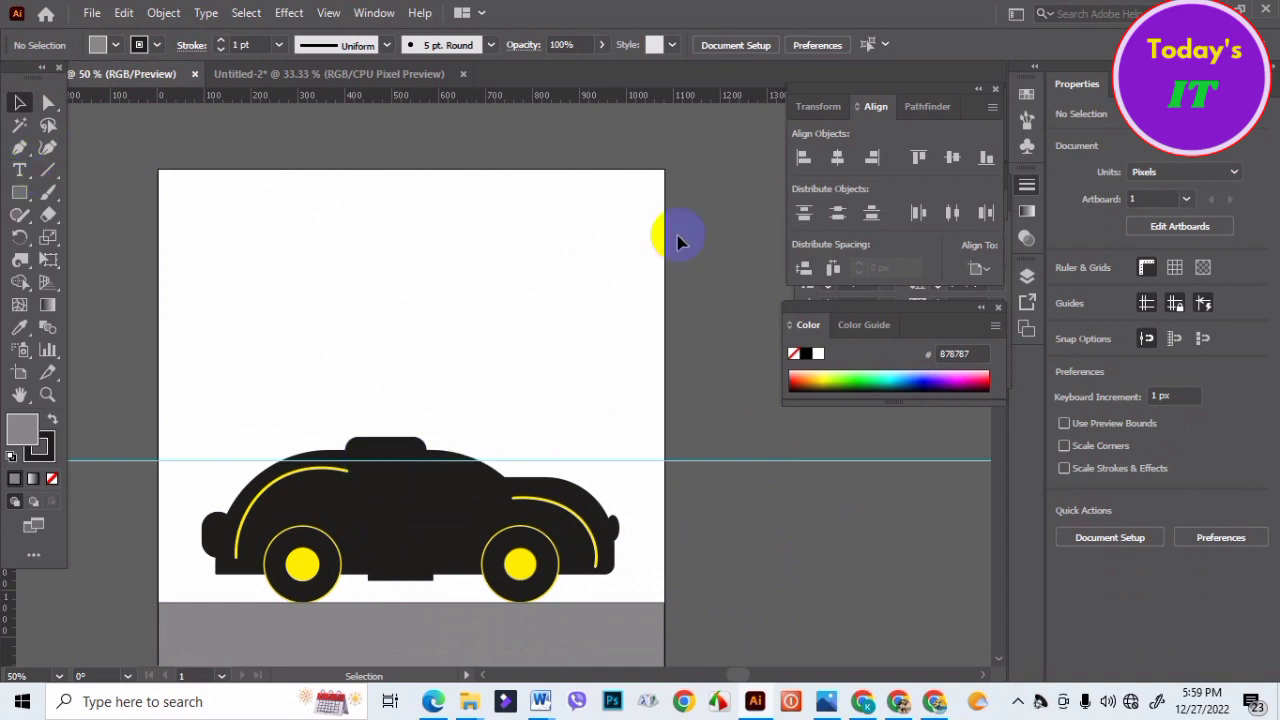
click(20, 171)
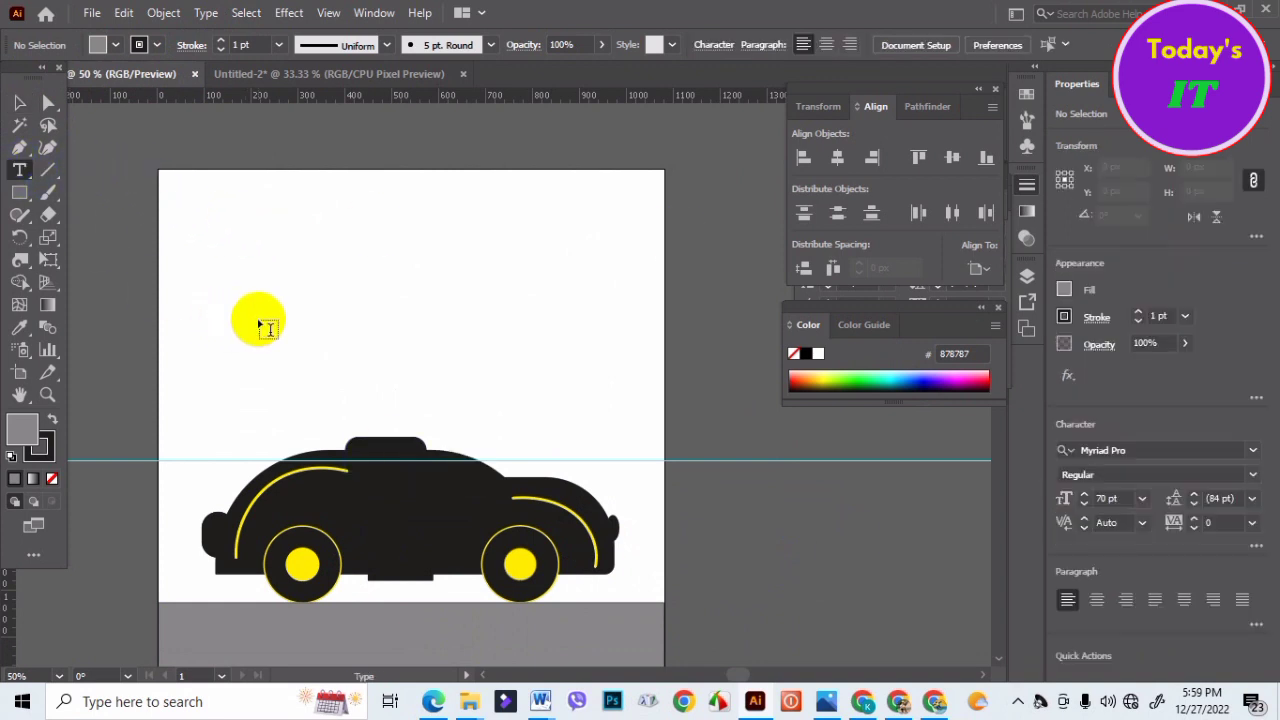
click(257, 258)
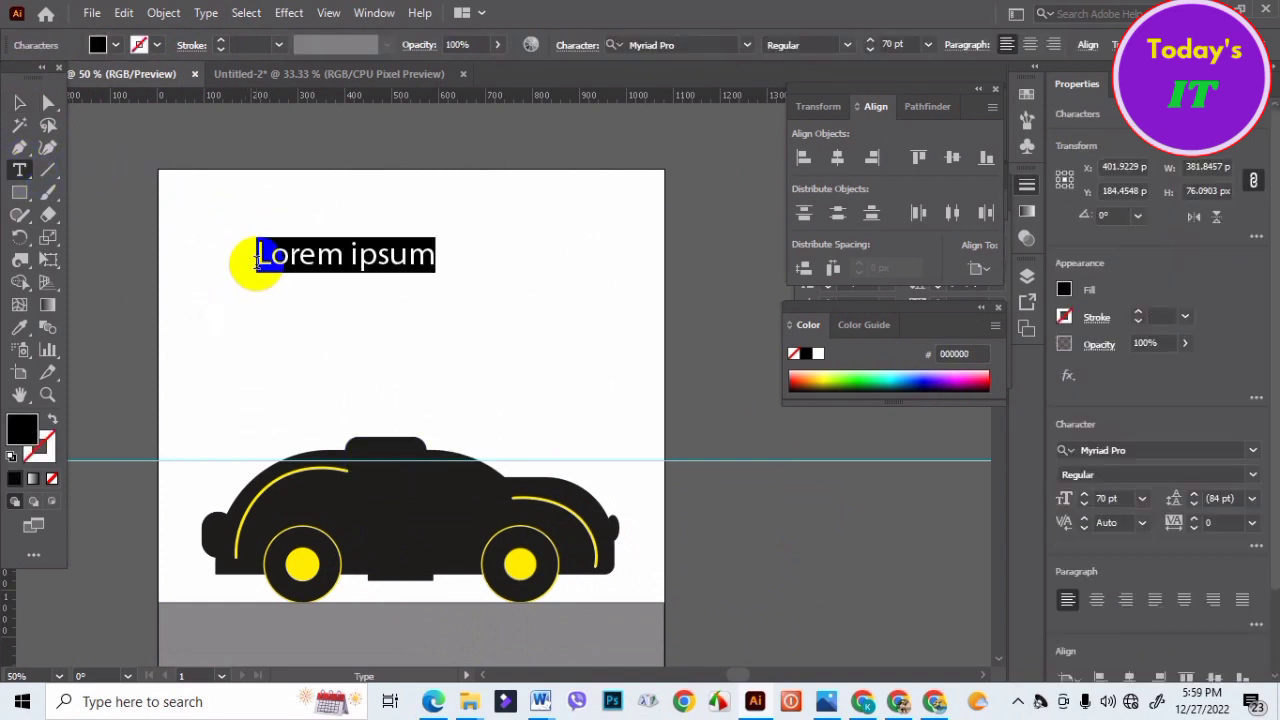
text(Car Design)
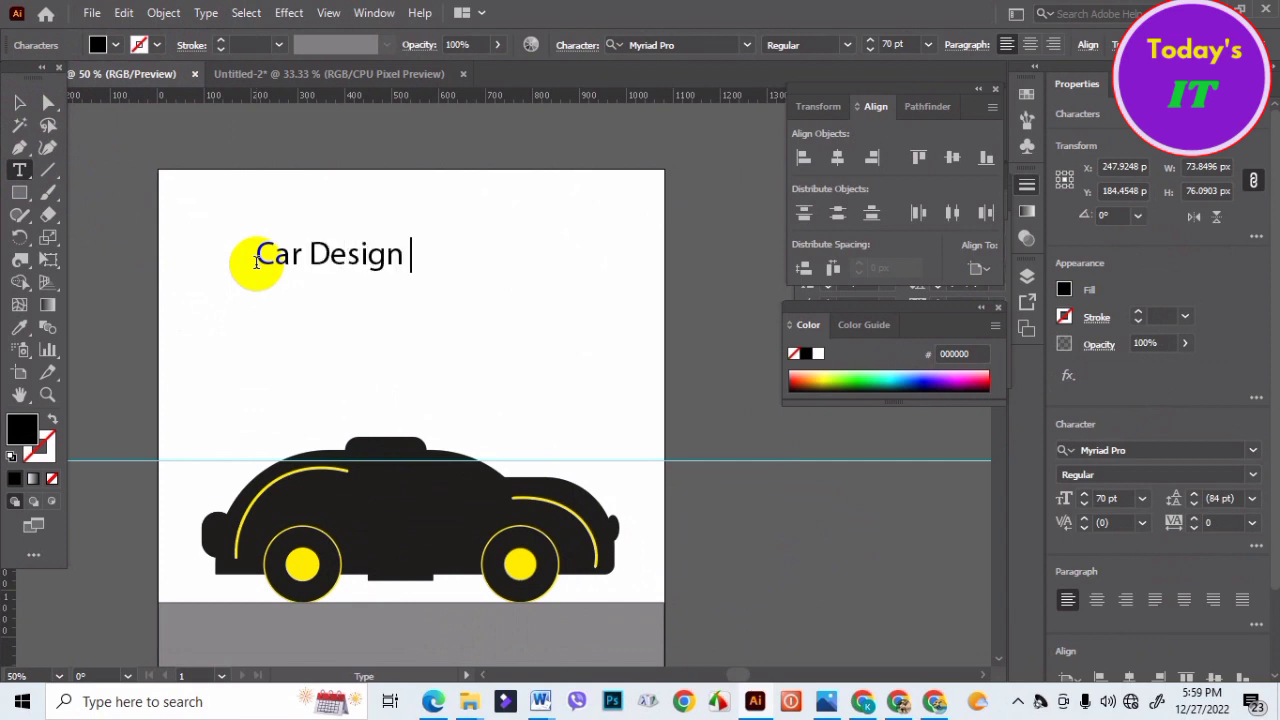
text(Da)
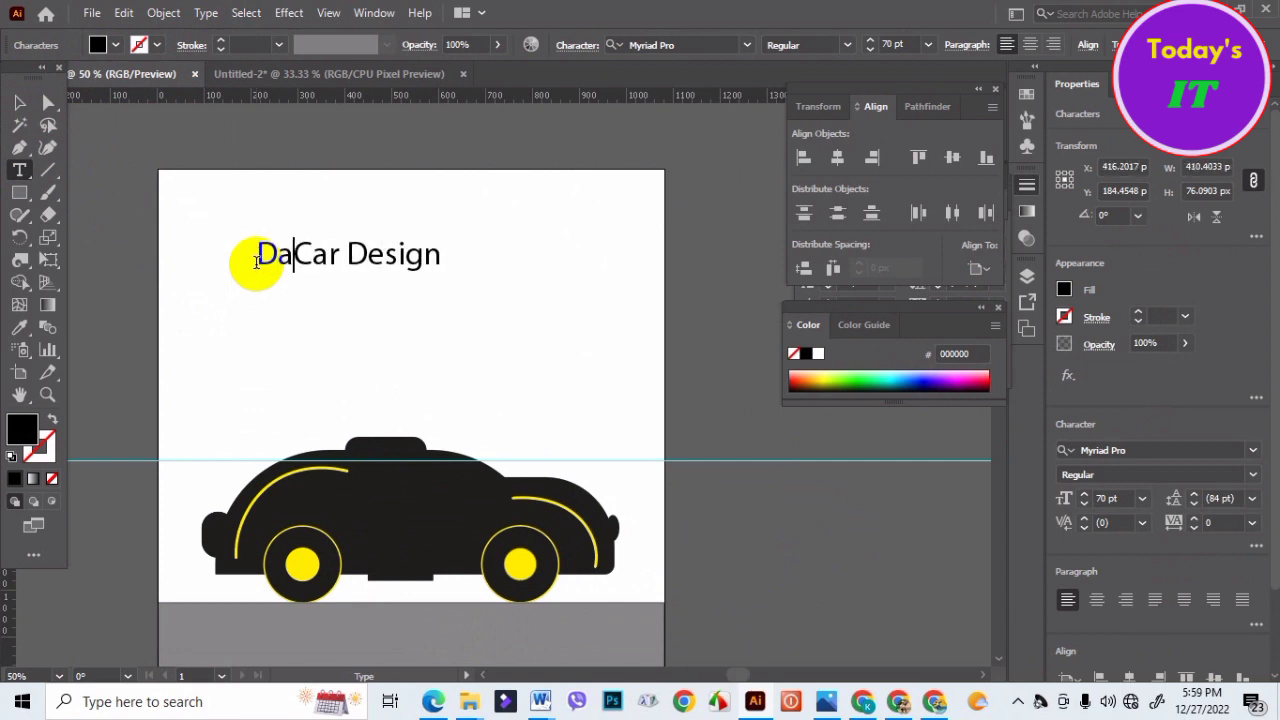
key(BackSpace)
text(rawing)
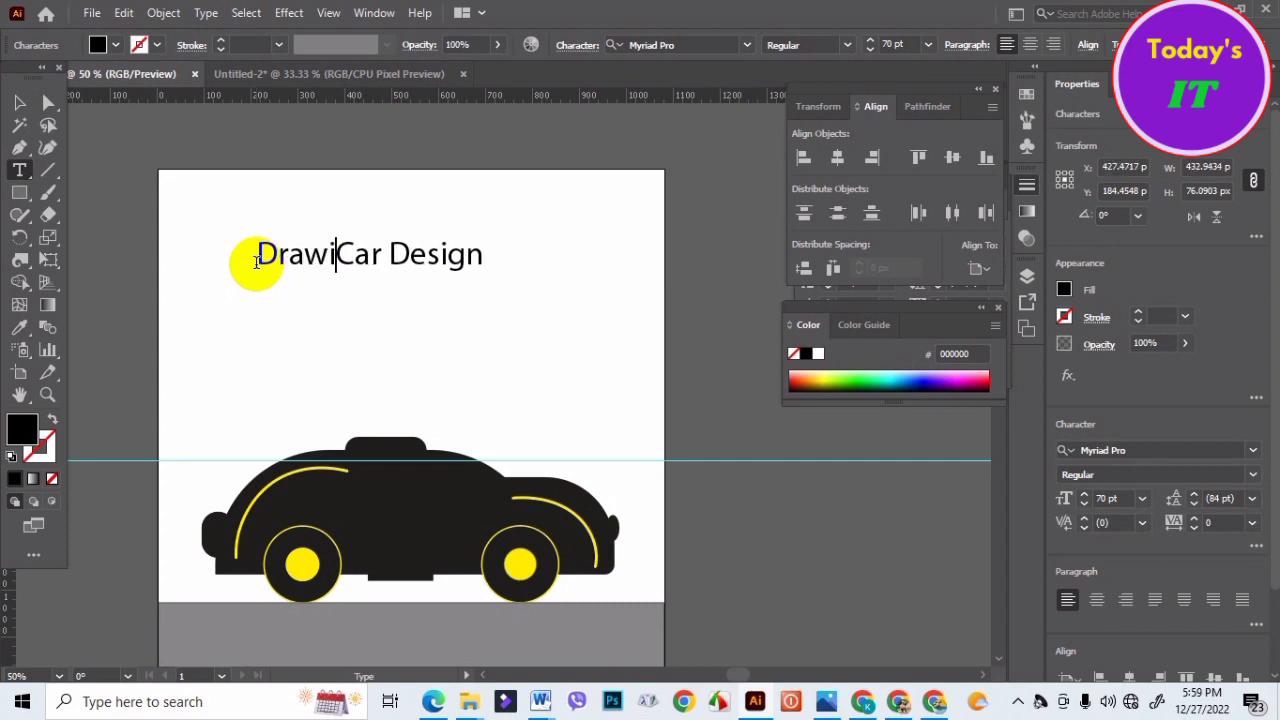
- Move the title down to X 525 px above the car and enlarge it to about 822 by 169 px
click(20, 103)
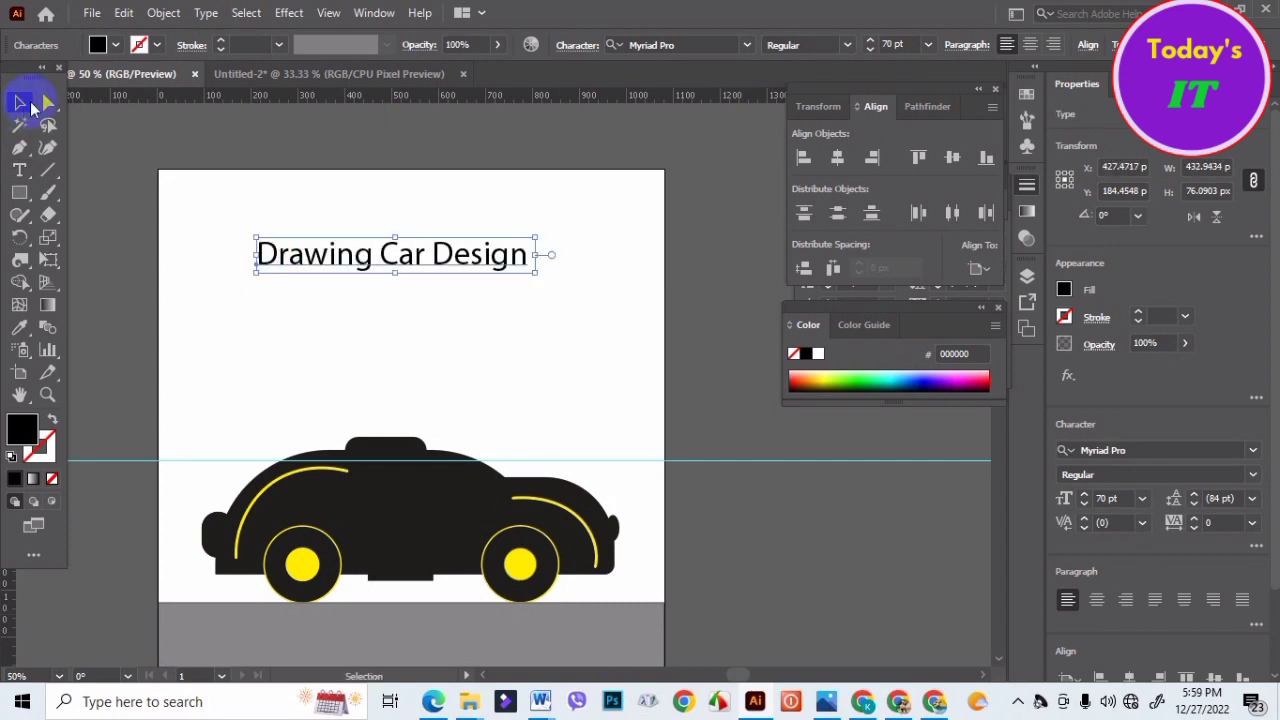
drag(545, 277, 566, 282)
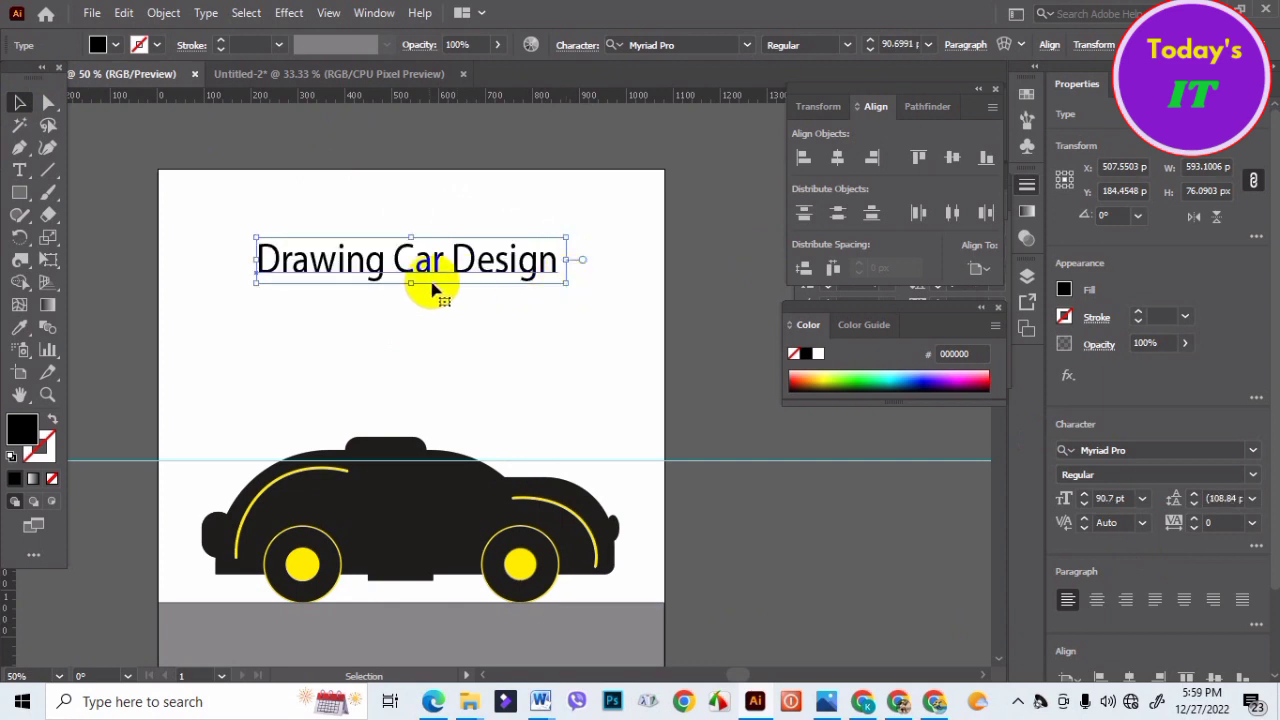
click(432, 497)
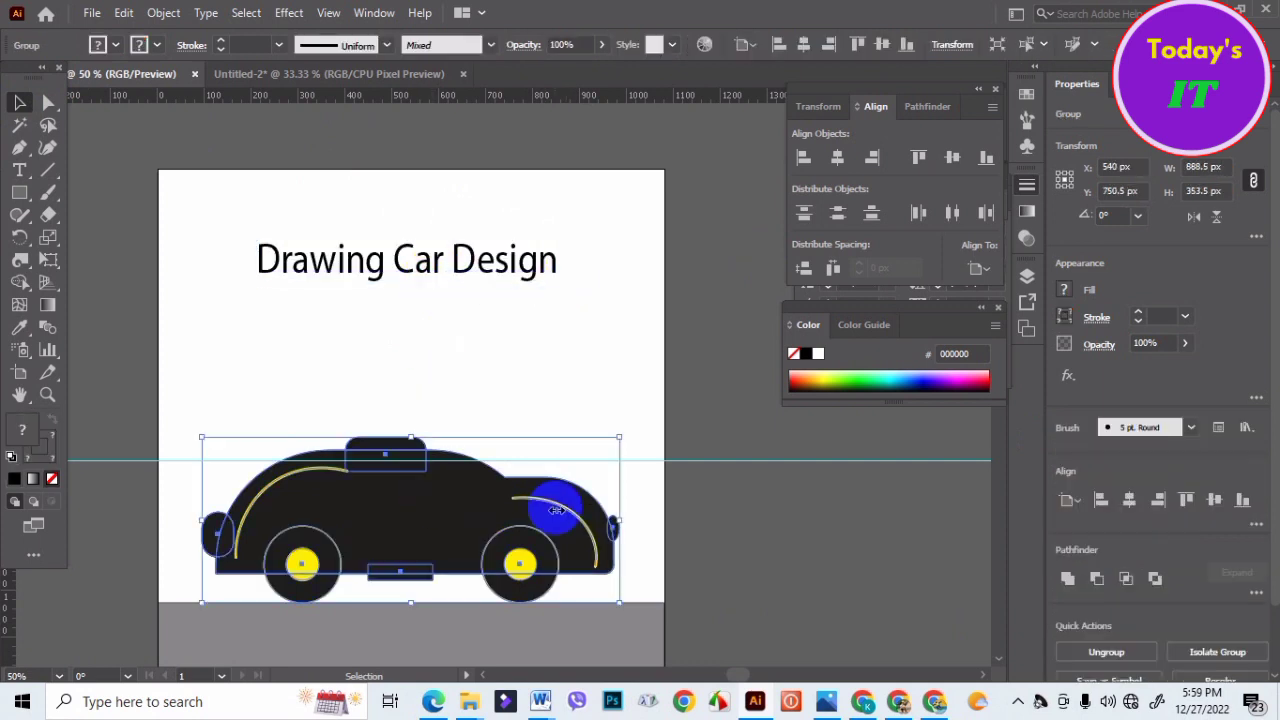
click(731, 543)
scroll(731, 543, down, 1)
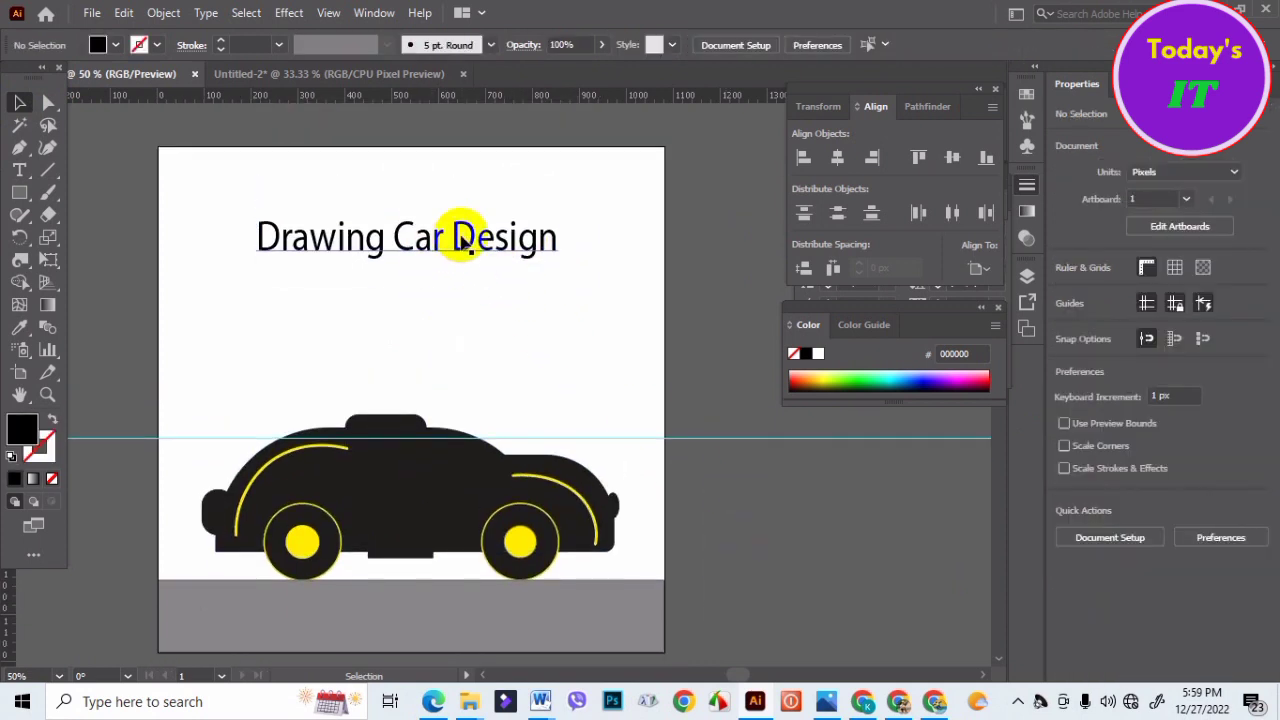
mouse_move(458, 240)
mouse_down()
mouse_move(451, 283)
mouse_move(400, 321)
mouse_up()
key(ctrl+z)
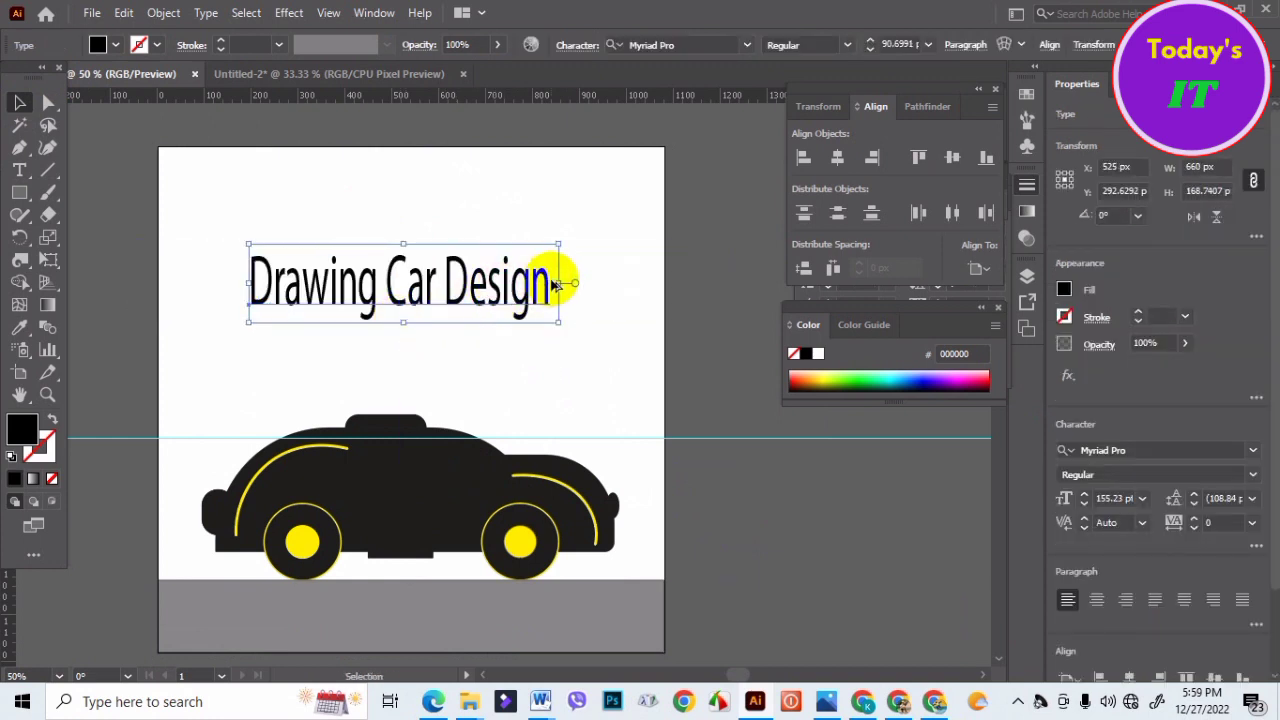
drag(561, 282, 598, 283)
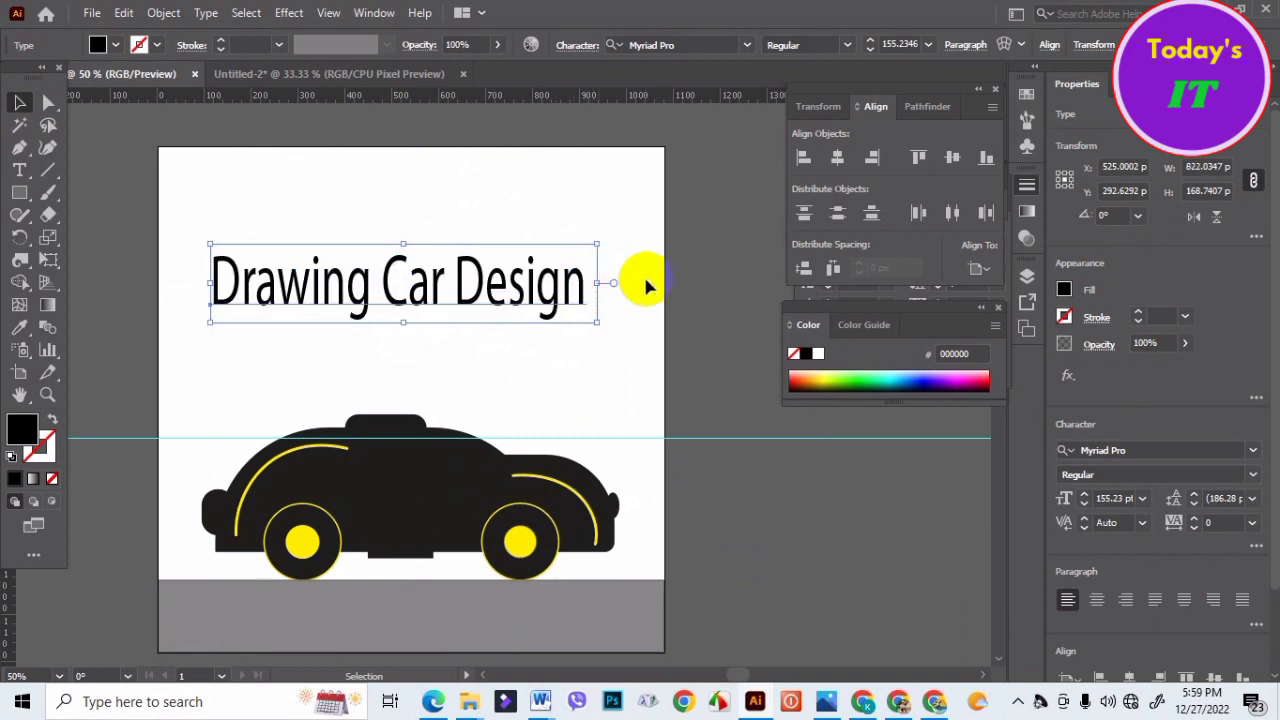
- Give the "Drawing Car Design" title a red stroke 4 pt wide
click(692, 267)
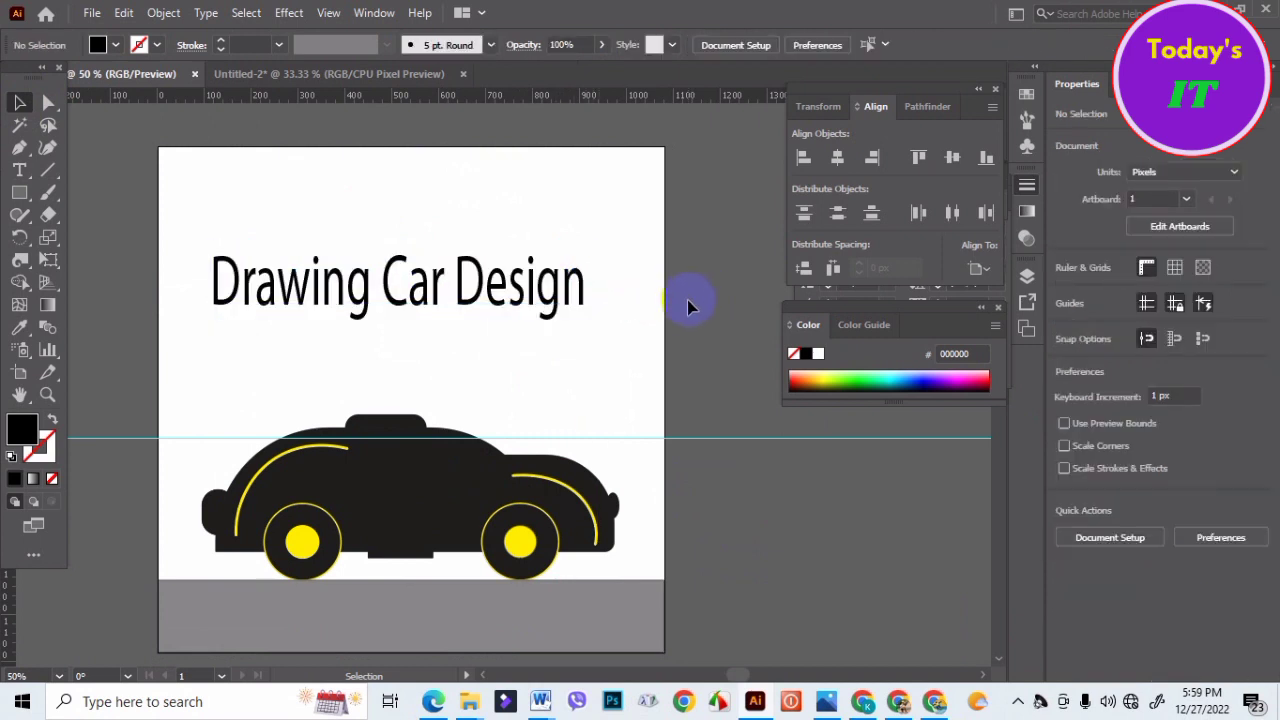
scroll(687, 305, down, 1)
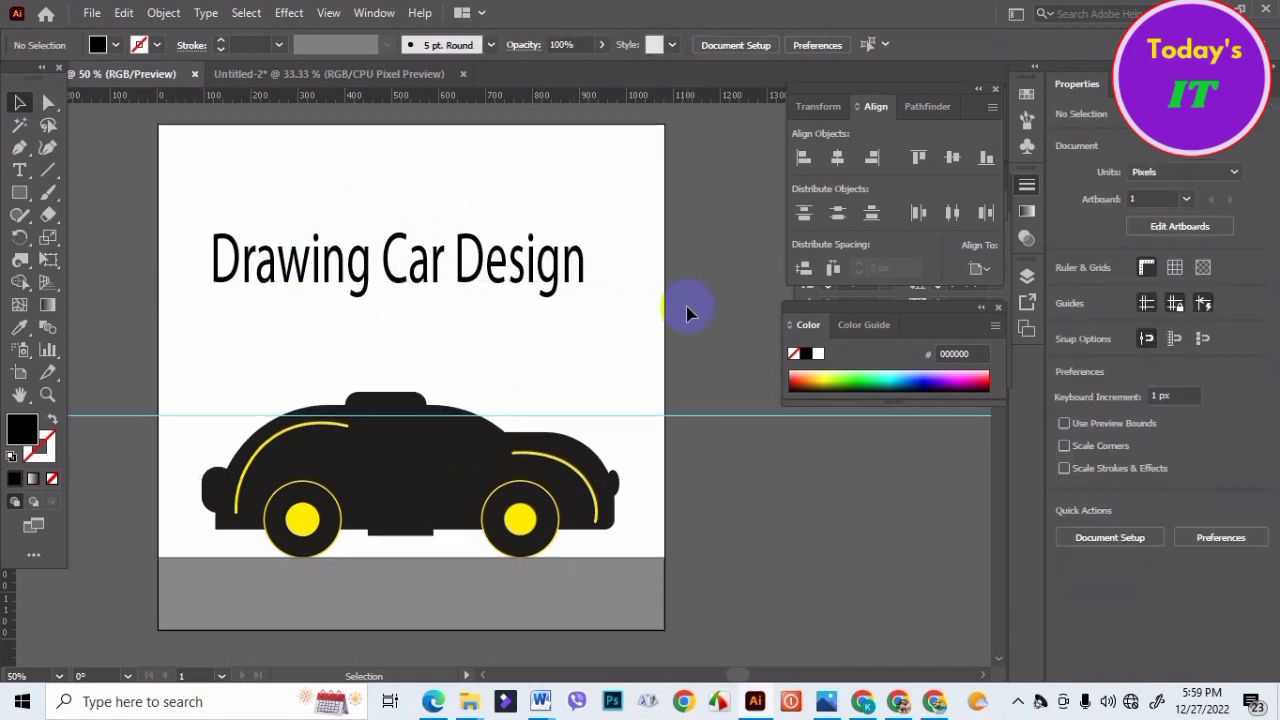
click(475, 240)
click(137, 44)
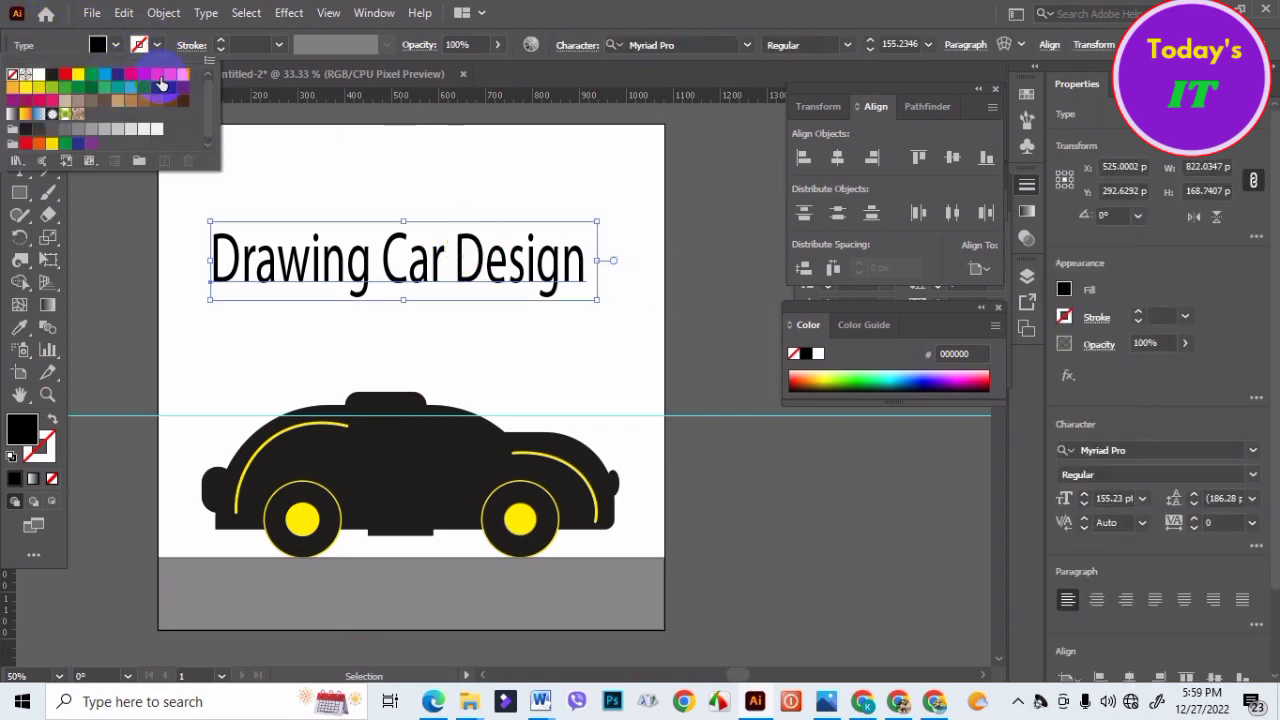
click(160, 80)
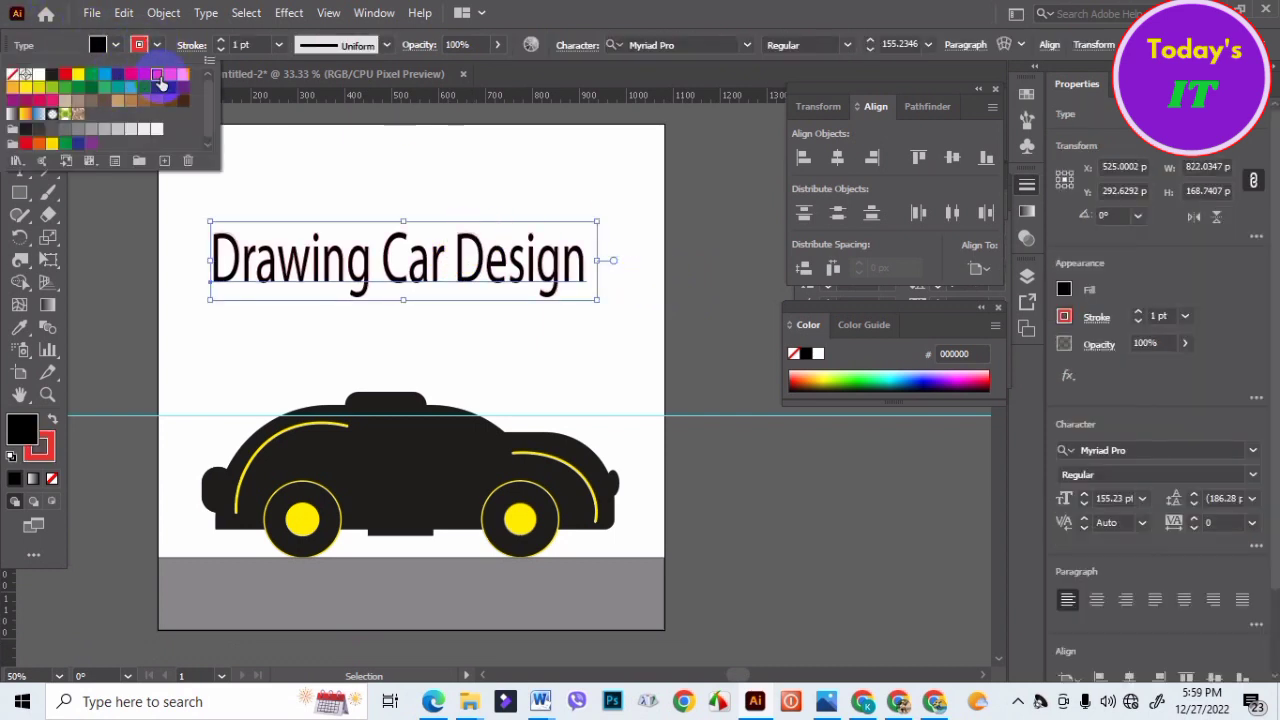
click(220, 40)
click(220, 40)
click(220, 40)
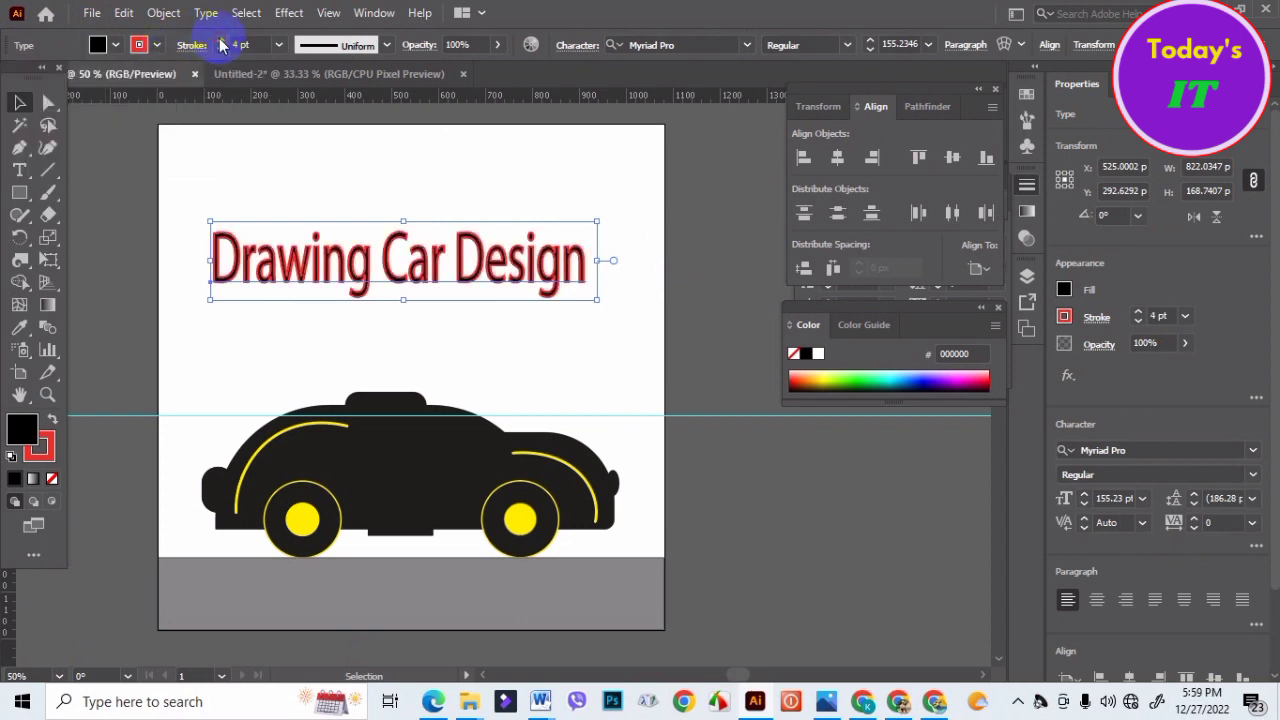
click(780, 517)
scroll(585, 415, down, 3)
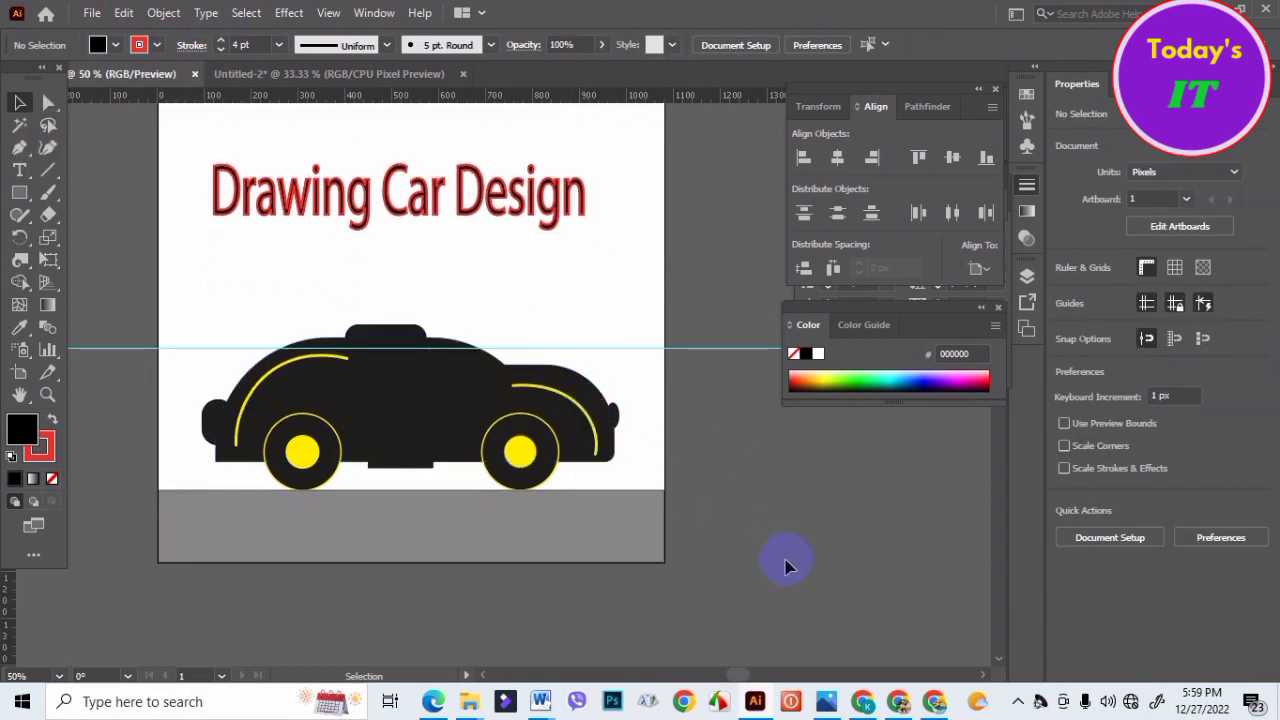
scroll(786, 562, up, 3)
scroll(786, 565, down, 1)
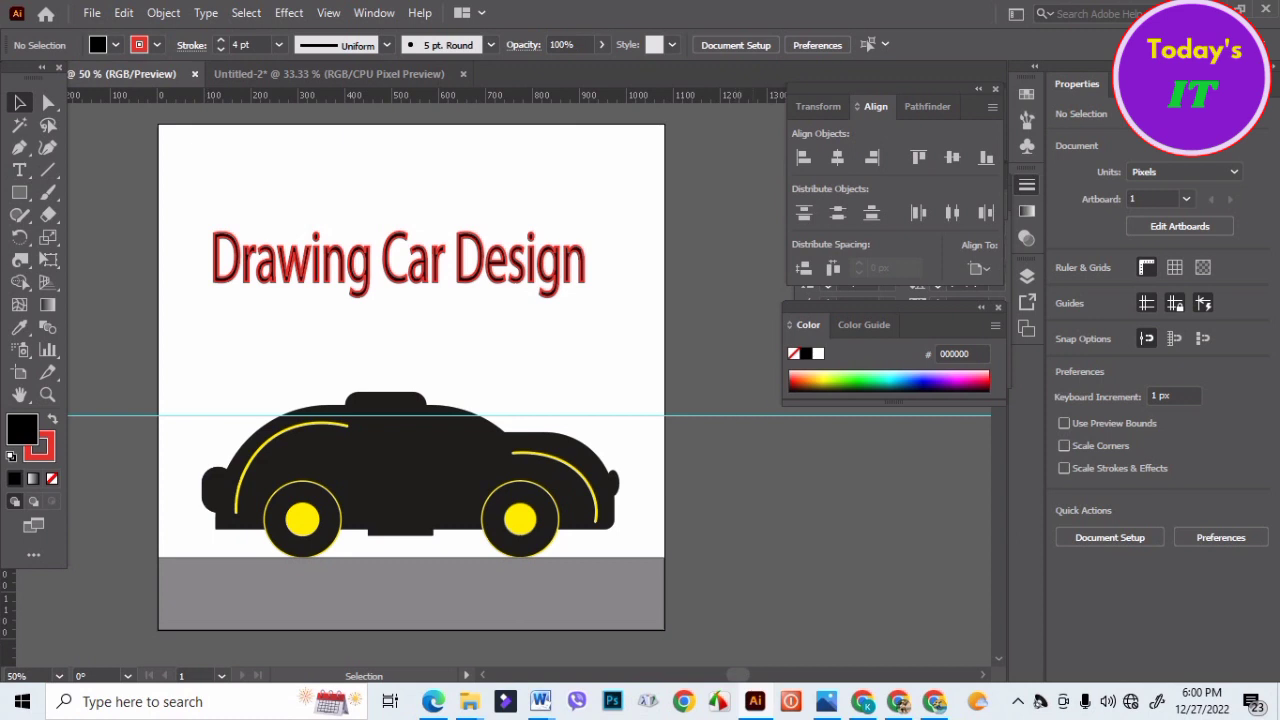
key(ctrl+F10)
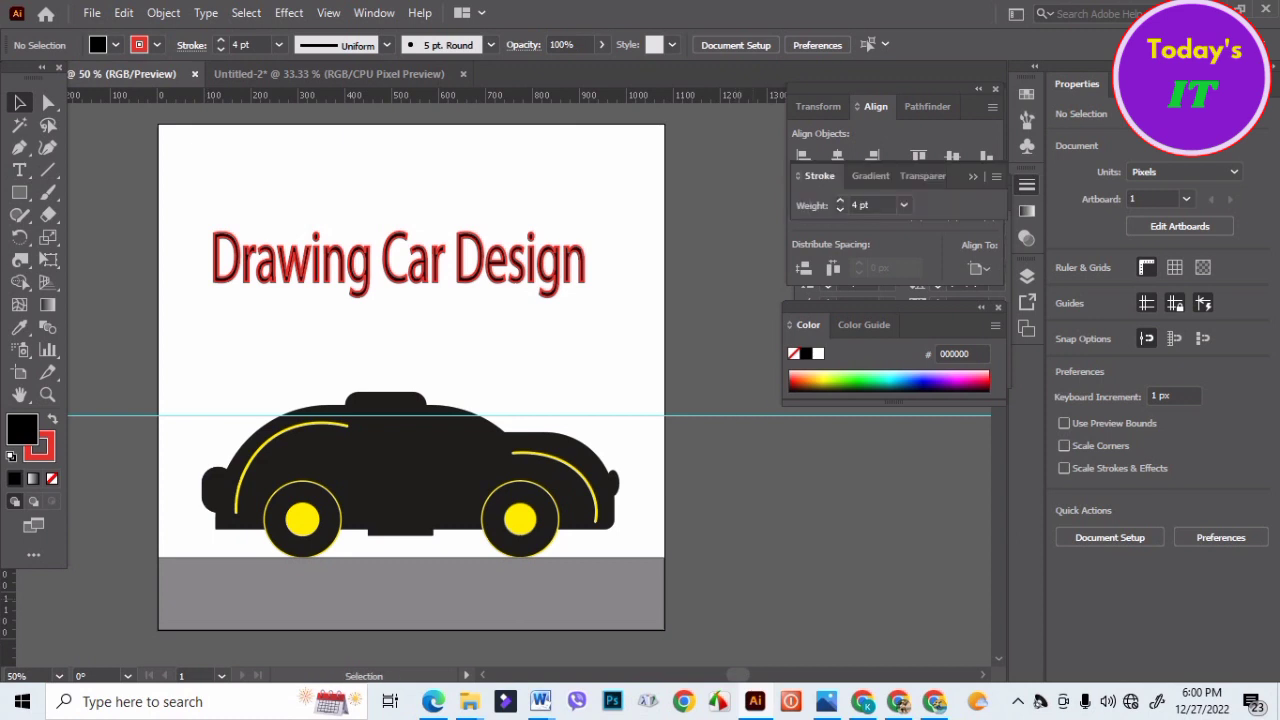
key(ctrl+F10)
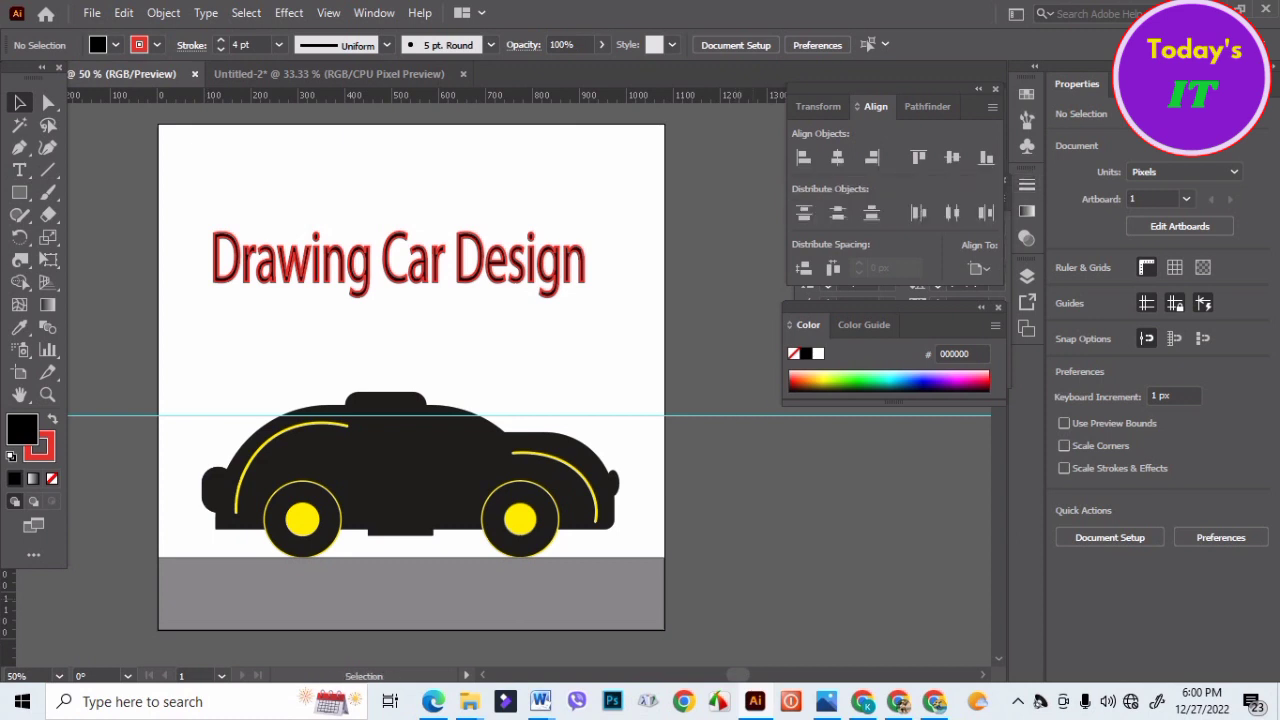